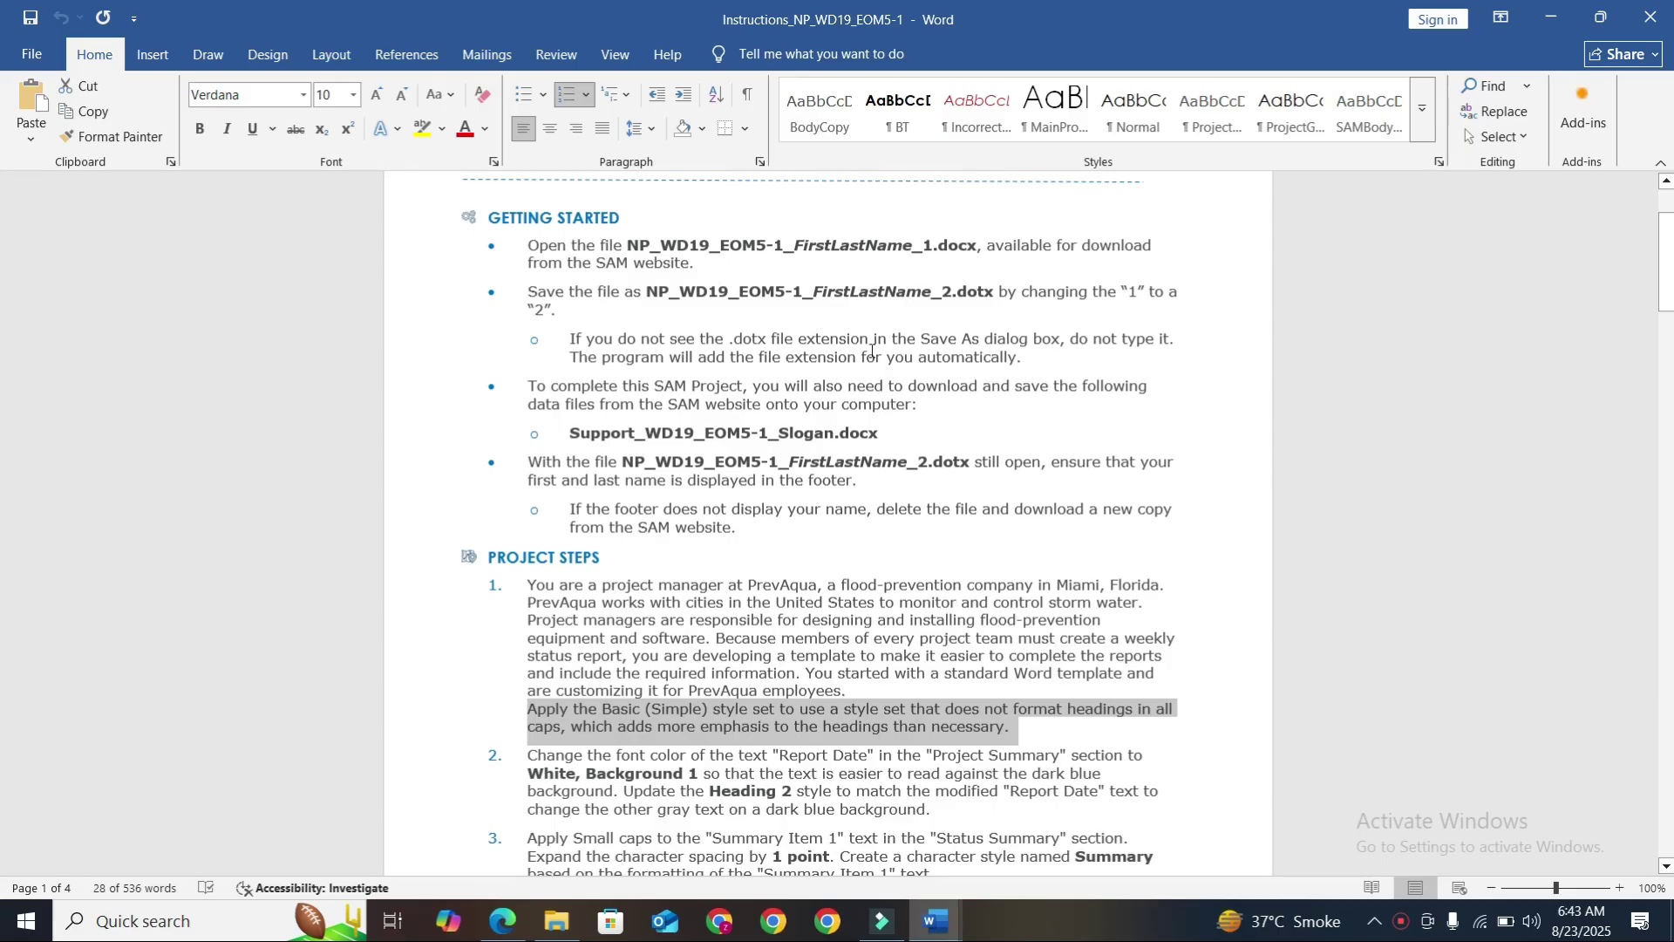
Highlight the Basic (Simple) style set instruction under project step 1 in yellow
scroll(685, 504, down, 2)
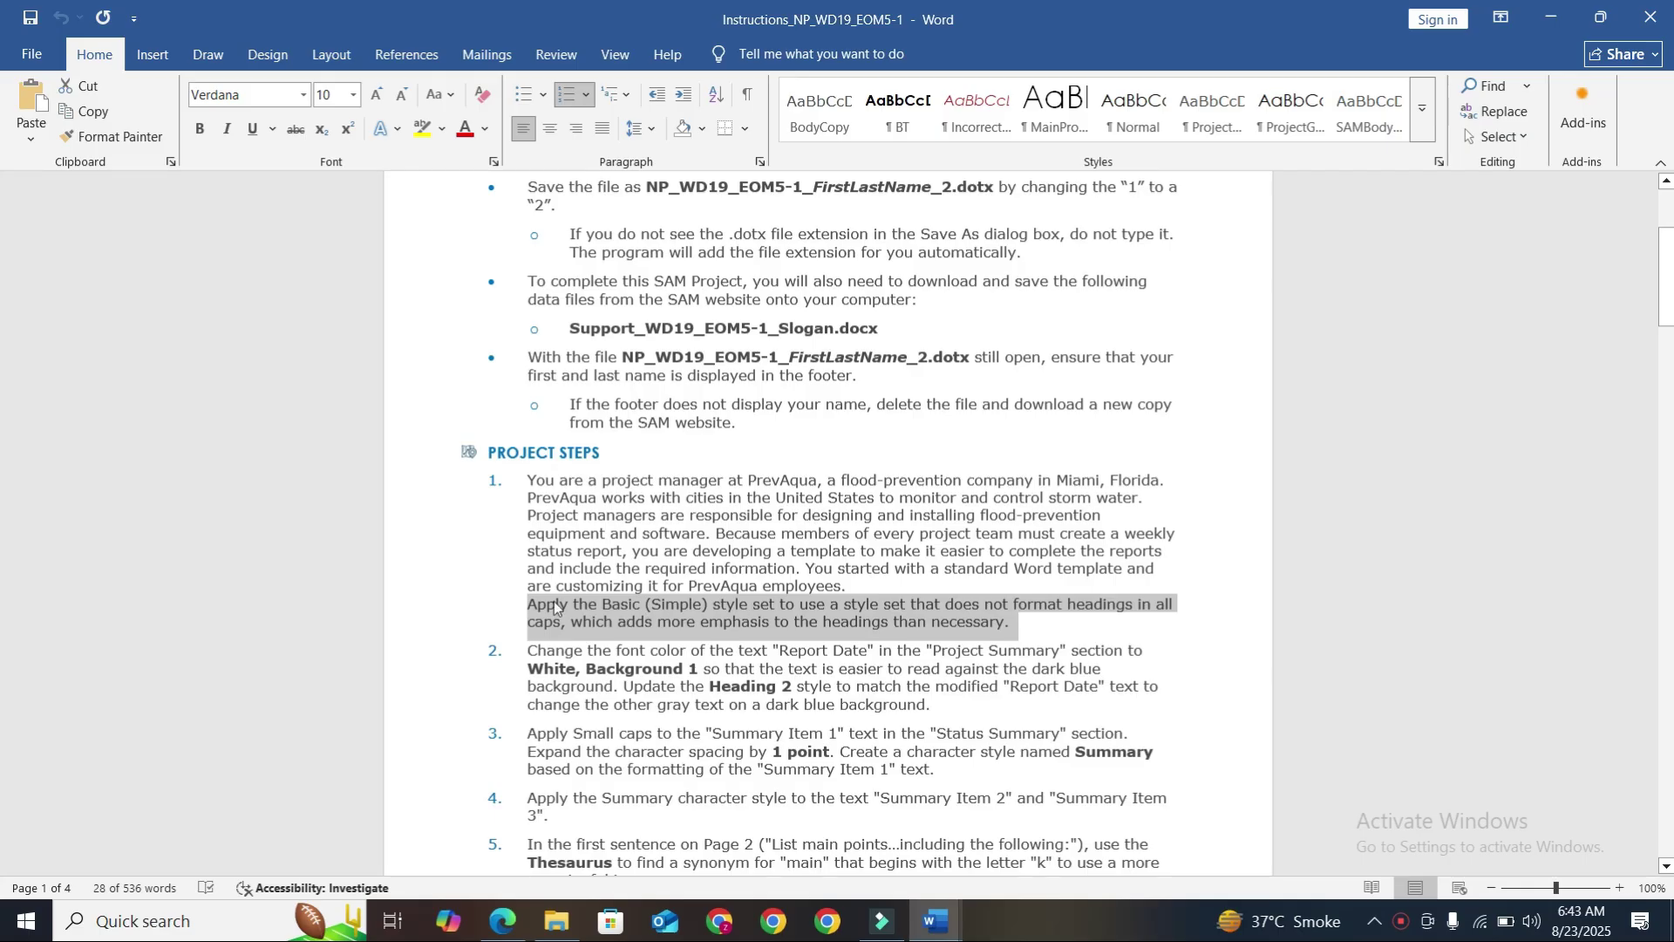
click(415, 135)
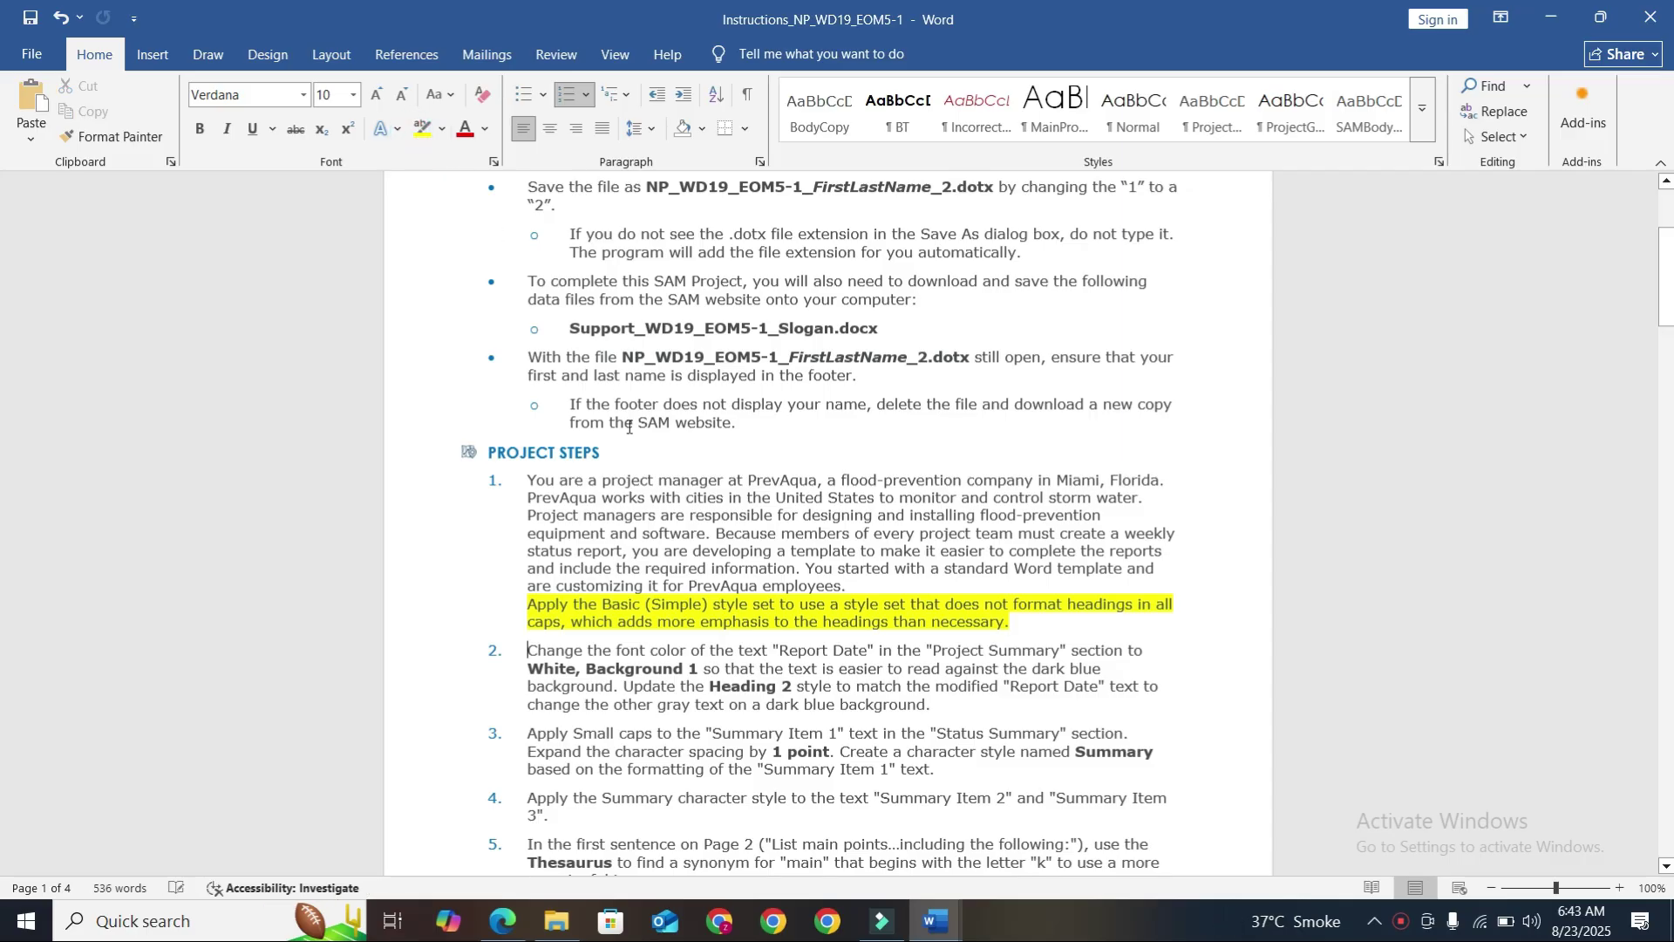
scroll(611, 418, down, 4)
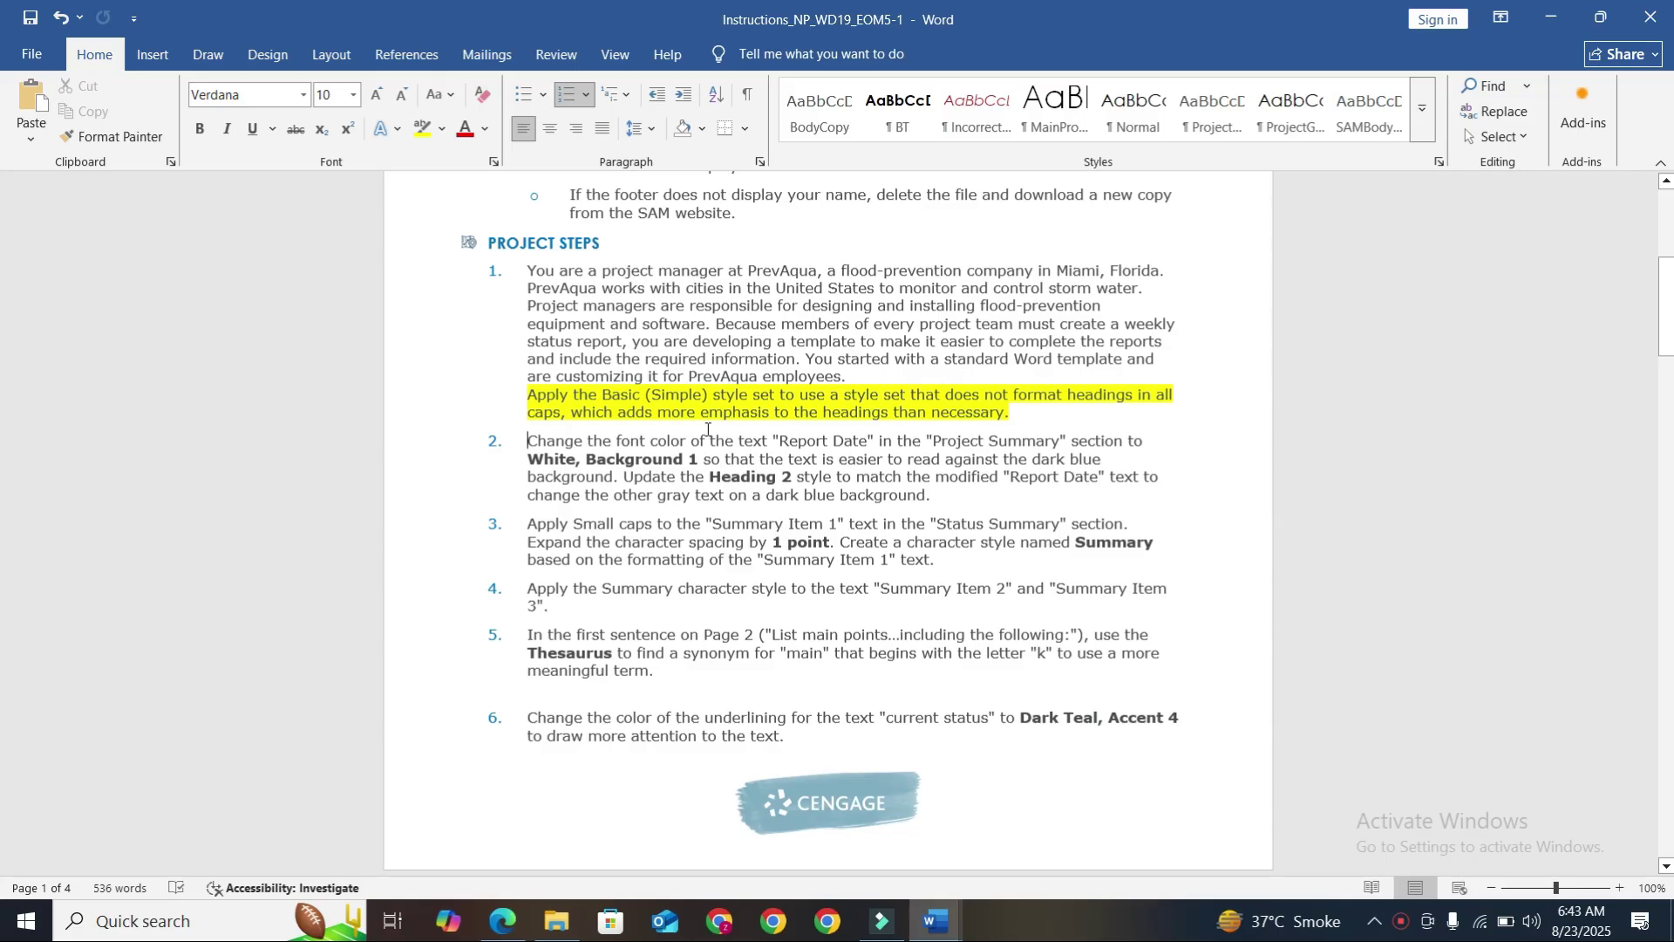
Switch to the project status report document and apply the Basic (Simple) style set
mouse_move(936, 921)
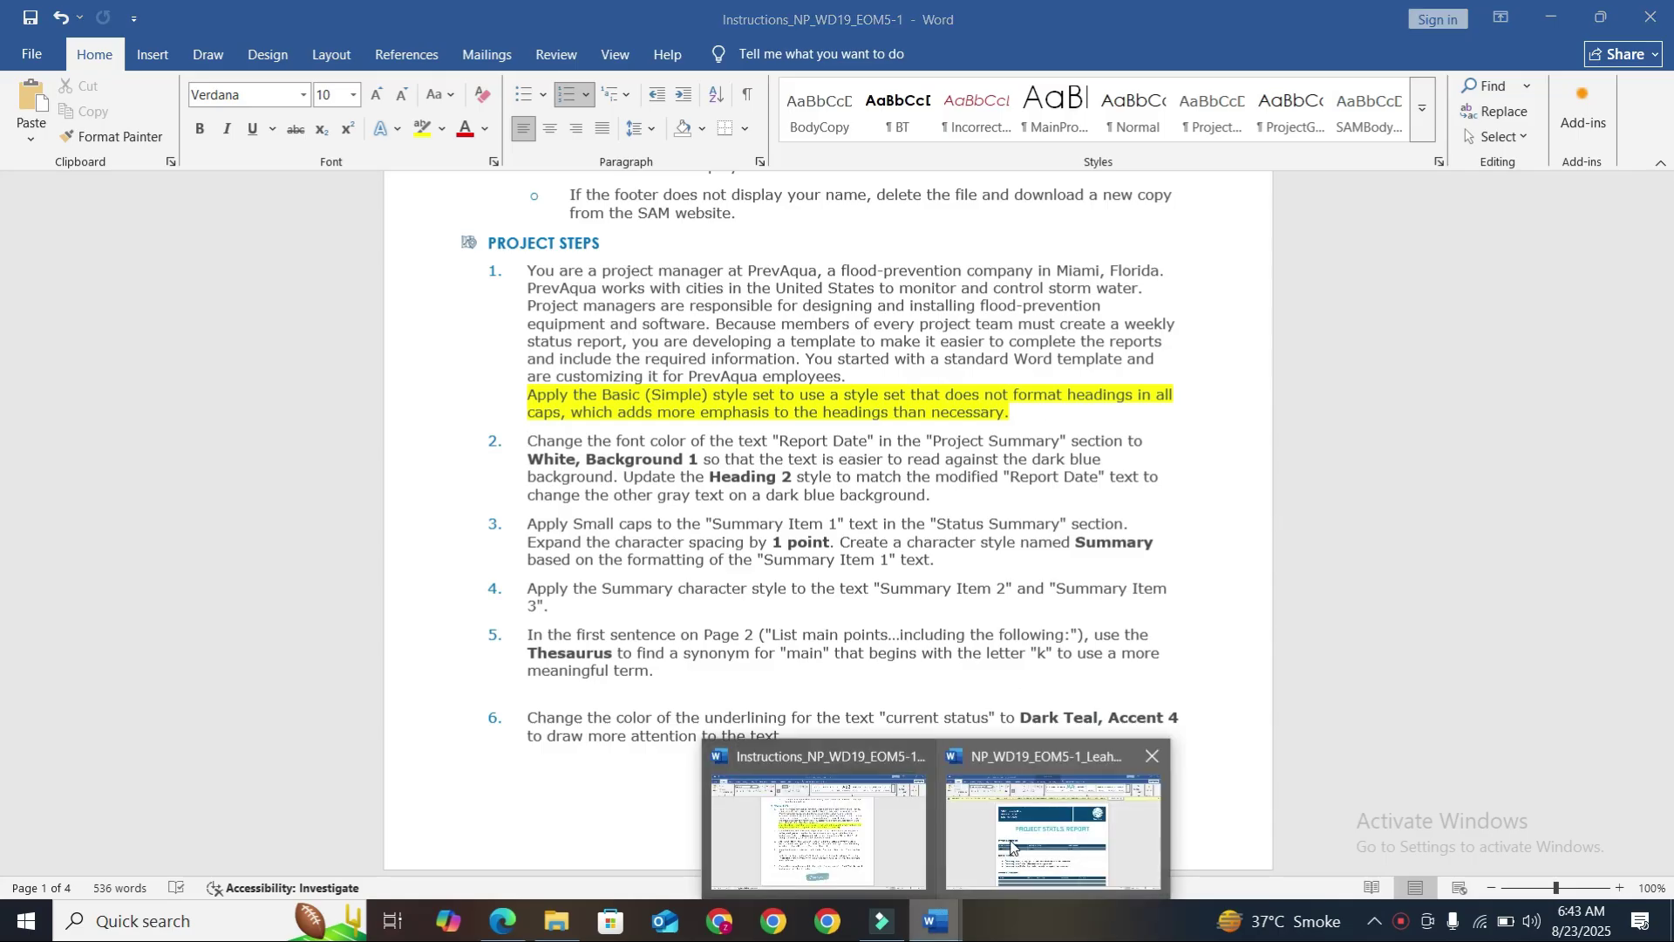
click(1012, 851)
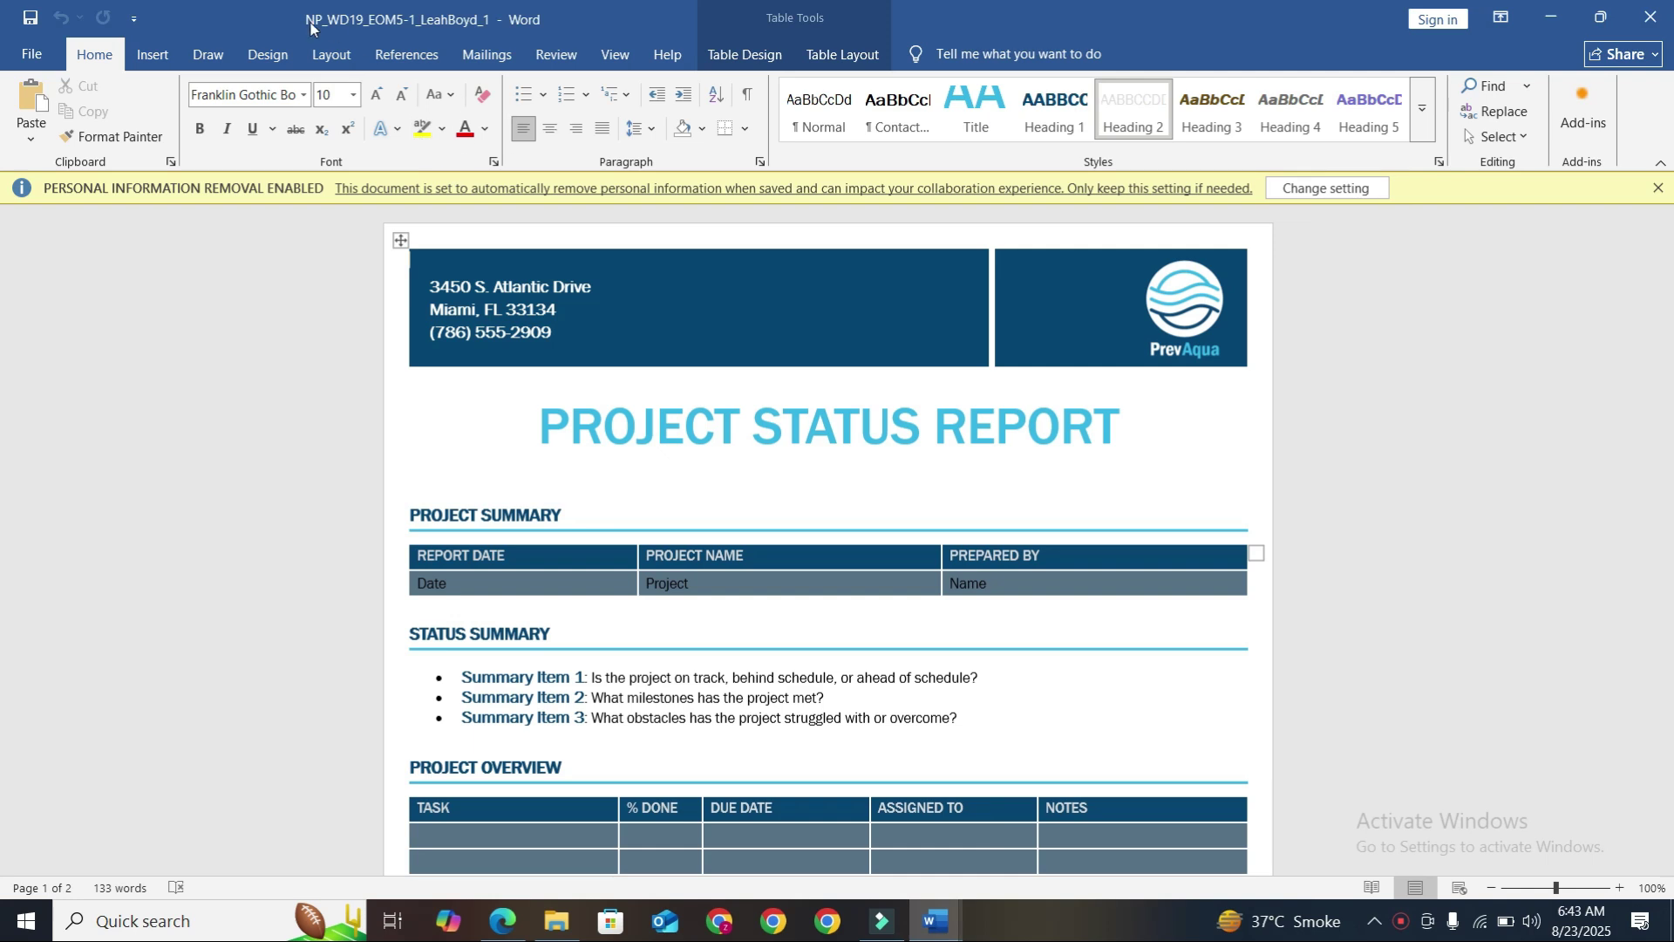
click(279, 56)
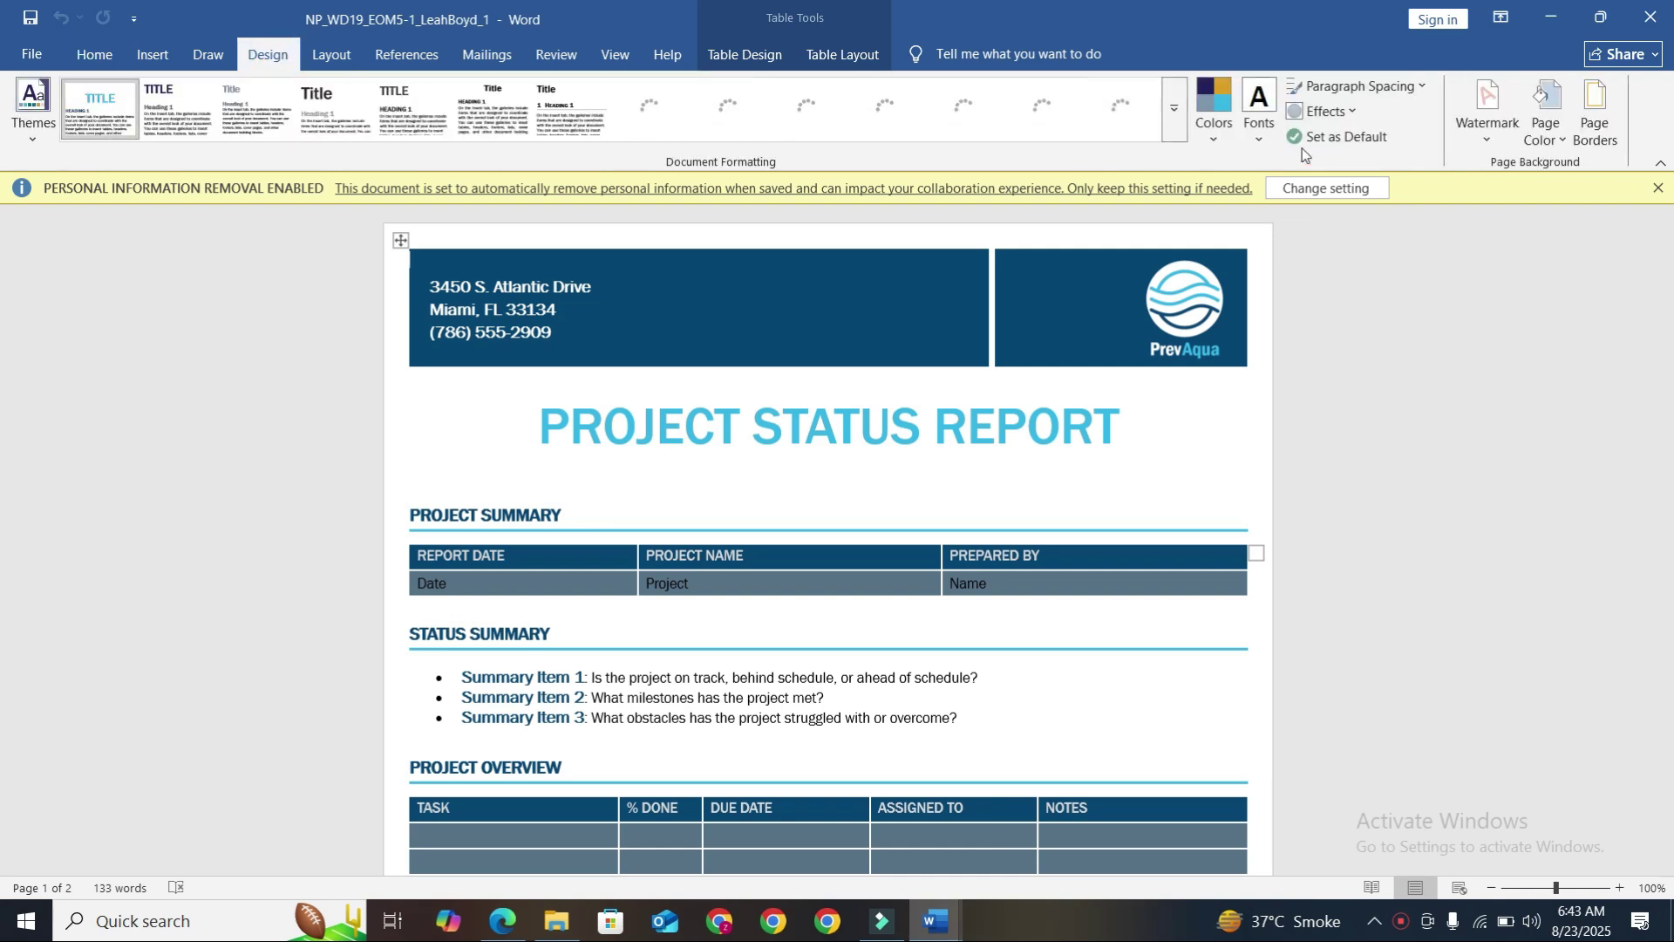
click(1176, 110)
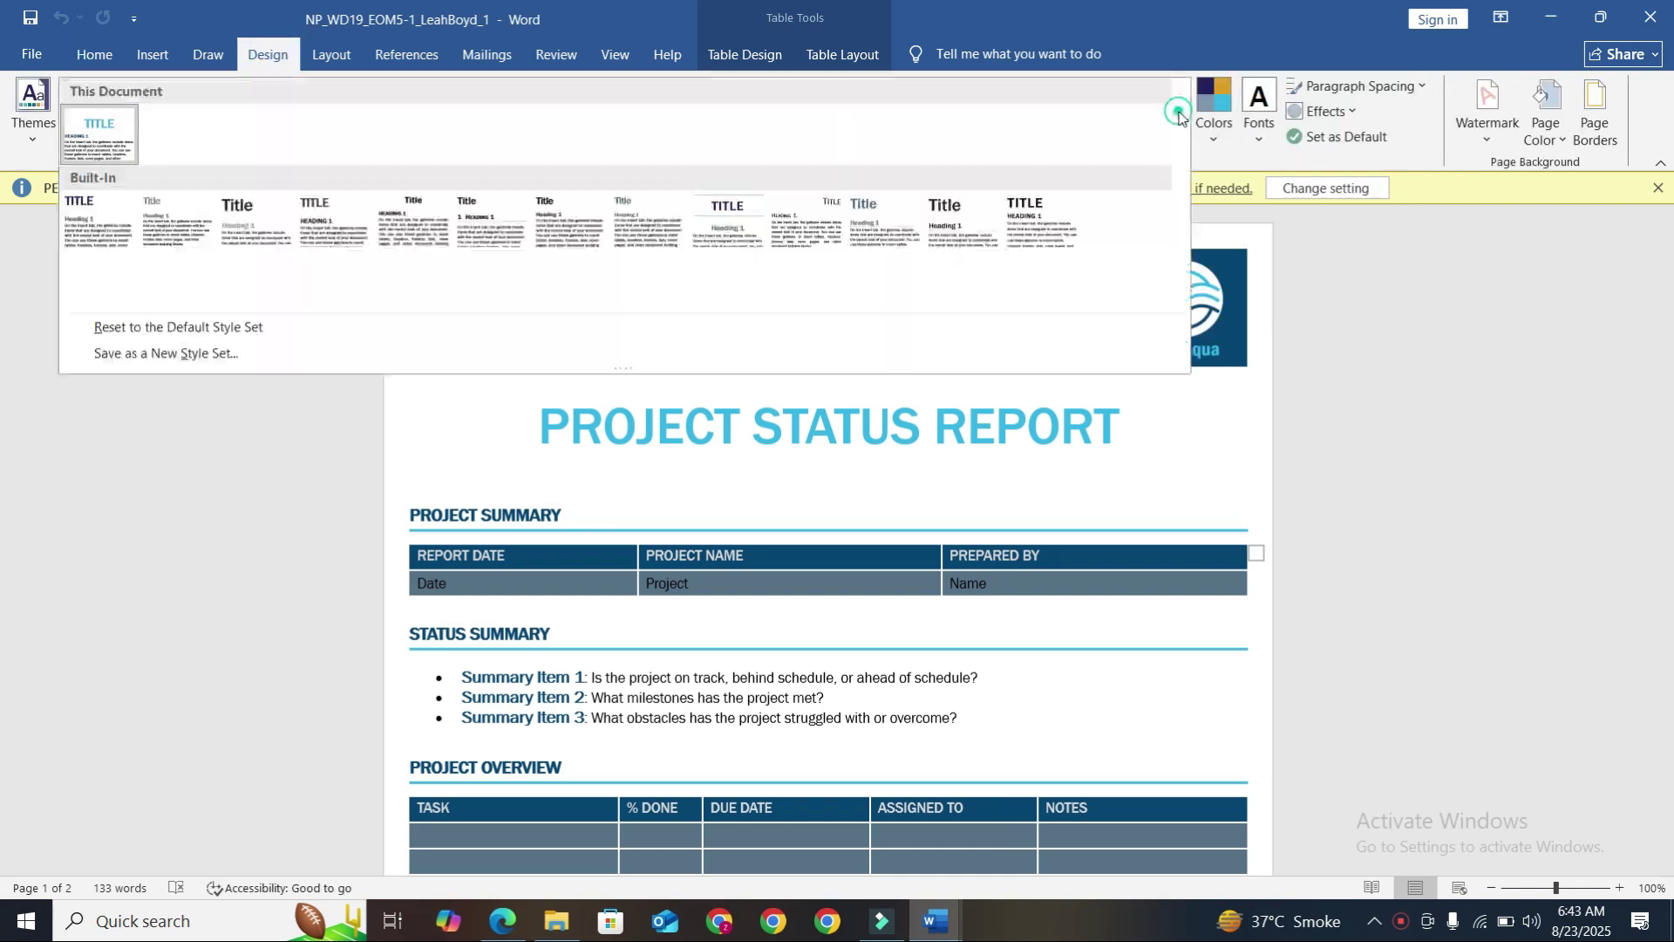
click(172, 213)
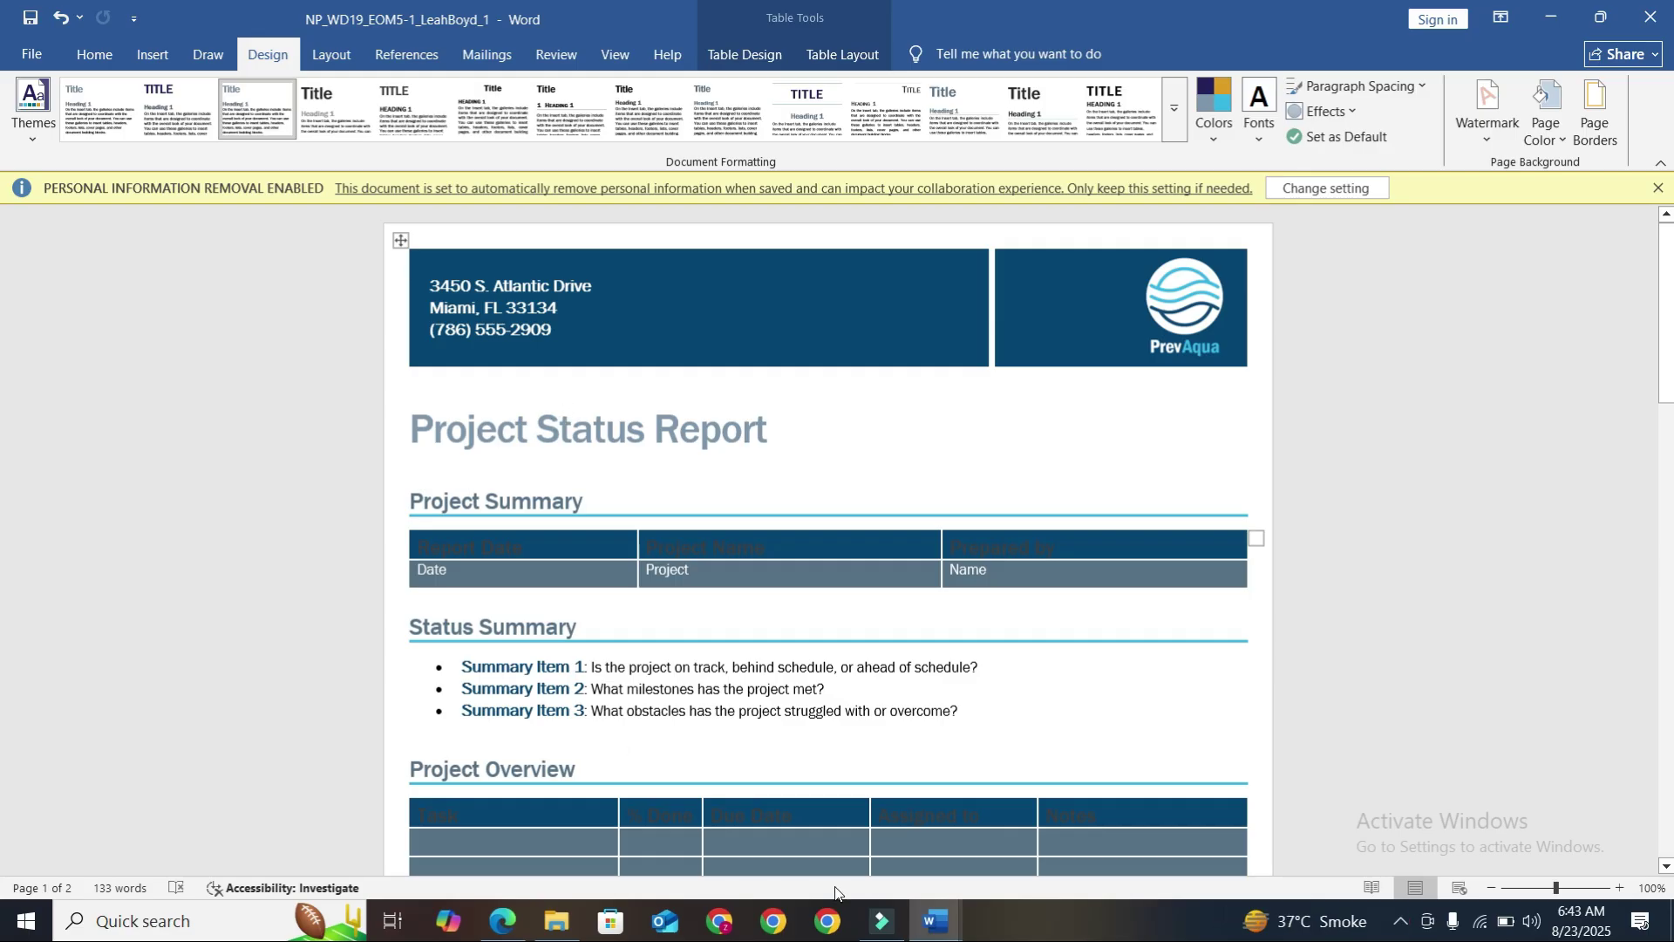
In the instructions document, remove the highlight from the step 1 instruction and highlight project step 2 in yellow
mouse_move(933, 923)
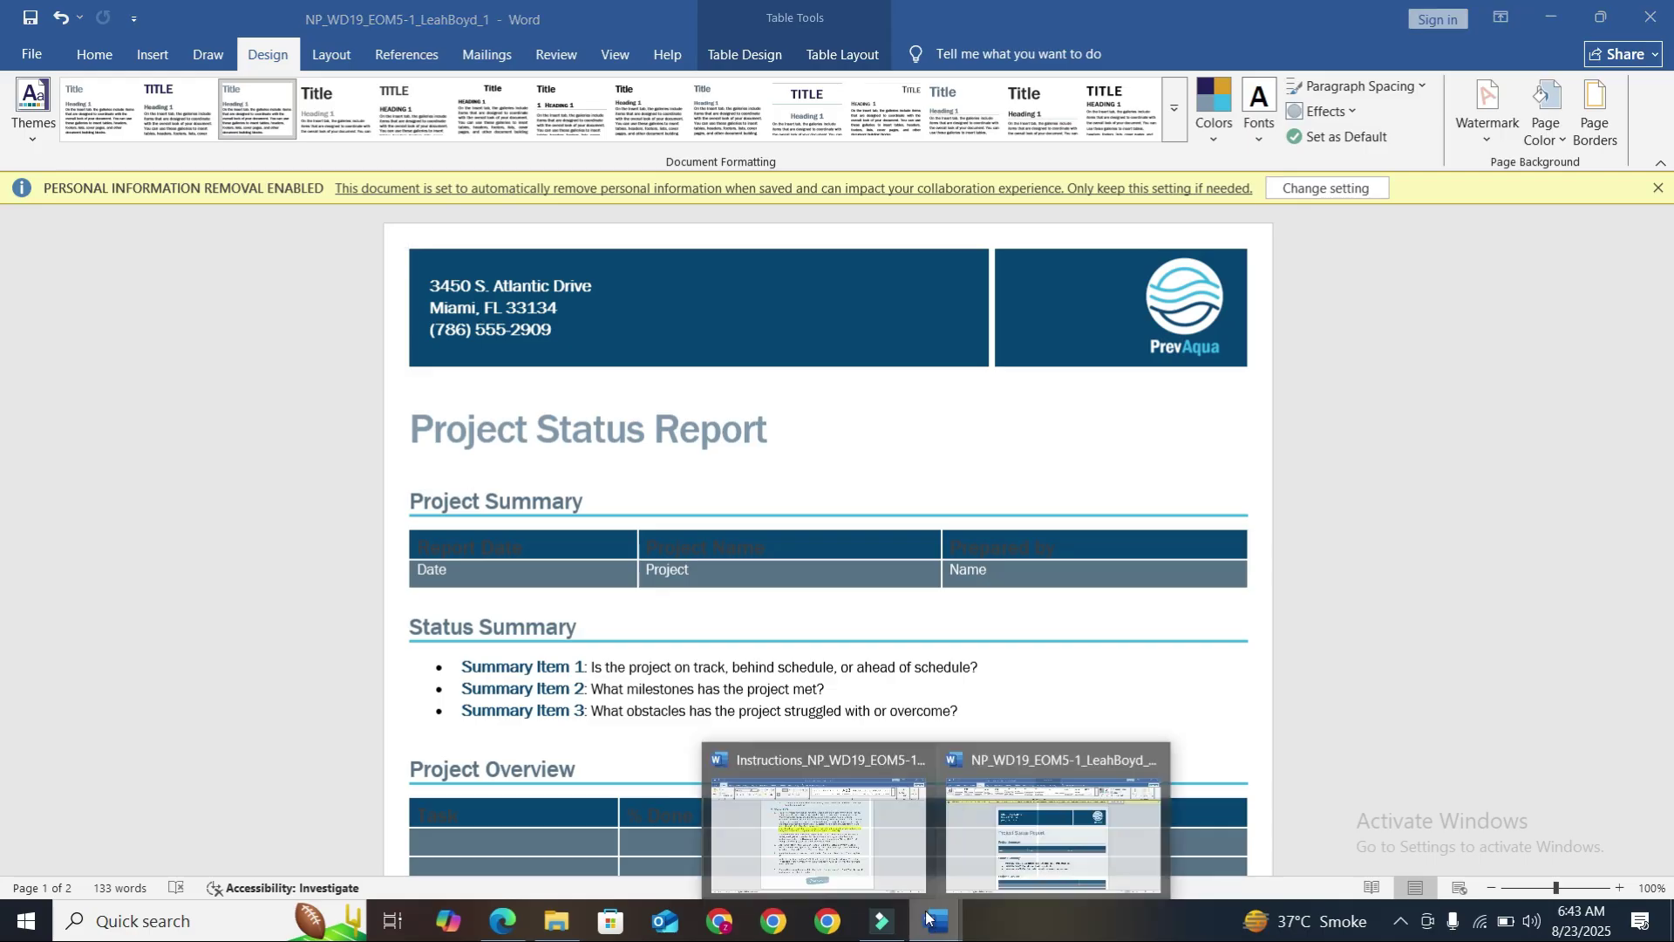
click(837, 840)
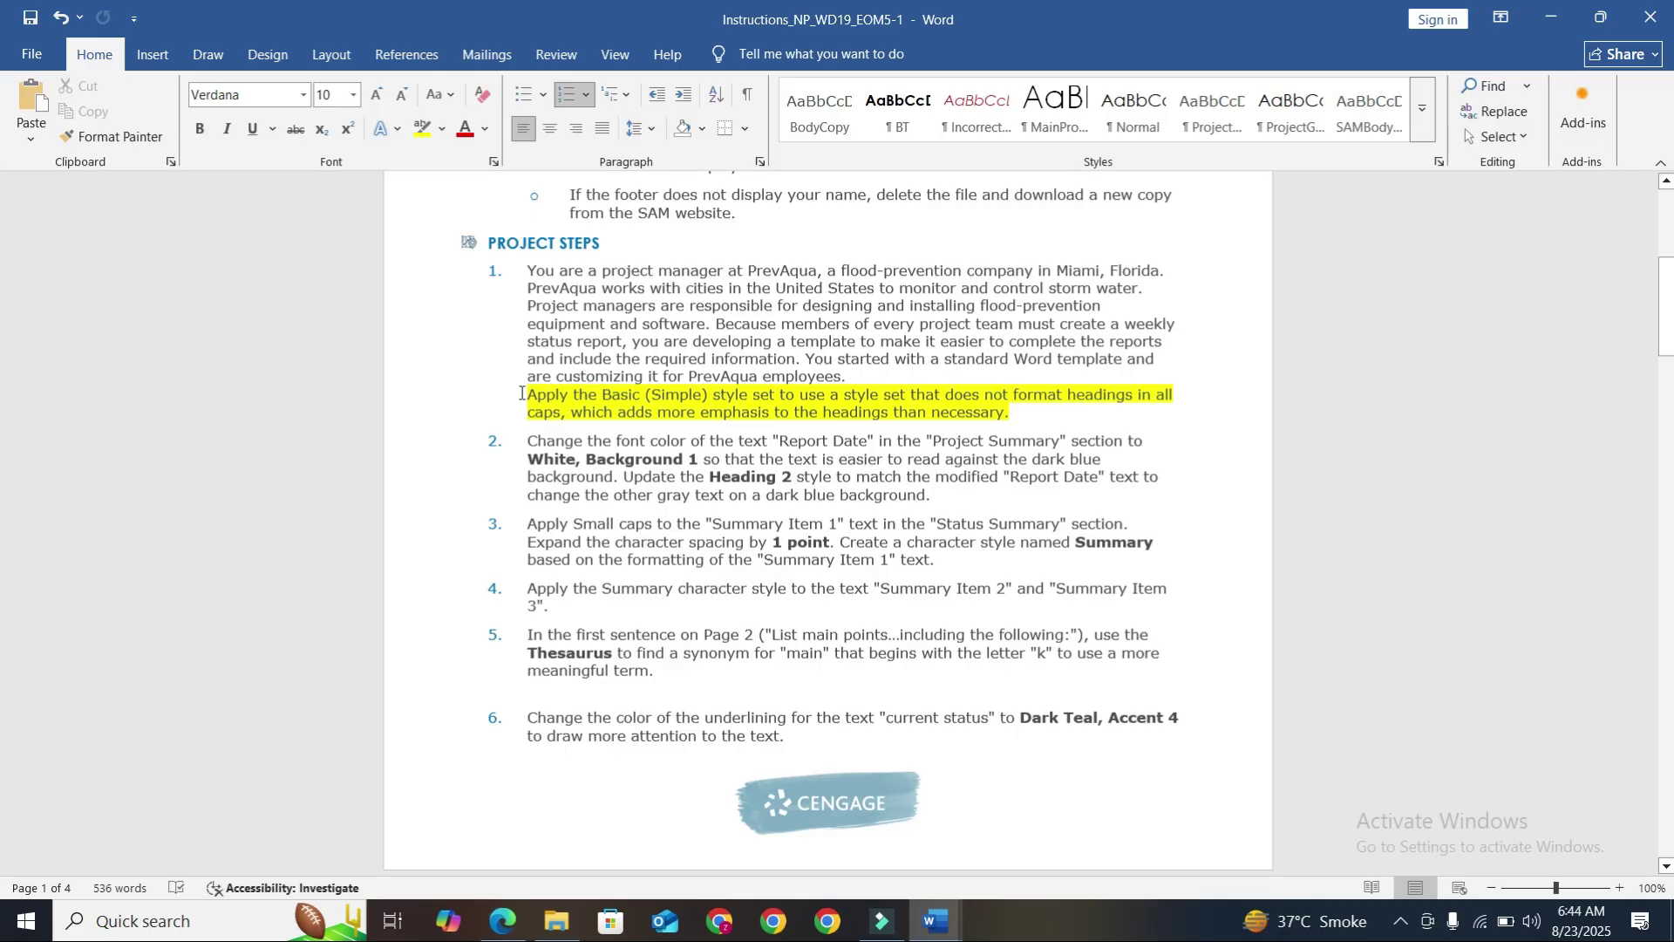
drag(521, 393, 1009, 415)
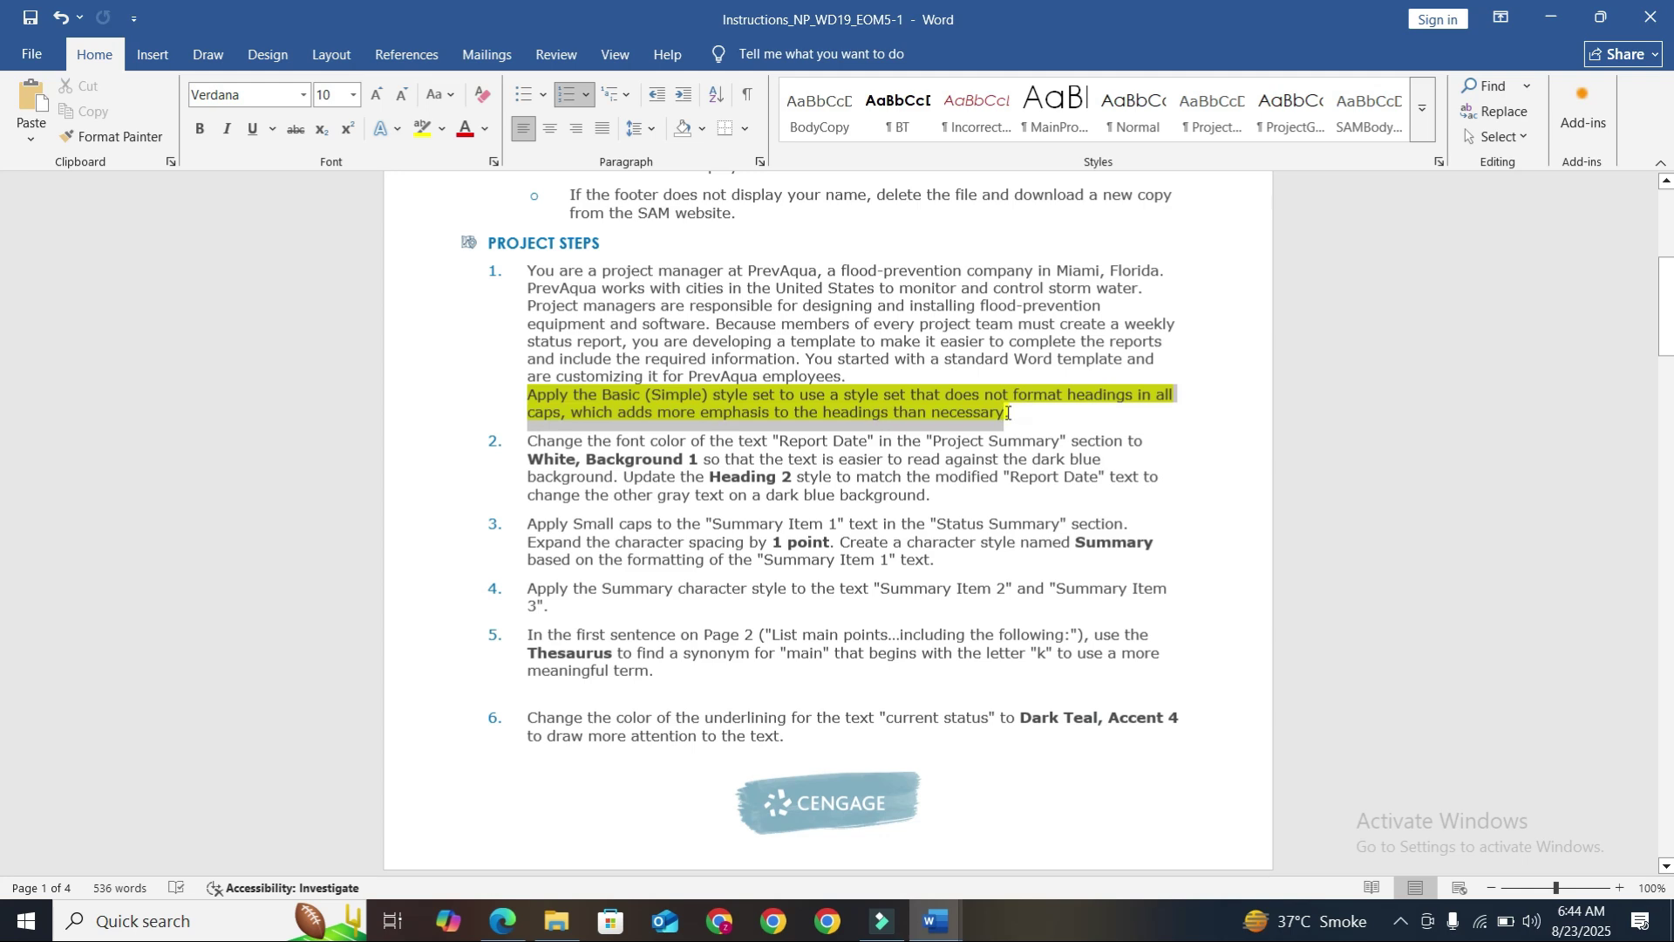
click(1096, 378)
scroll(606, 322, down, 3)
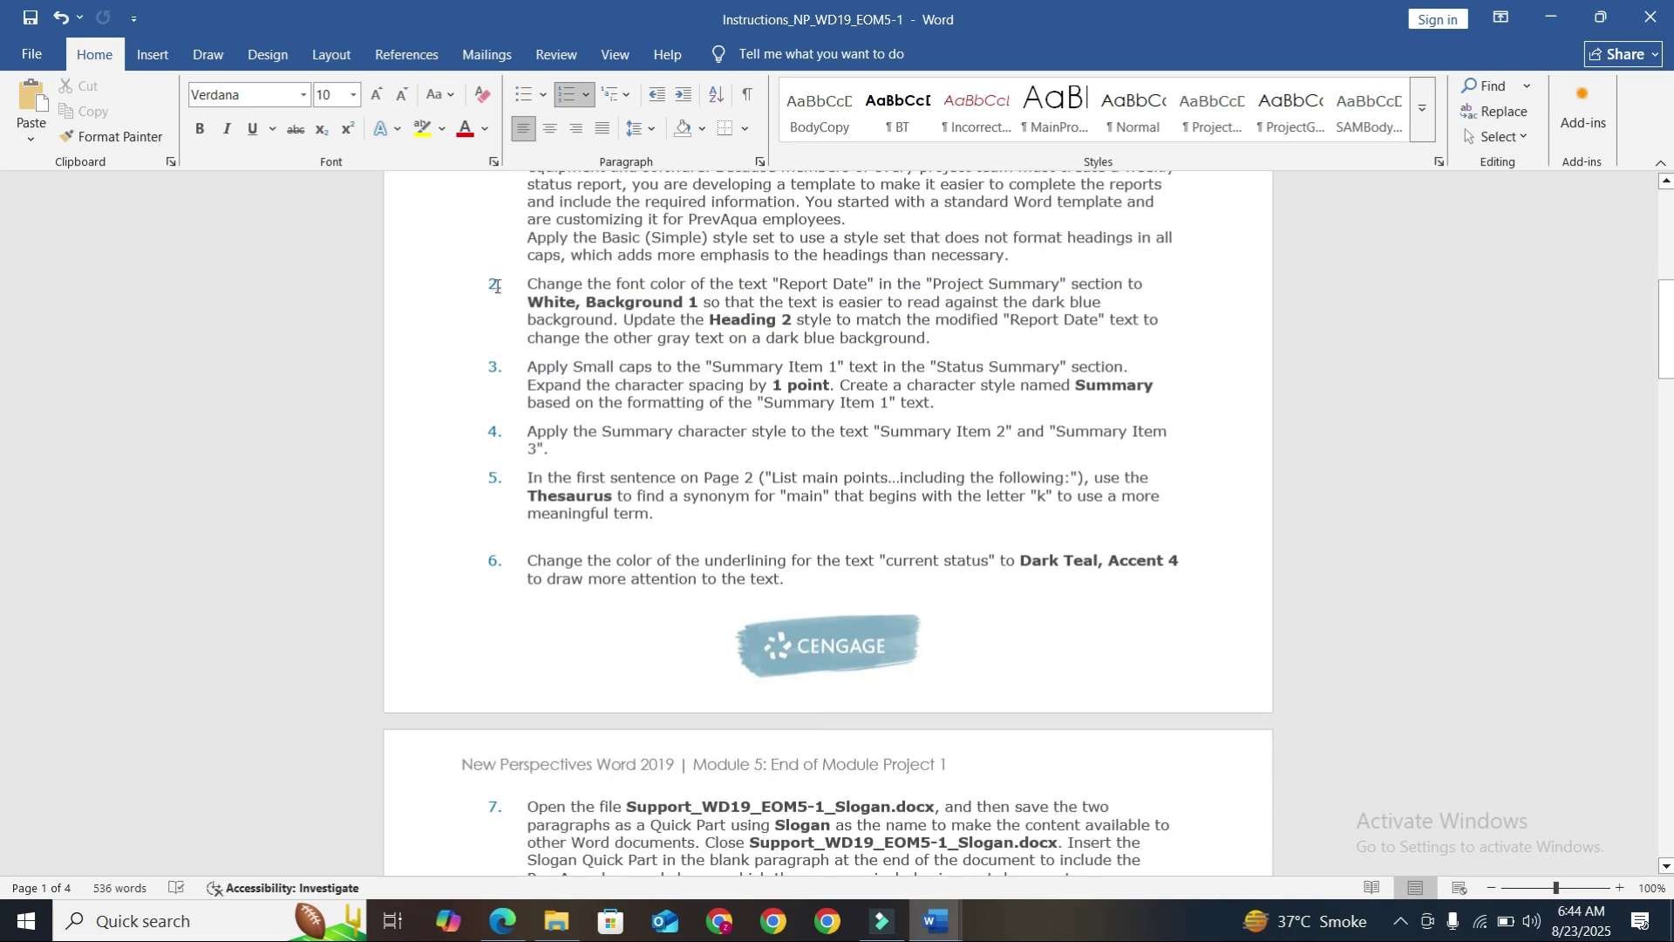
drag(524, 284, 931, 343)
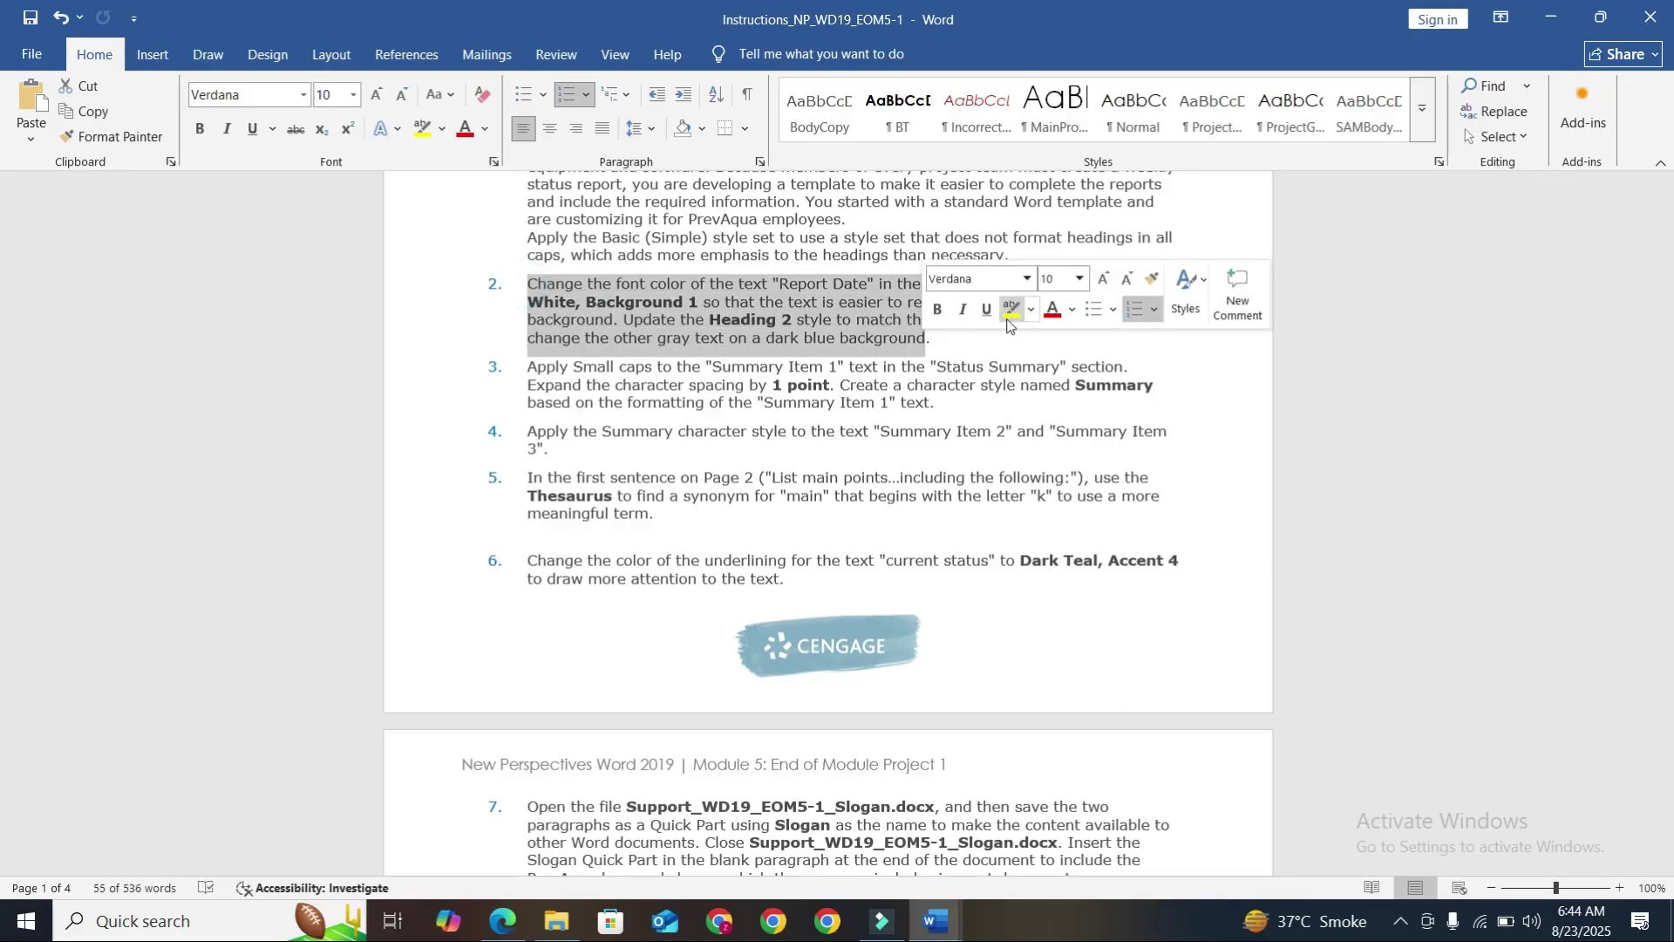
click(1011, 310)
scroll(720, 296, down, 2)
scroll(720, 296, up, 1)
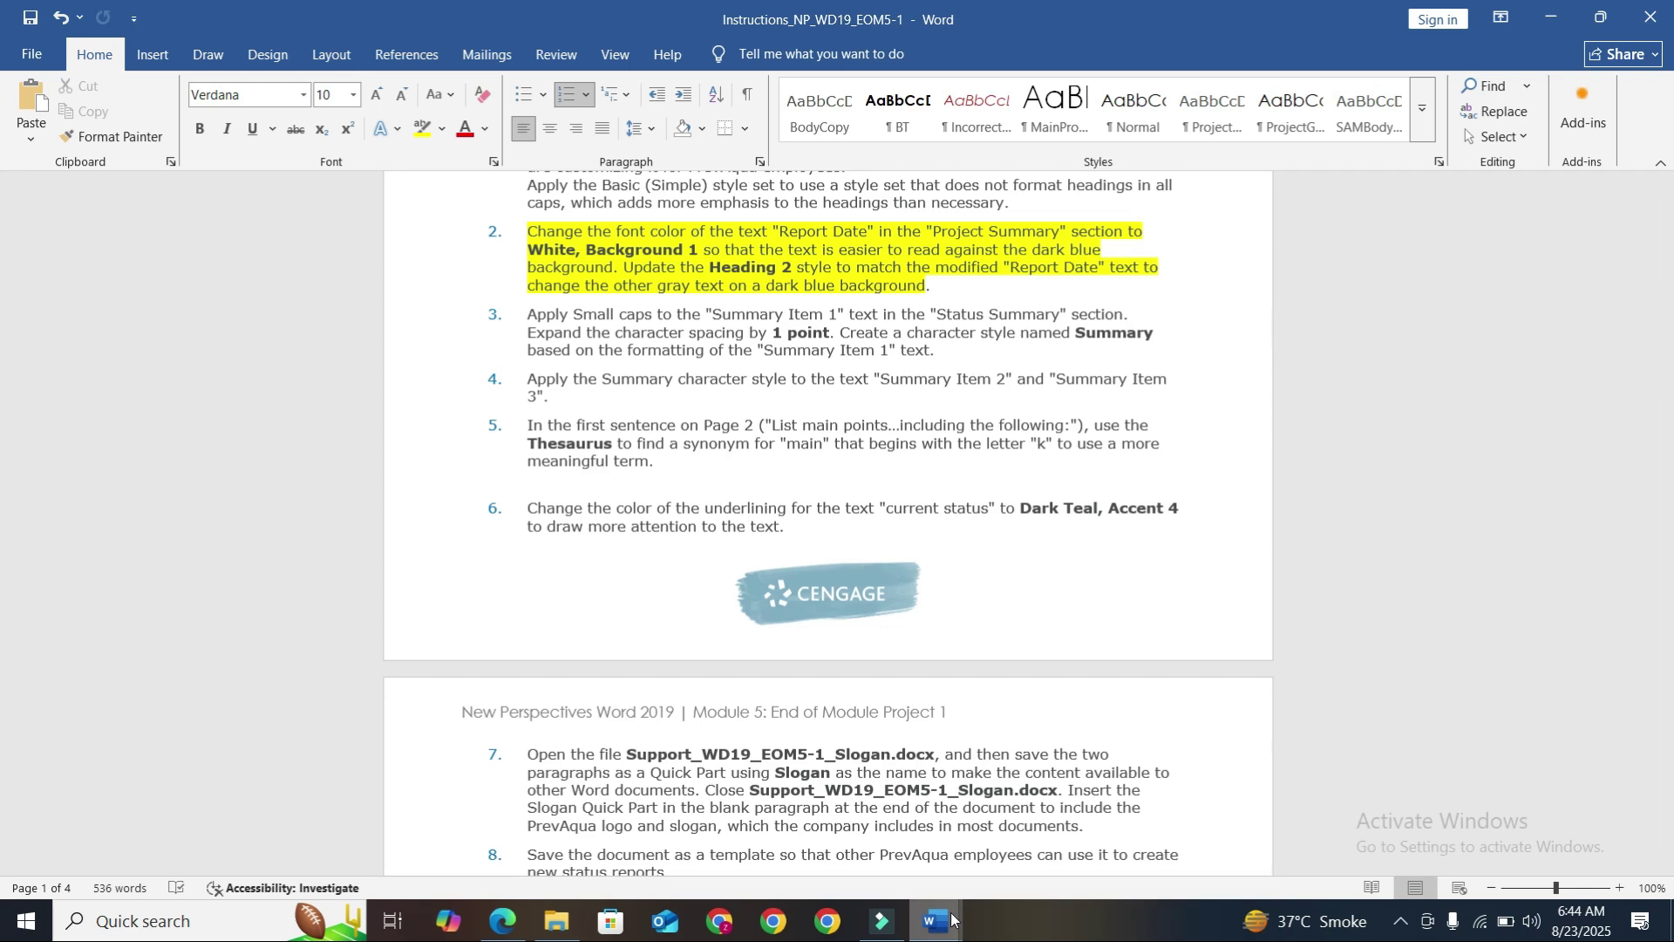
In the status report, set the font color of "Report Date" in the Project Summary table to White, Background 1
mouse_move(952, 922)
click(1002, 859)
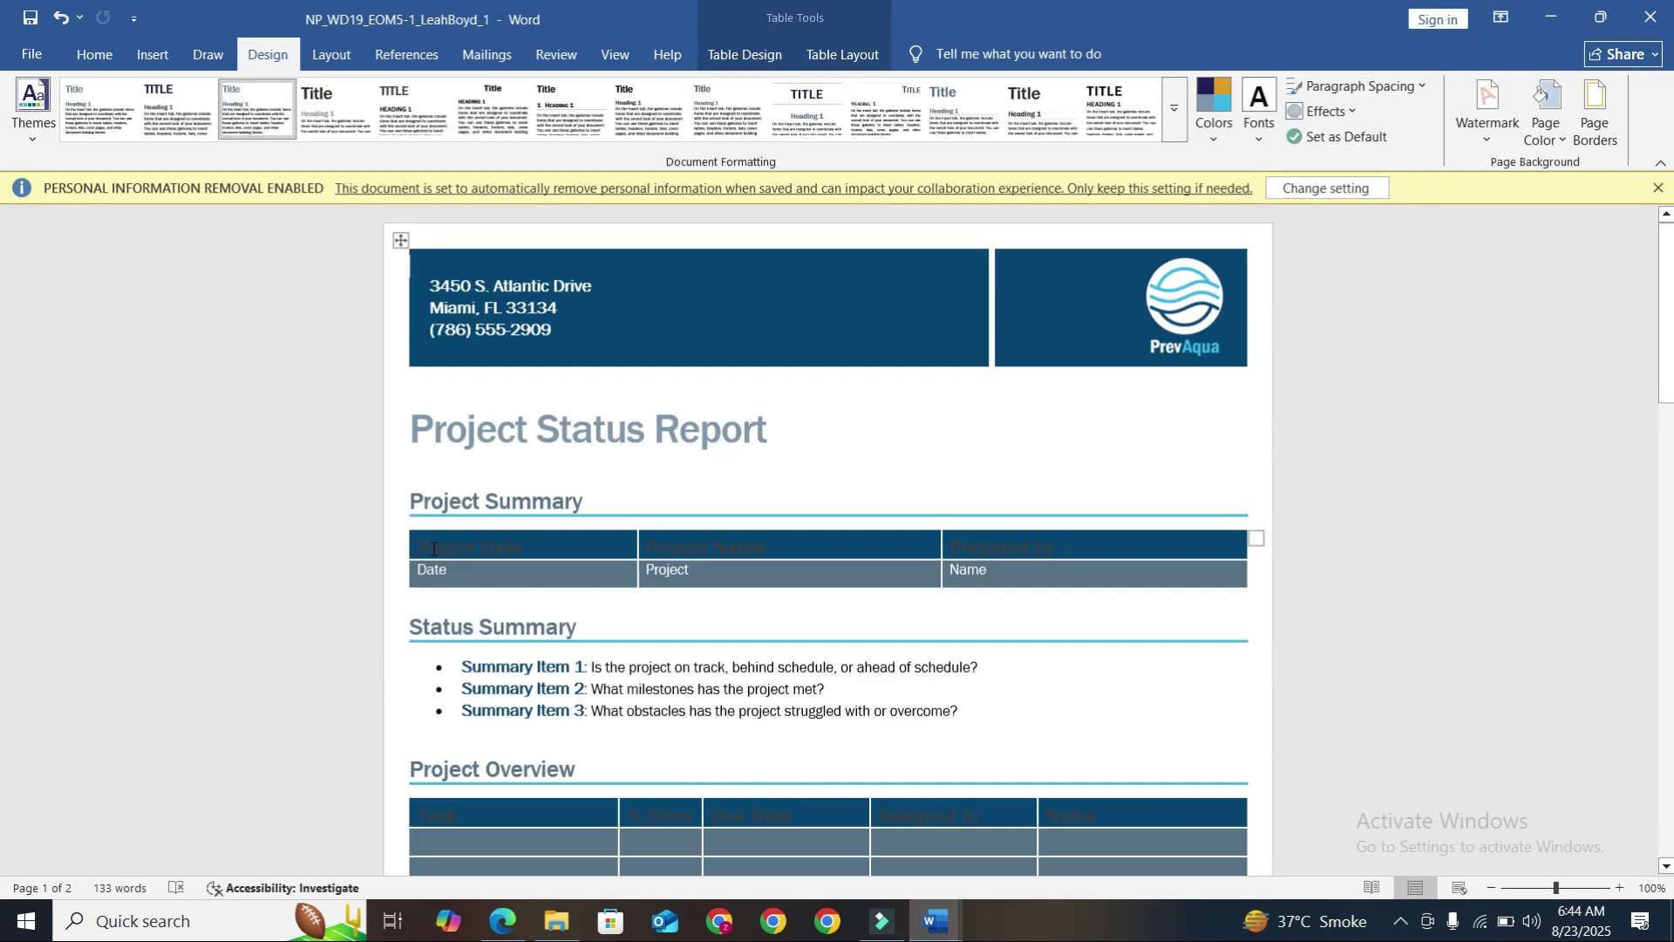
drag(419, 549, 518, 548)
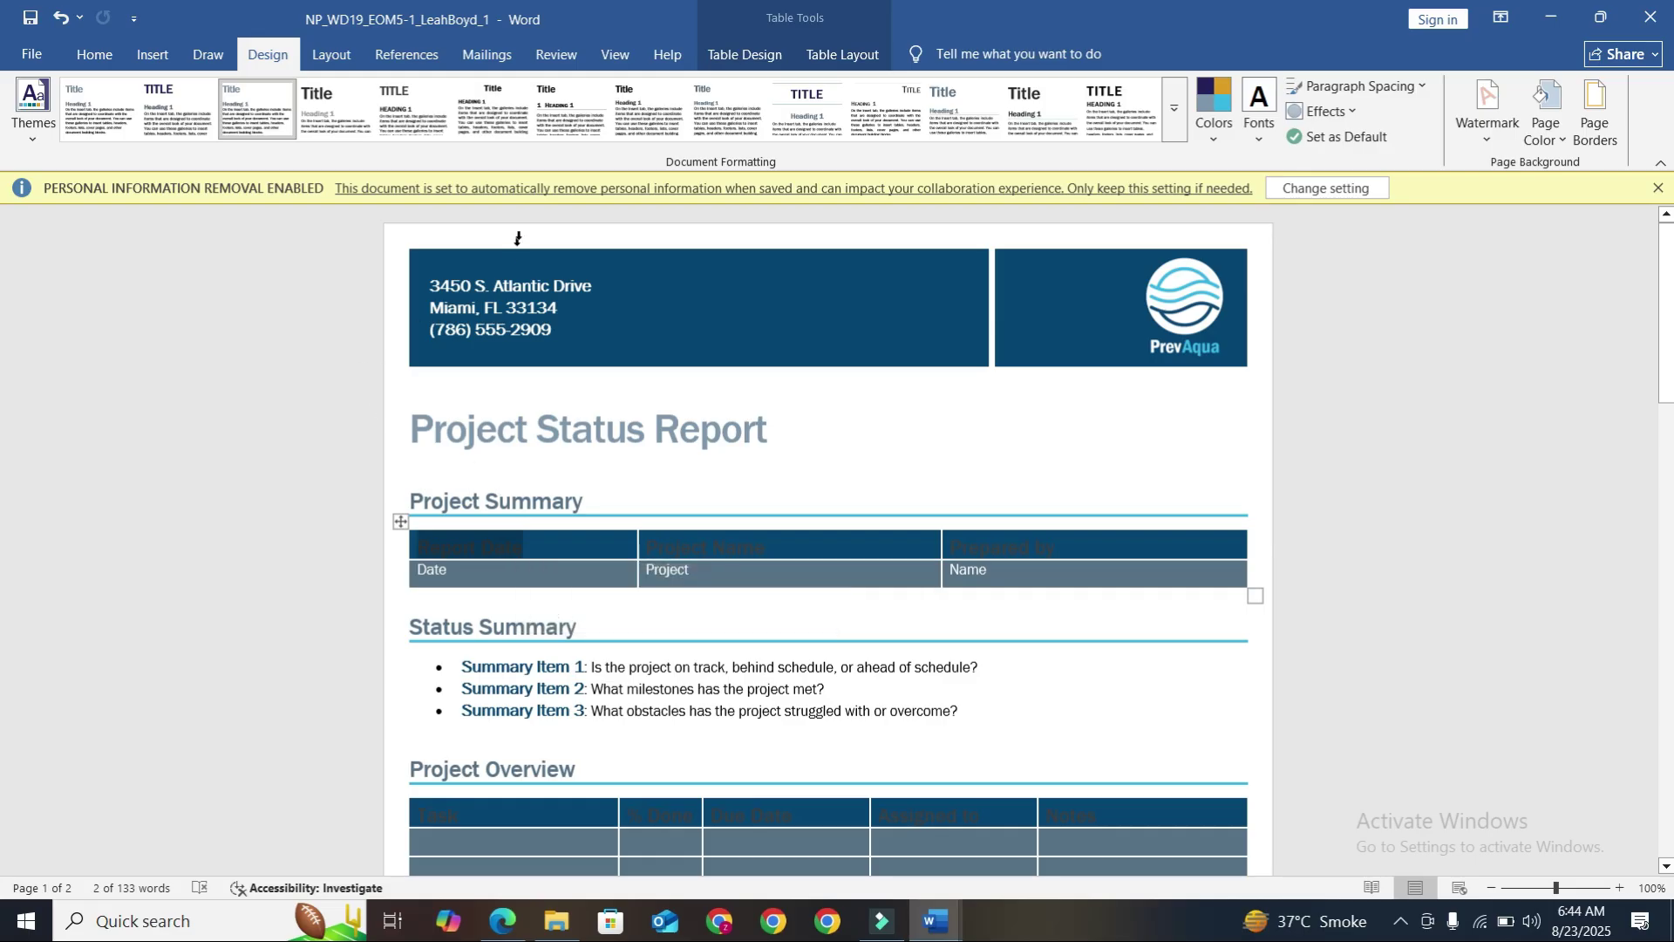
click(95, 56)
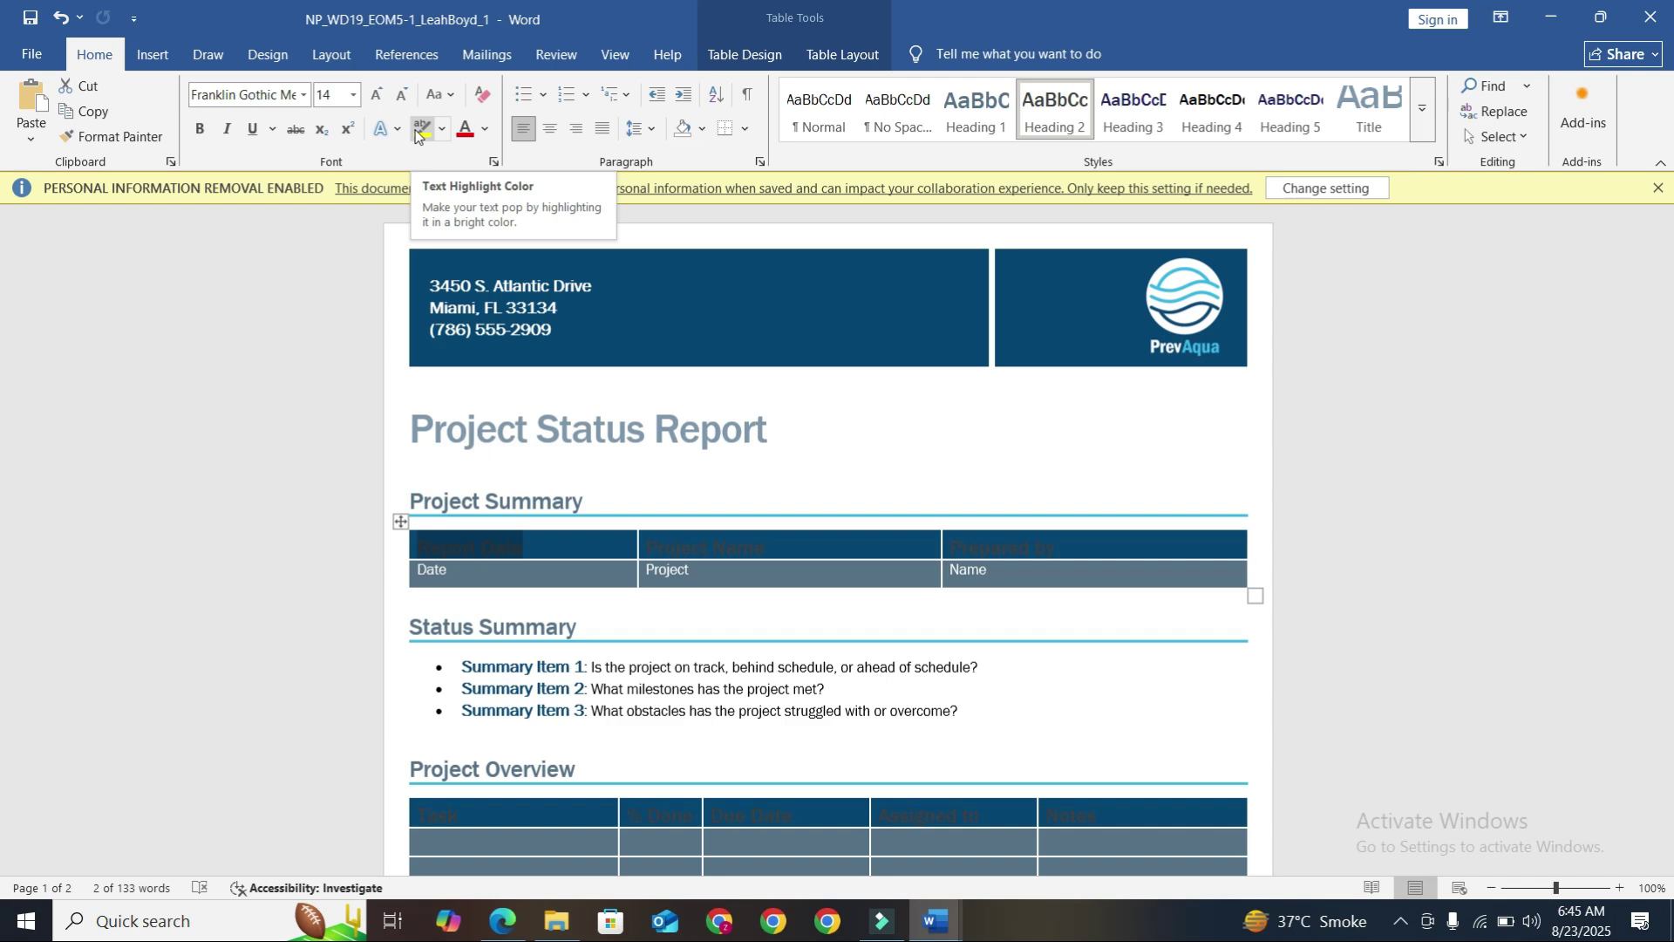
click(486, 132)
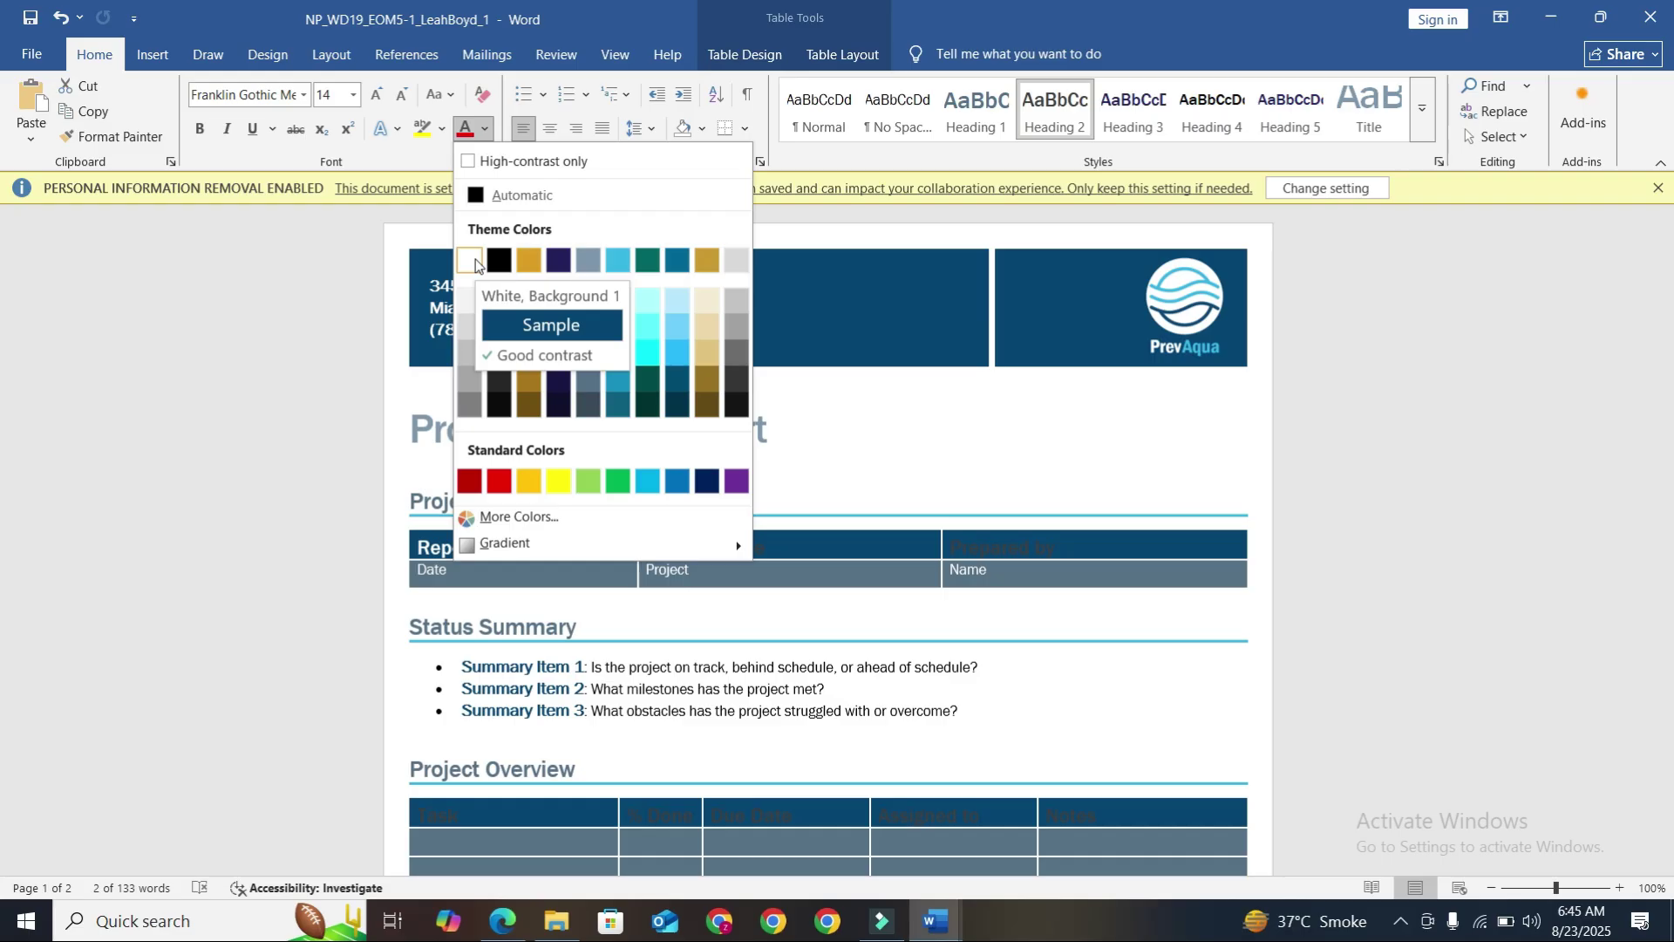
click(474, 259)
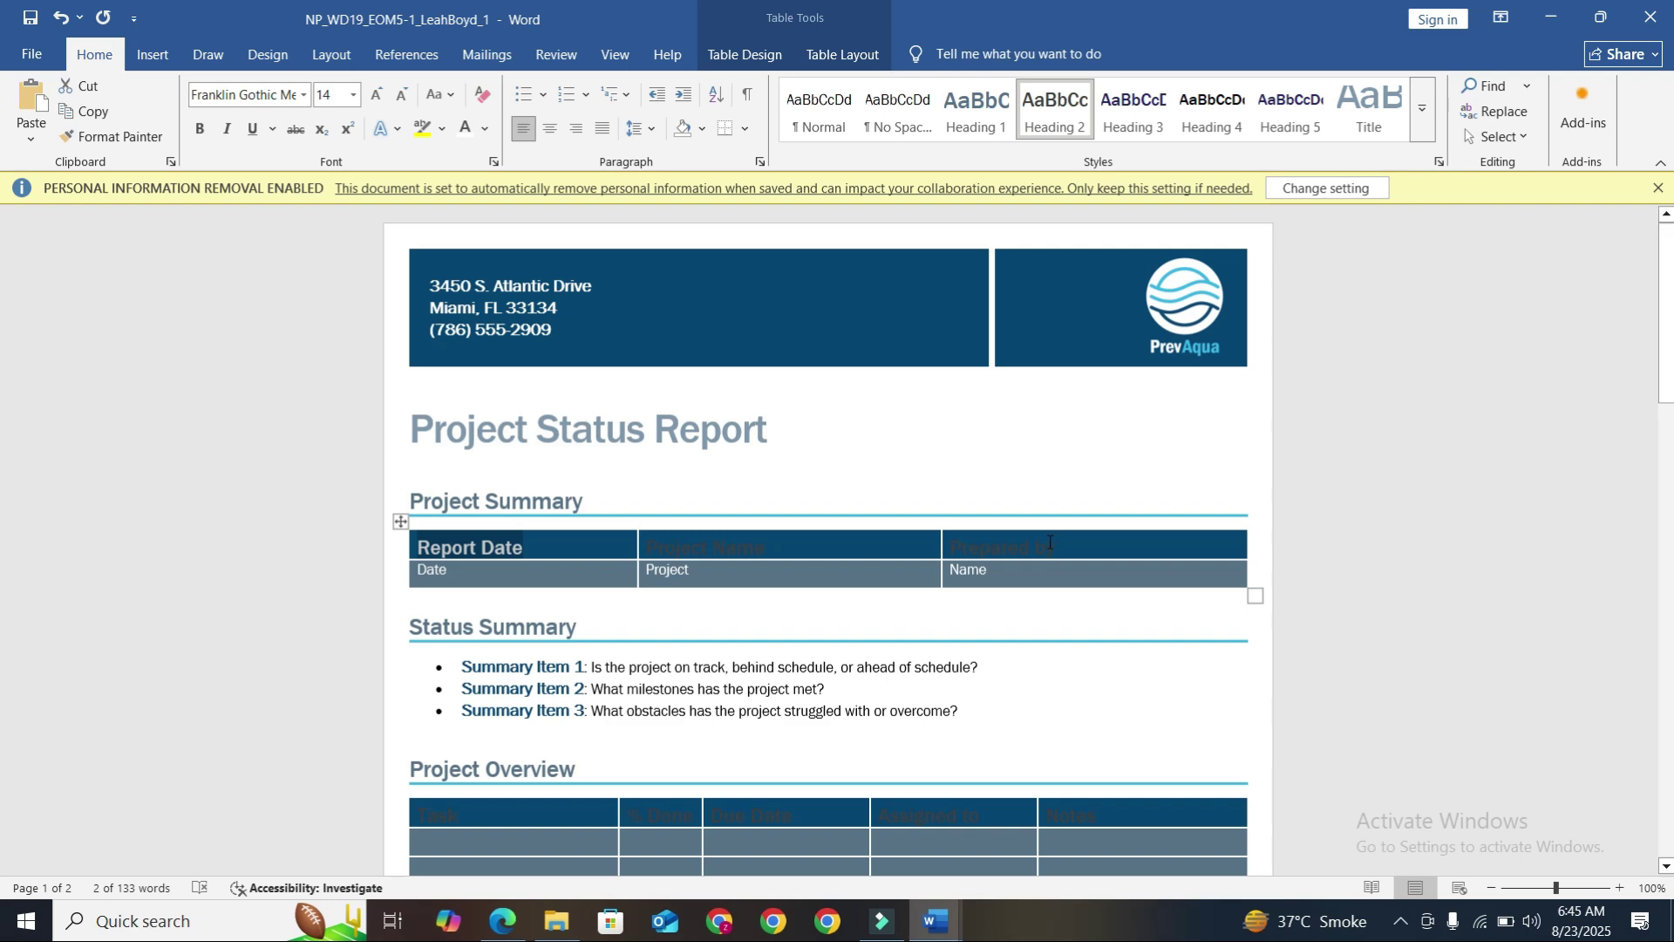
Update the Heading 2 style to match the selected "Report Date" text
click(1419, 104)
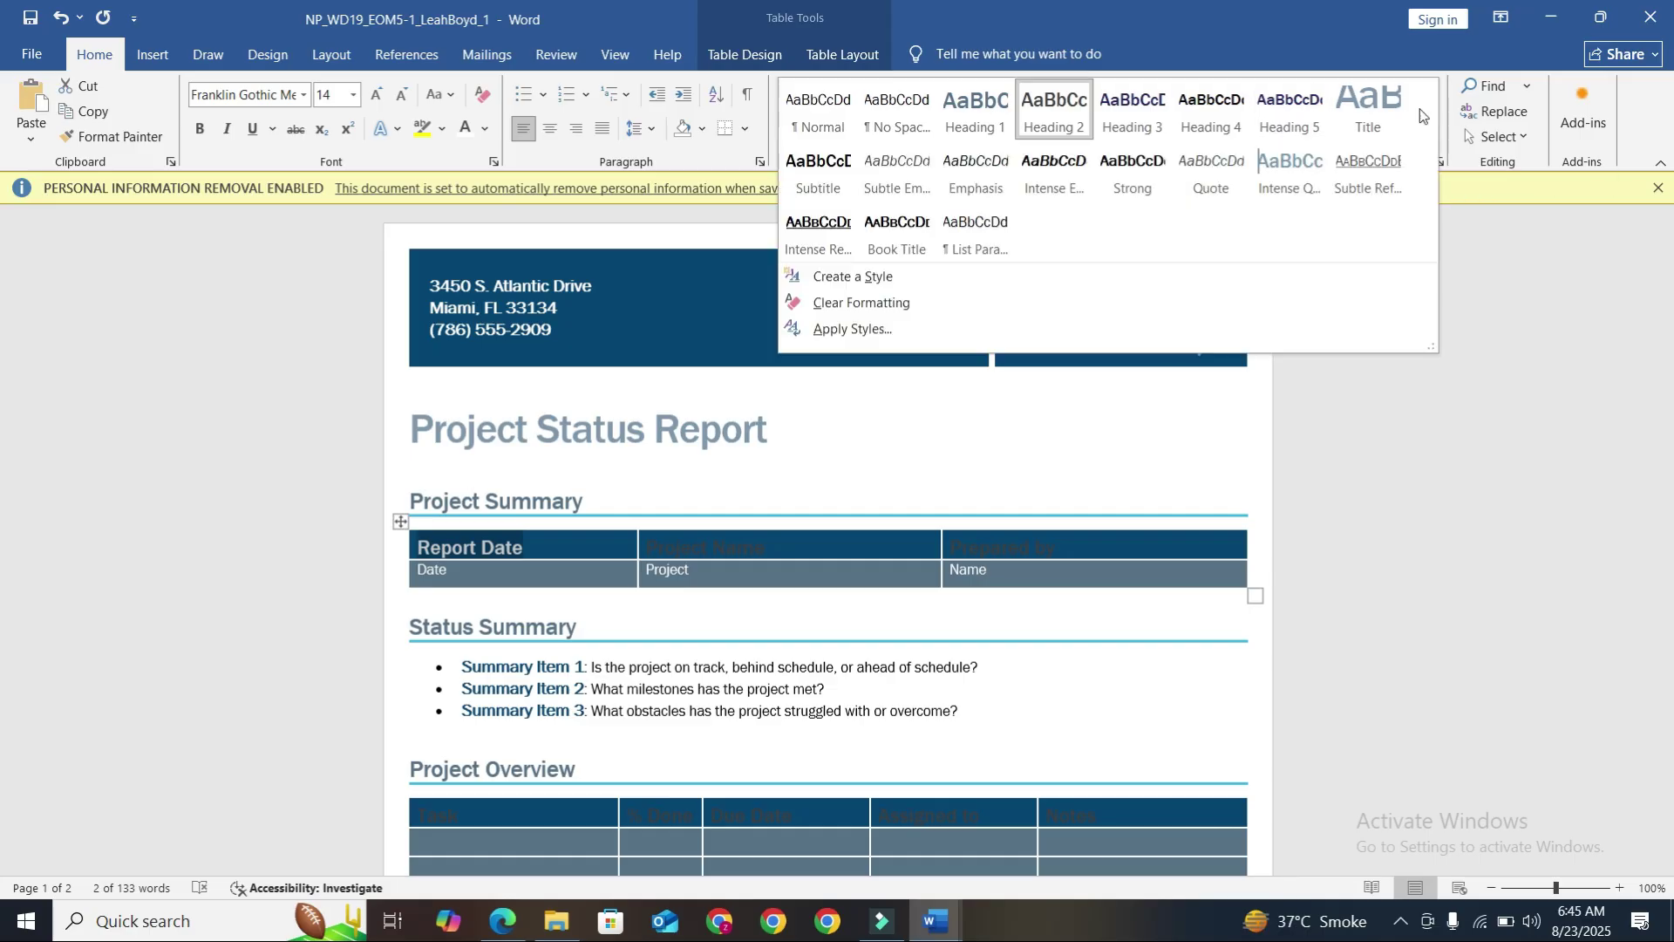
right_click(1061, 122)
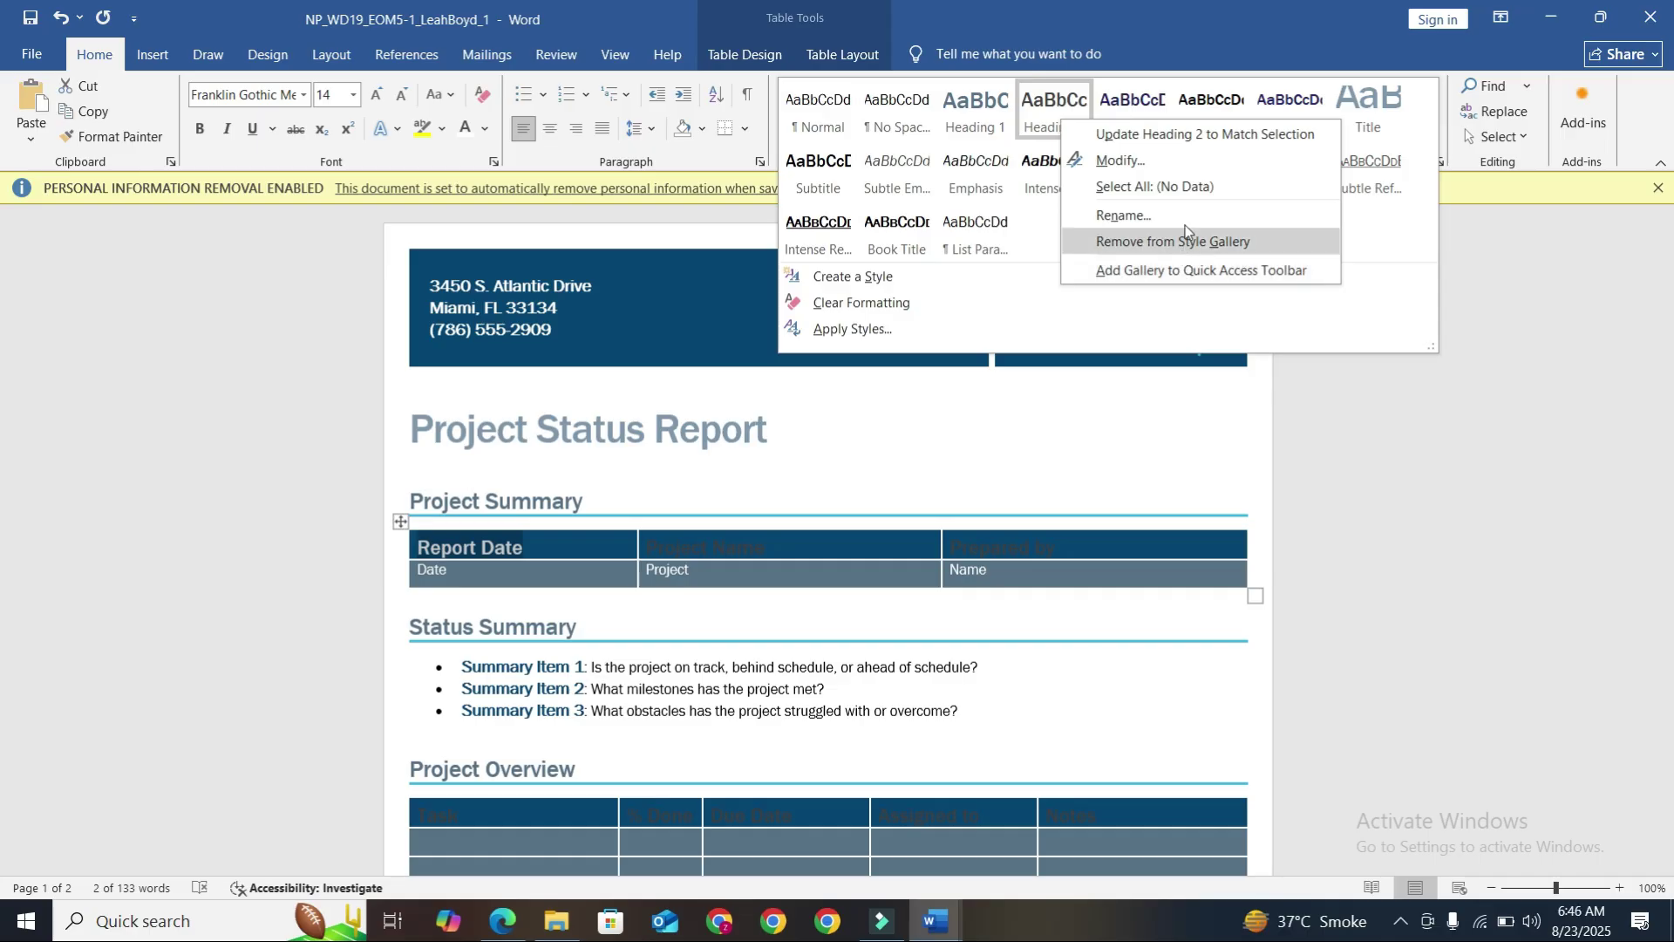
click(1179, 134)
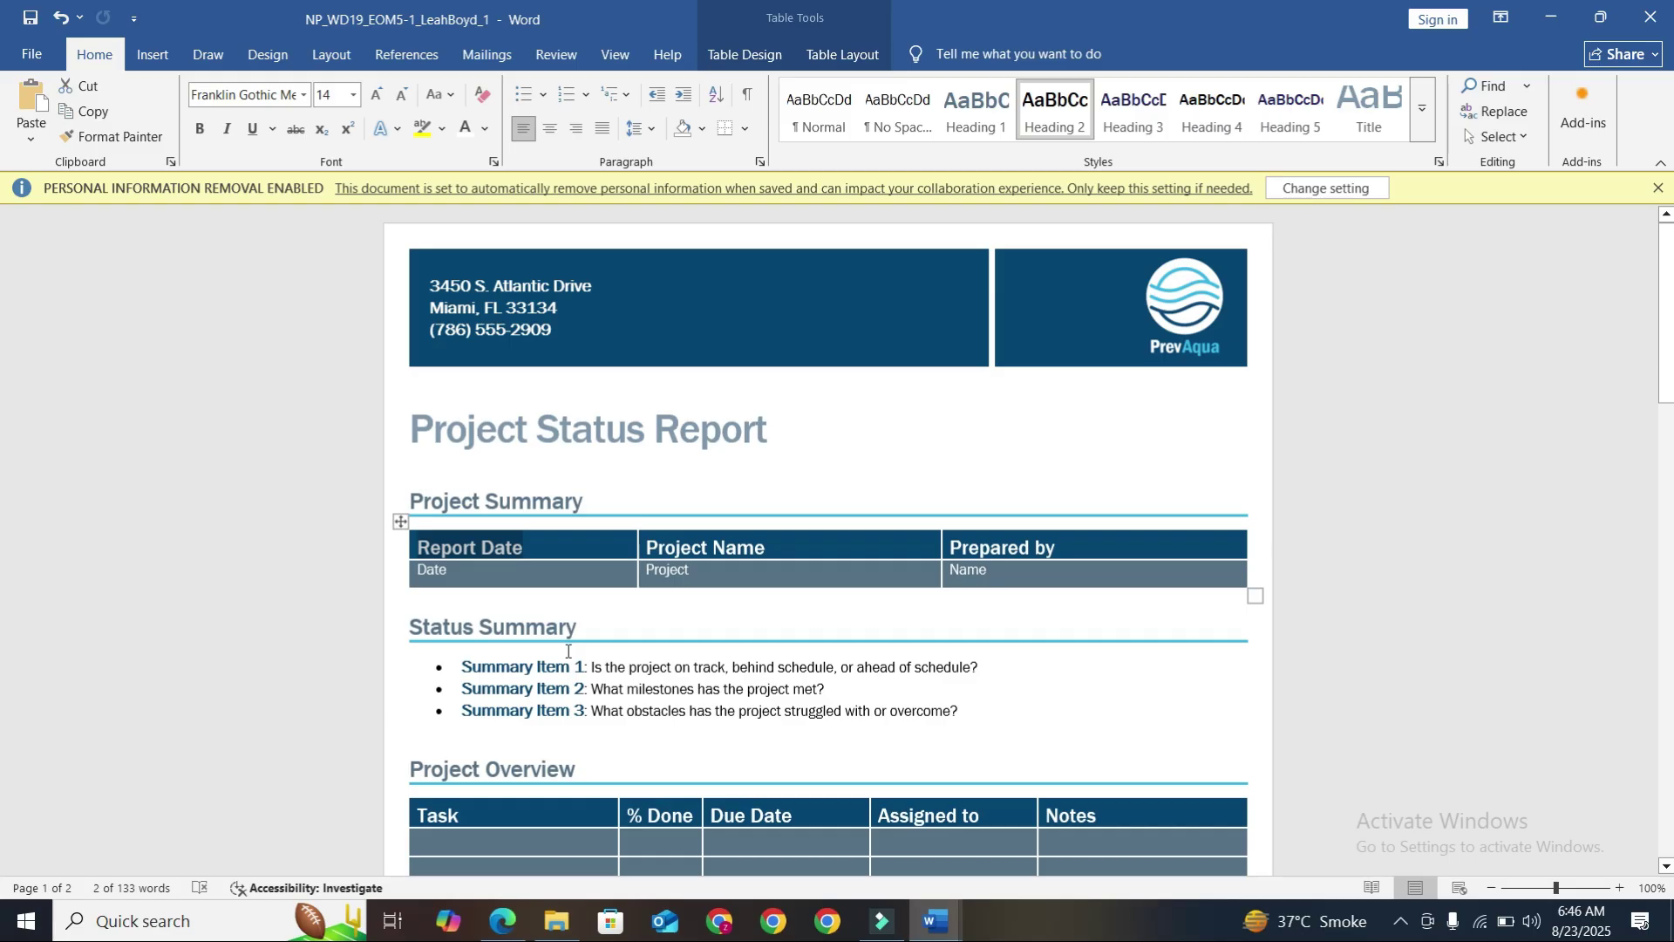
In the instructions document, remove the highlight from project step 2 and highlight project step 3 in yellow
mouse_move(333, 921)
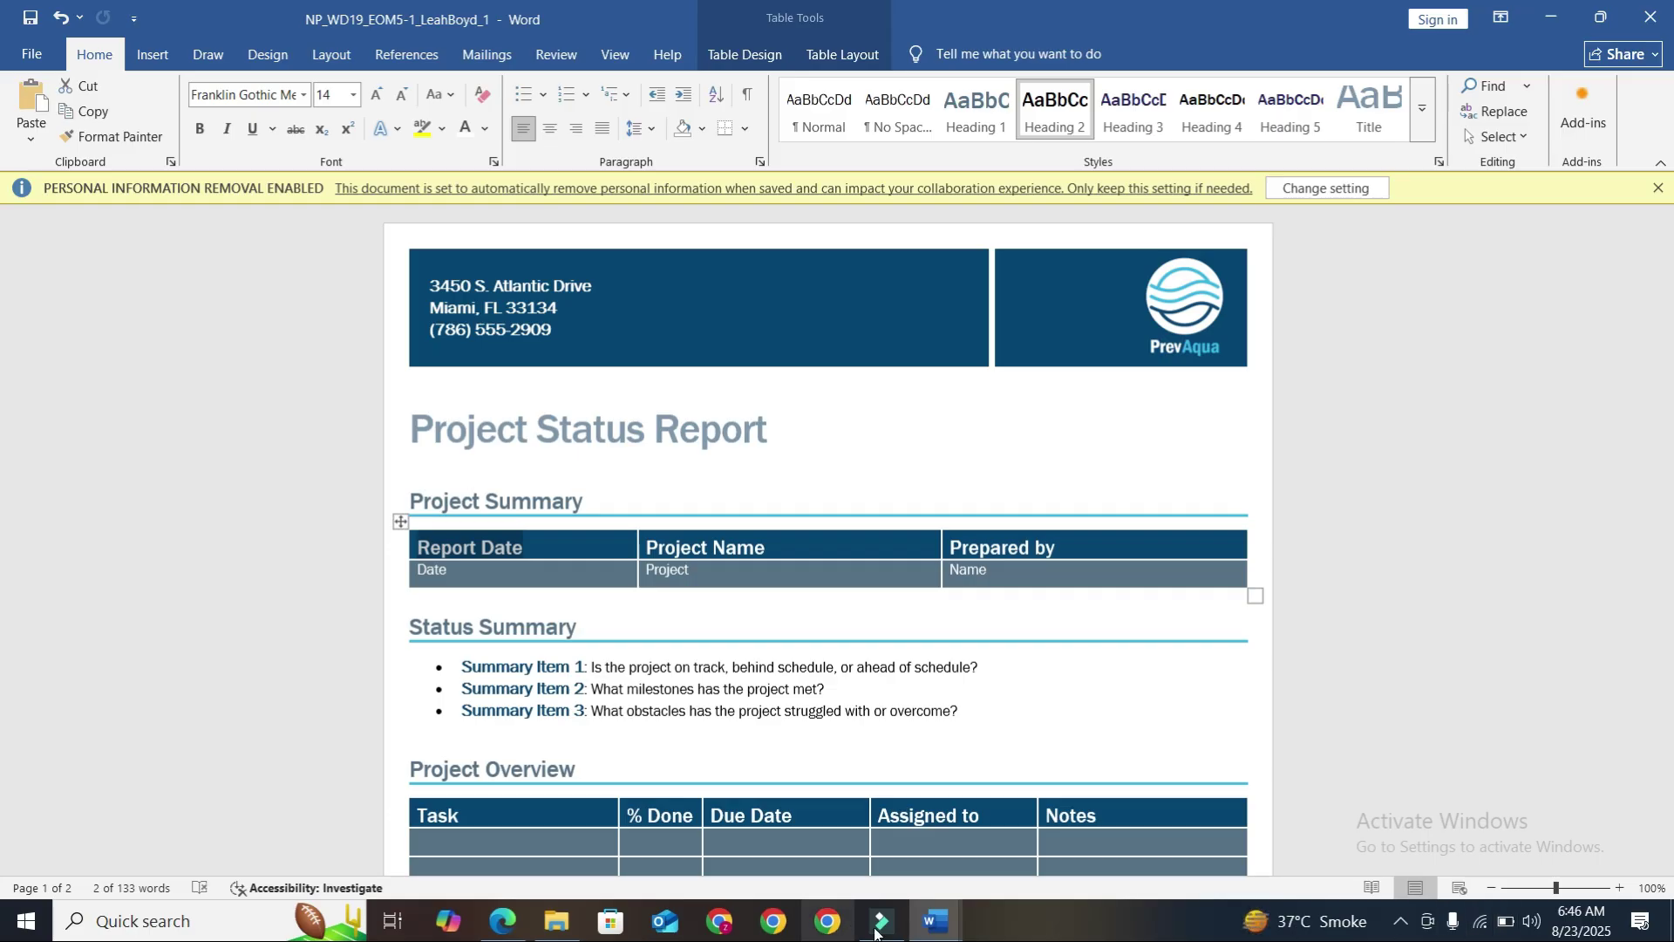
mouse_move(929, 923)
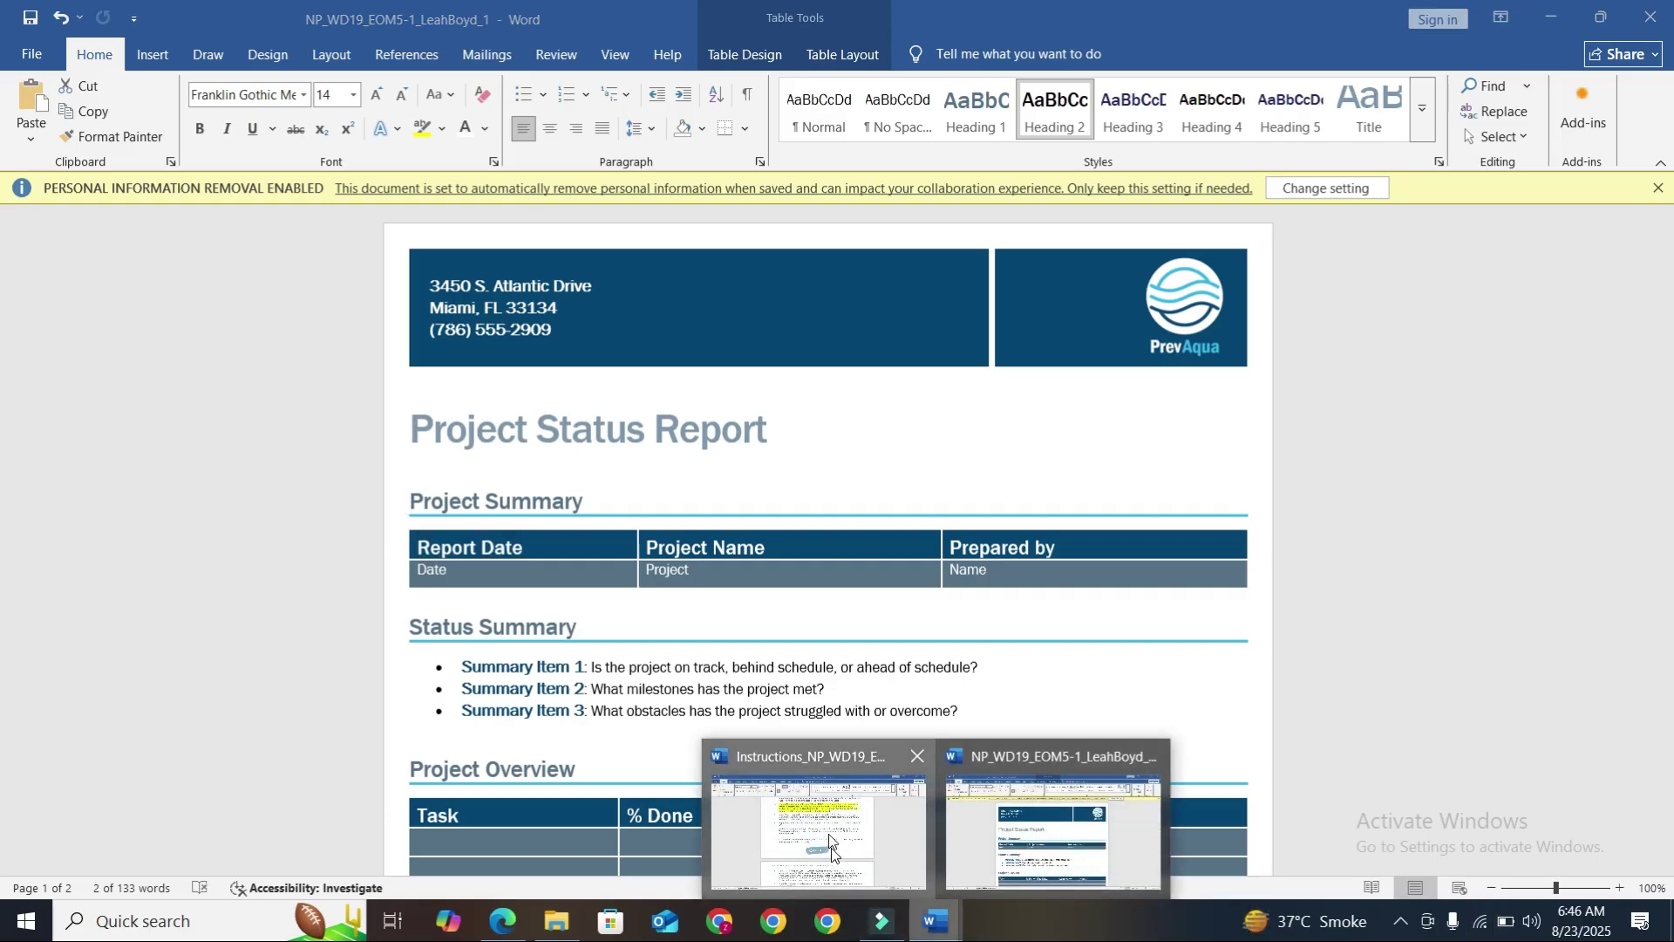
click(834, 853)
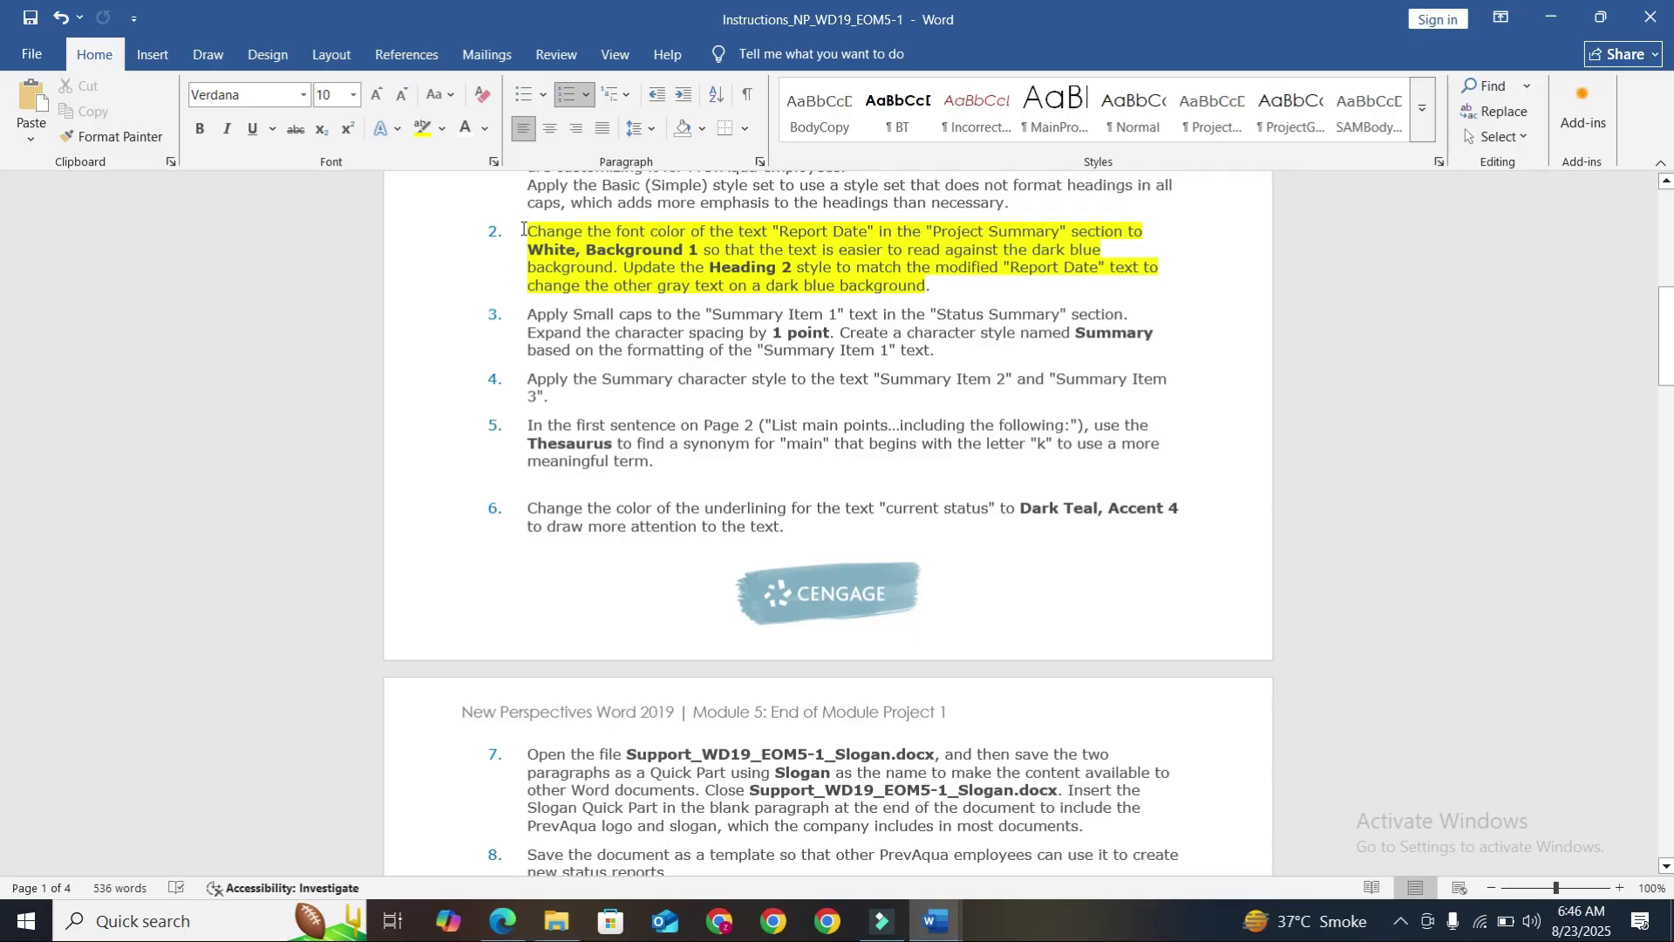
drag(527, 232, 923, 283)
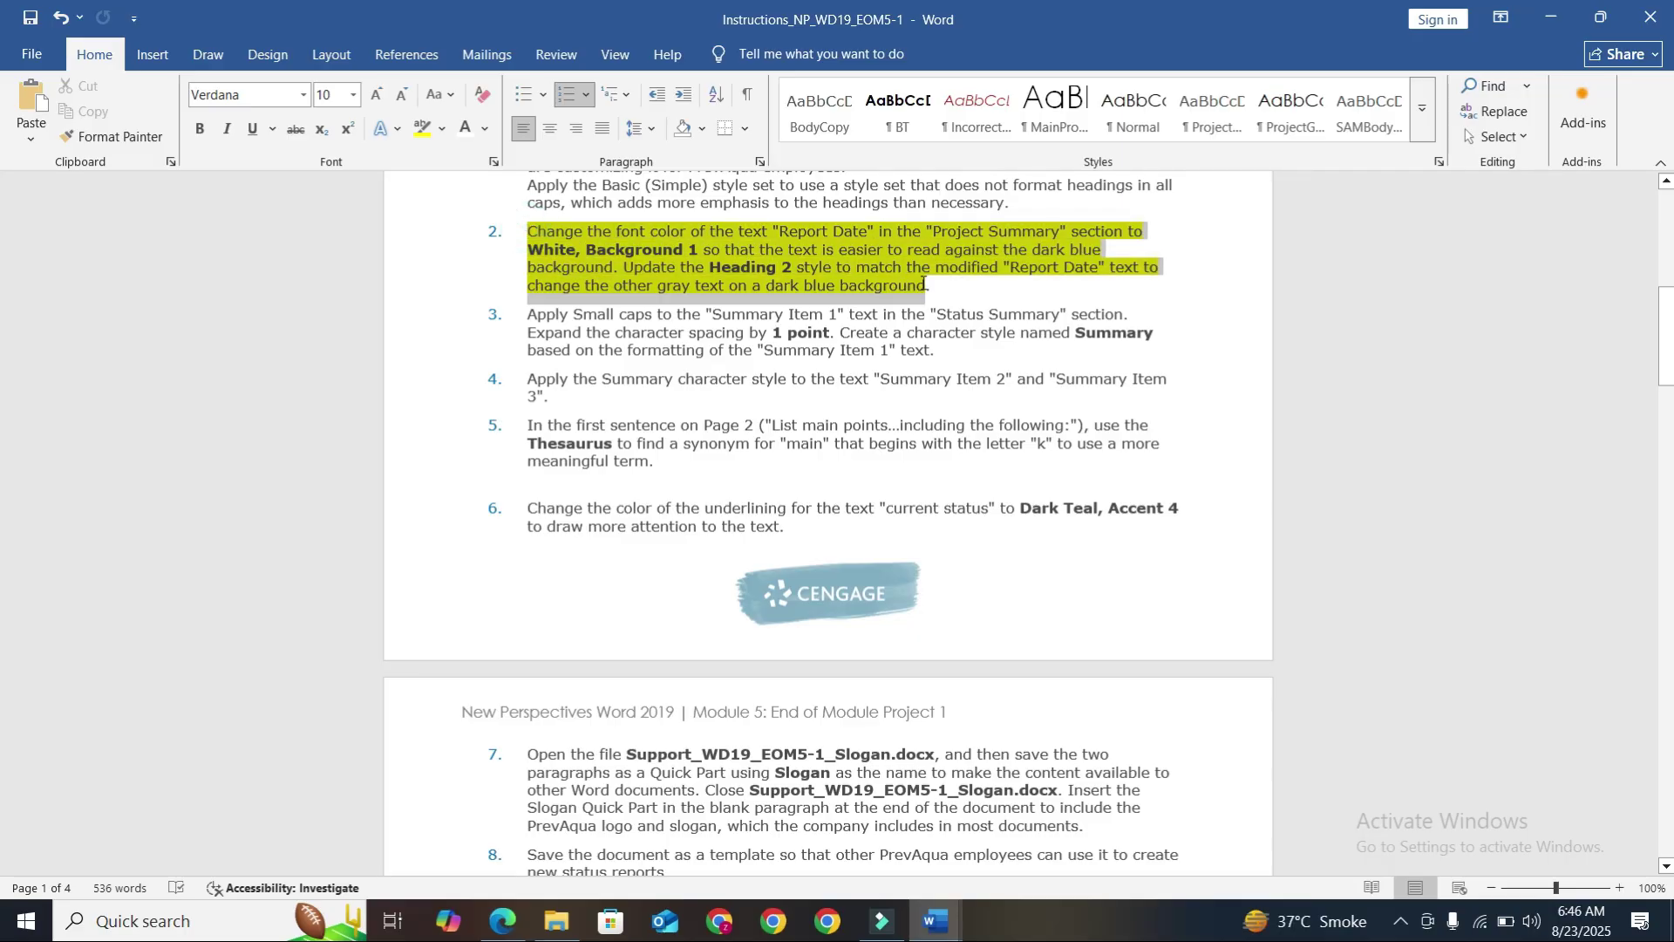
click(1011, 245)
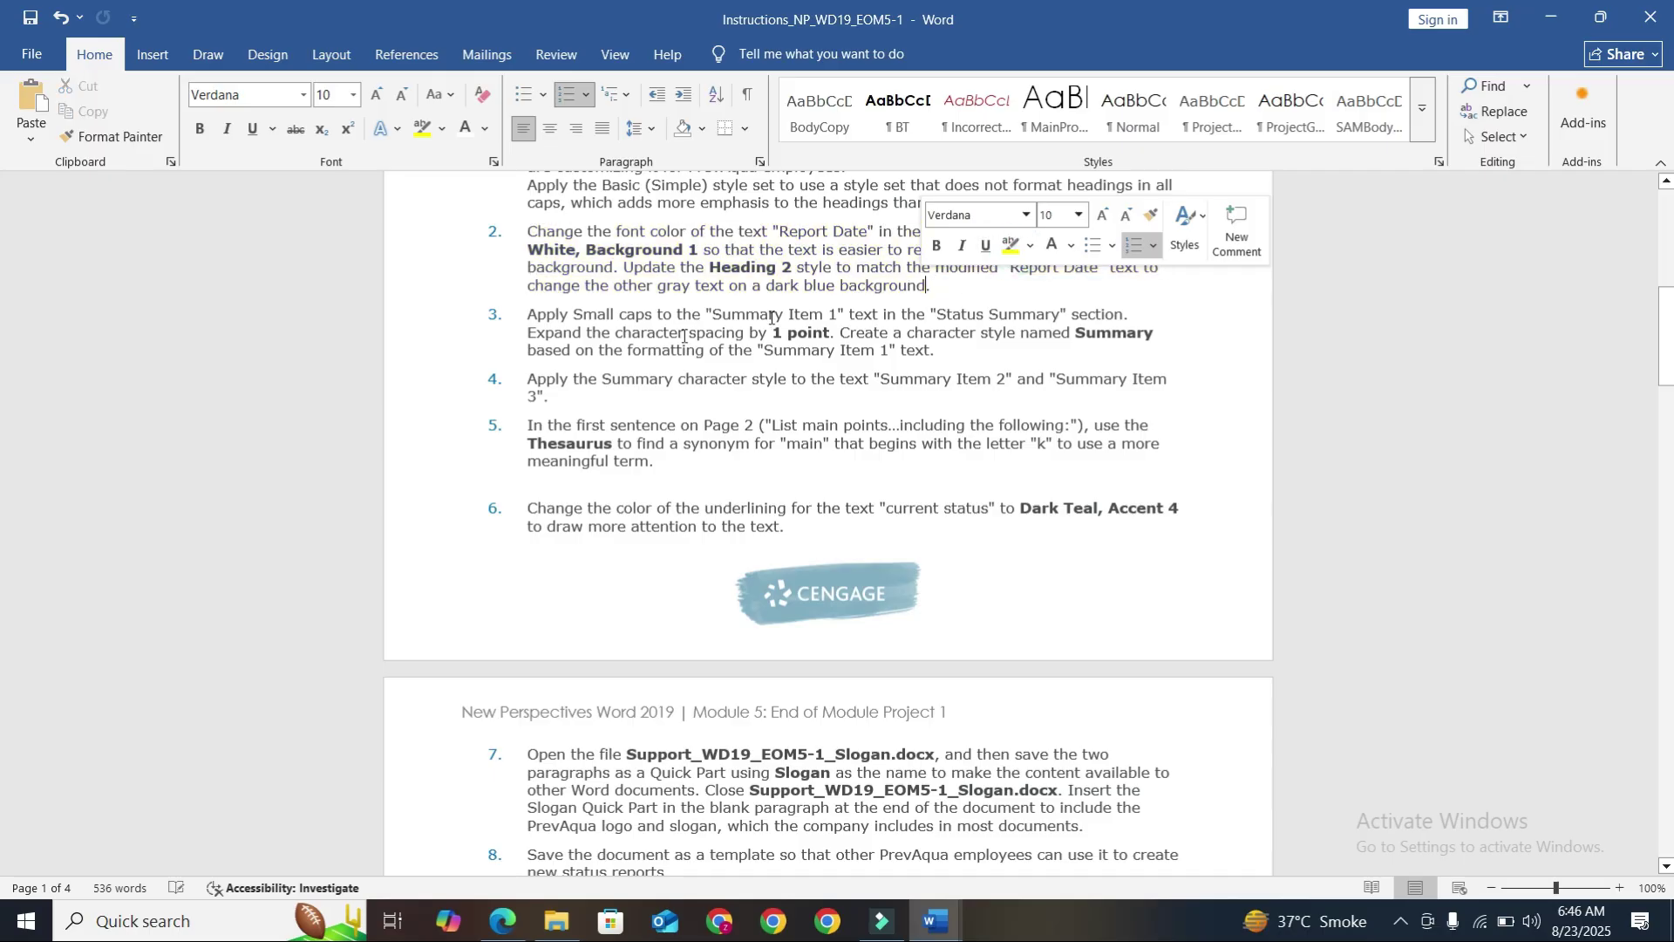
drag(527, 314, 942, 349)
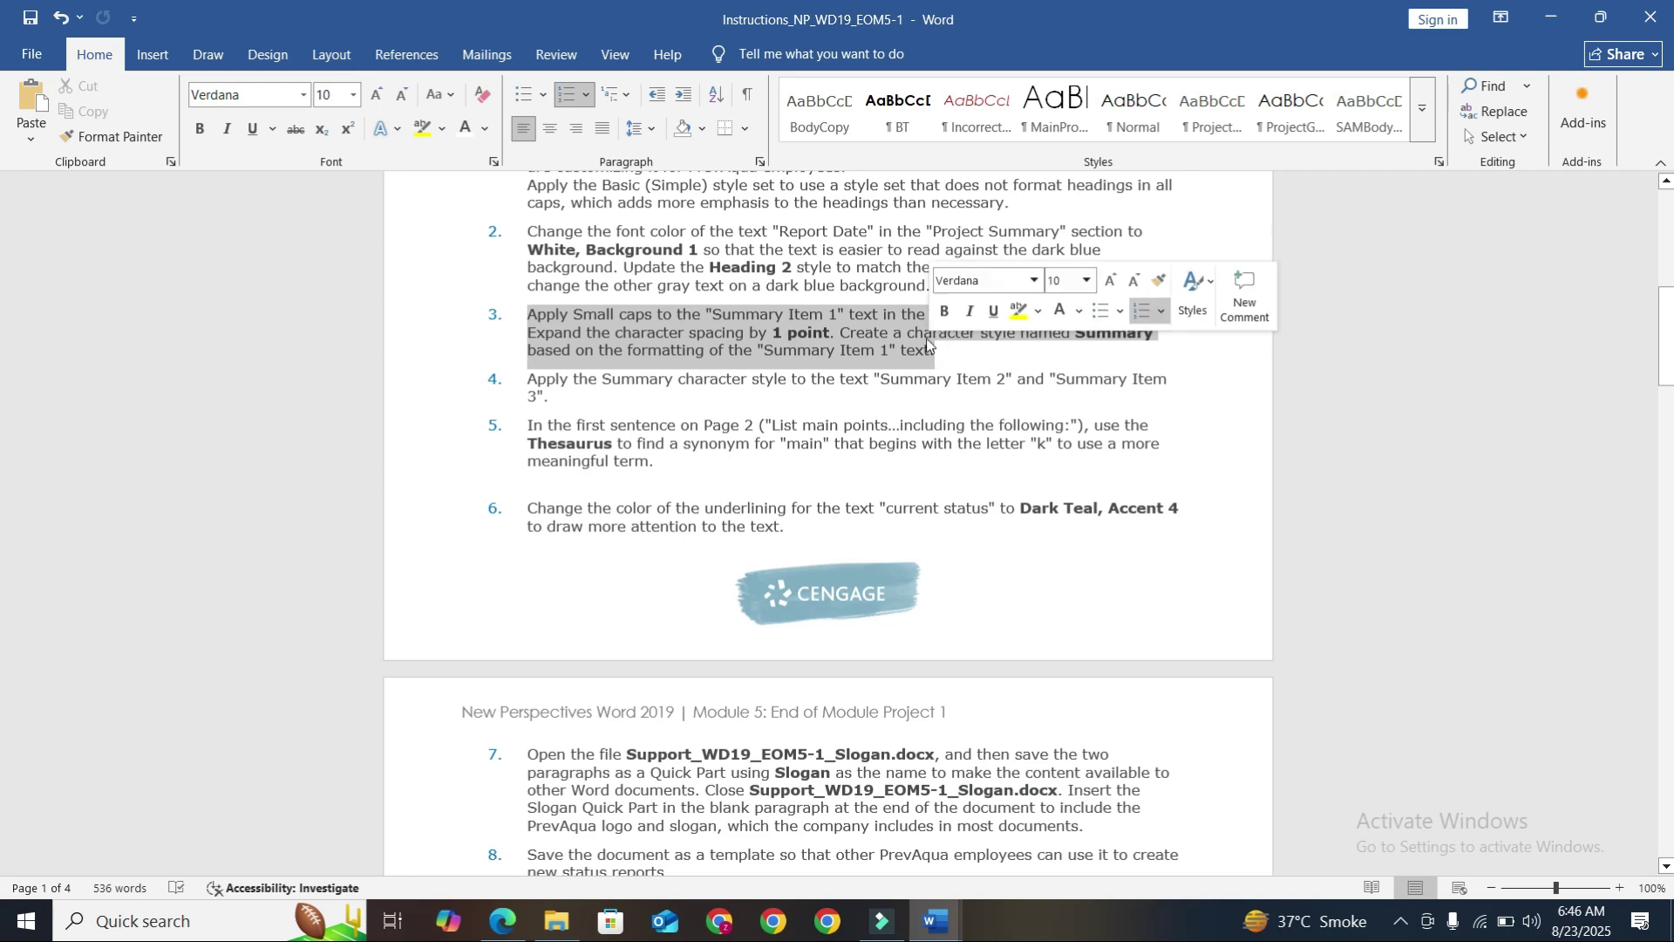
click(1017, 311)
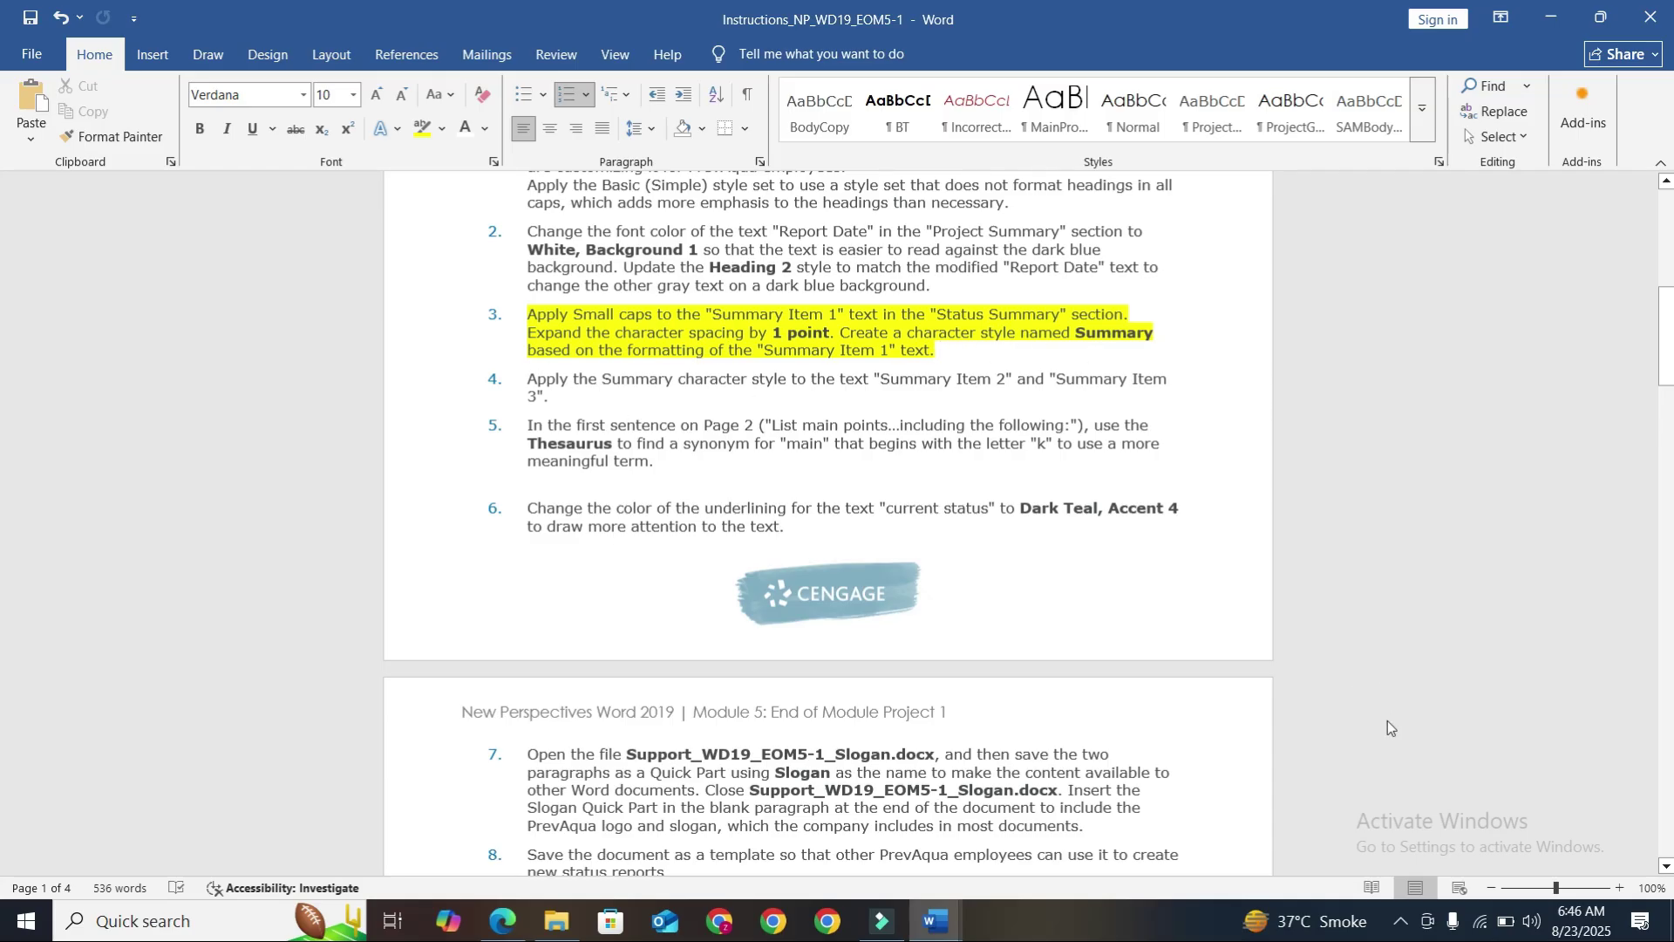
In the status report, turn on the Small caps effect for the "Summary Item 1" text in the Status Summary section
mouse_move(955, 926)
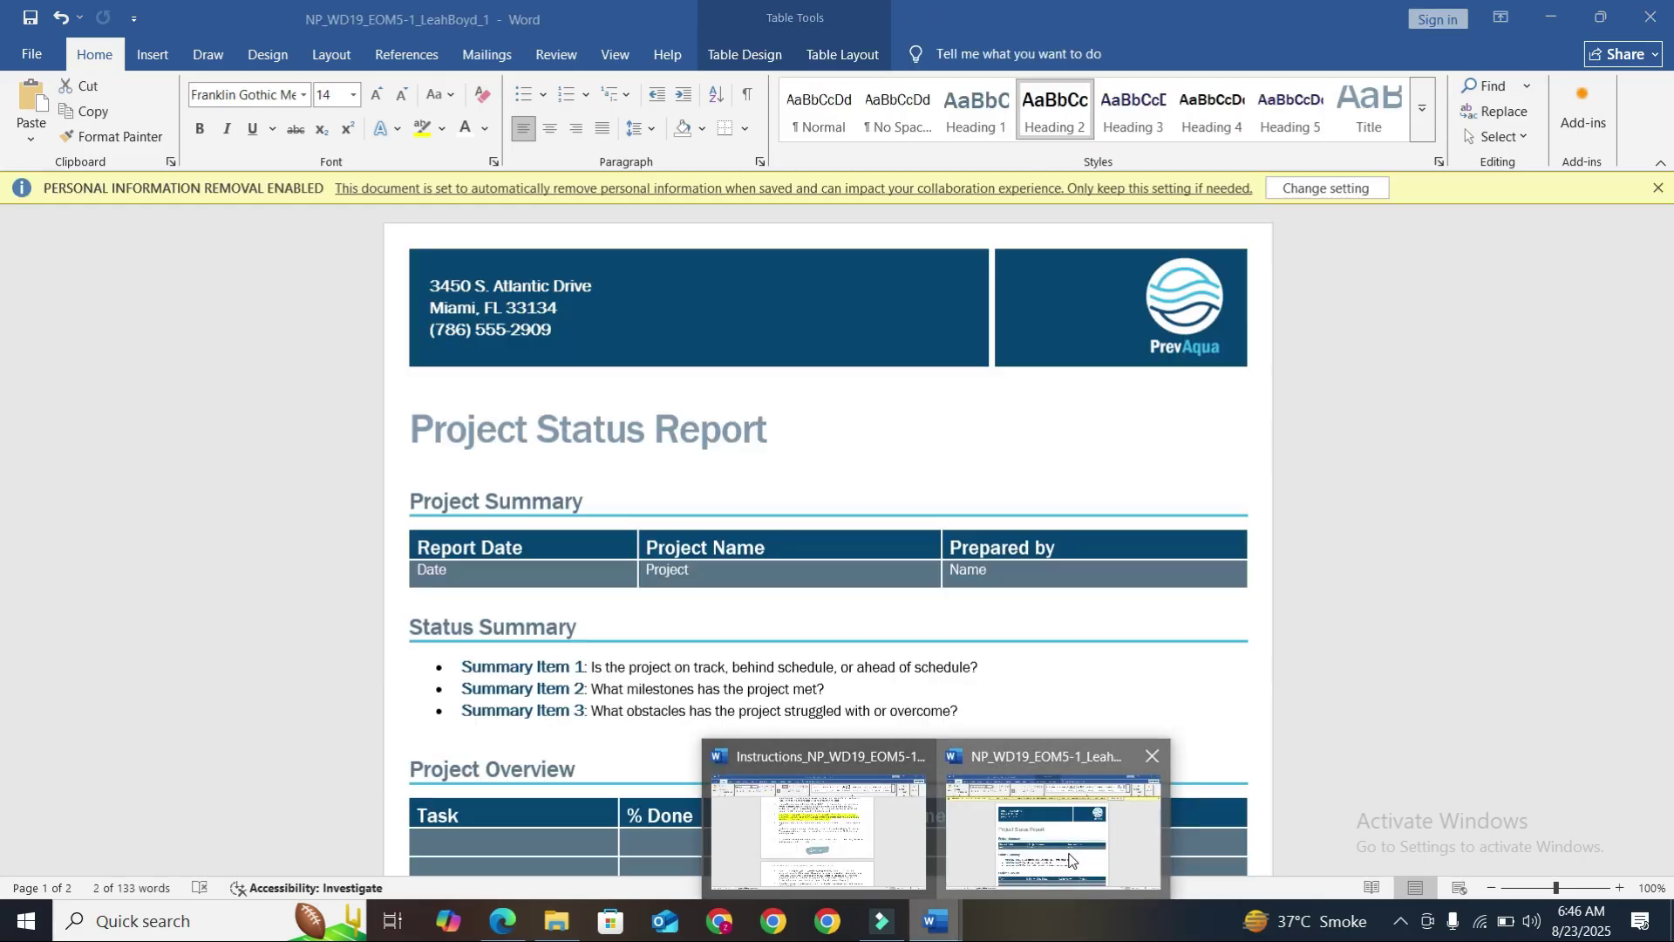
click(1069, 859)
scroll(485, 660, down, 1)
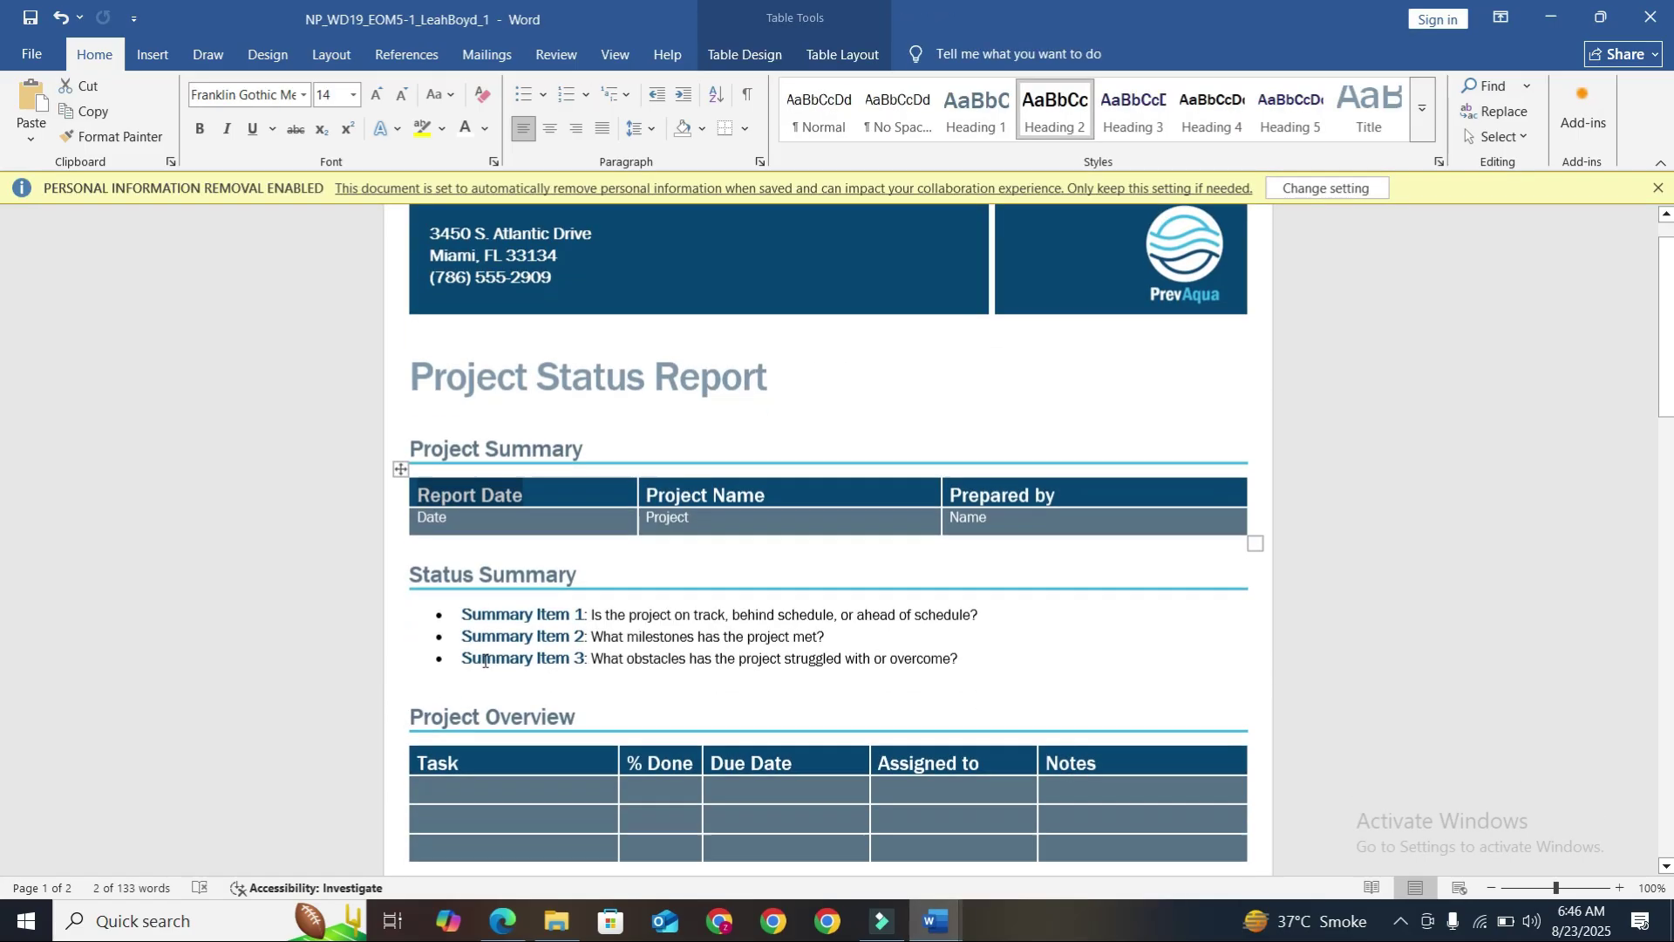
drag(465, 617, 585, 616)
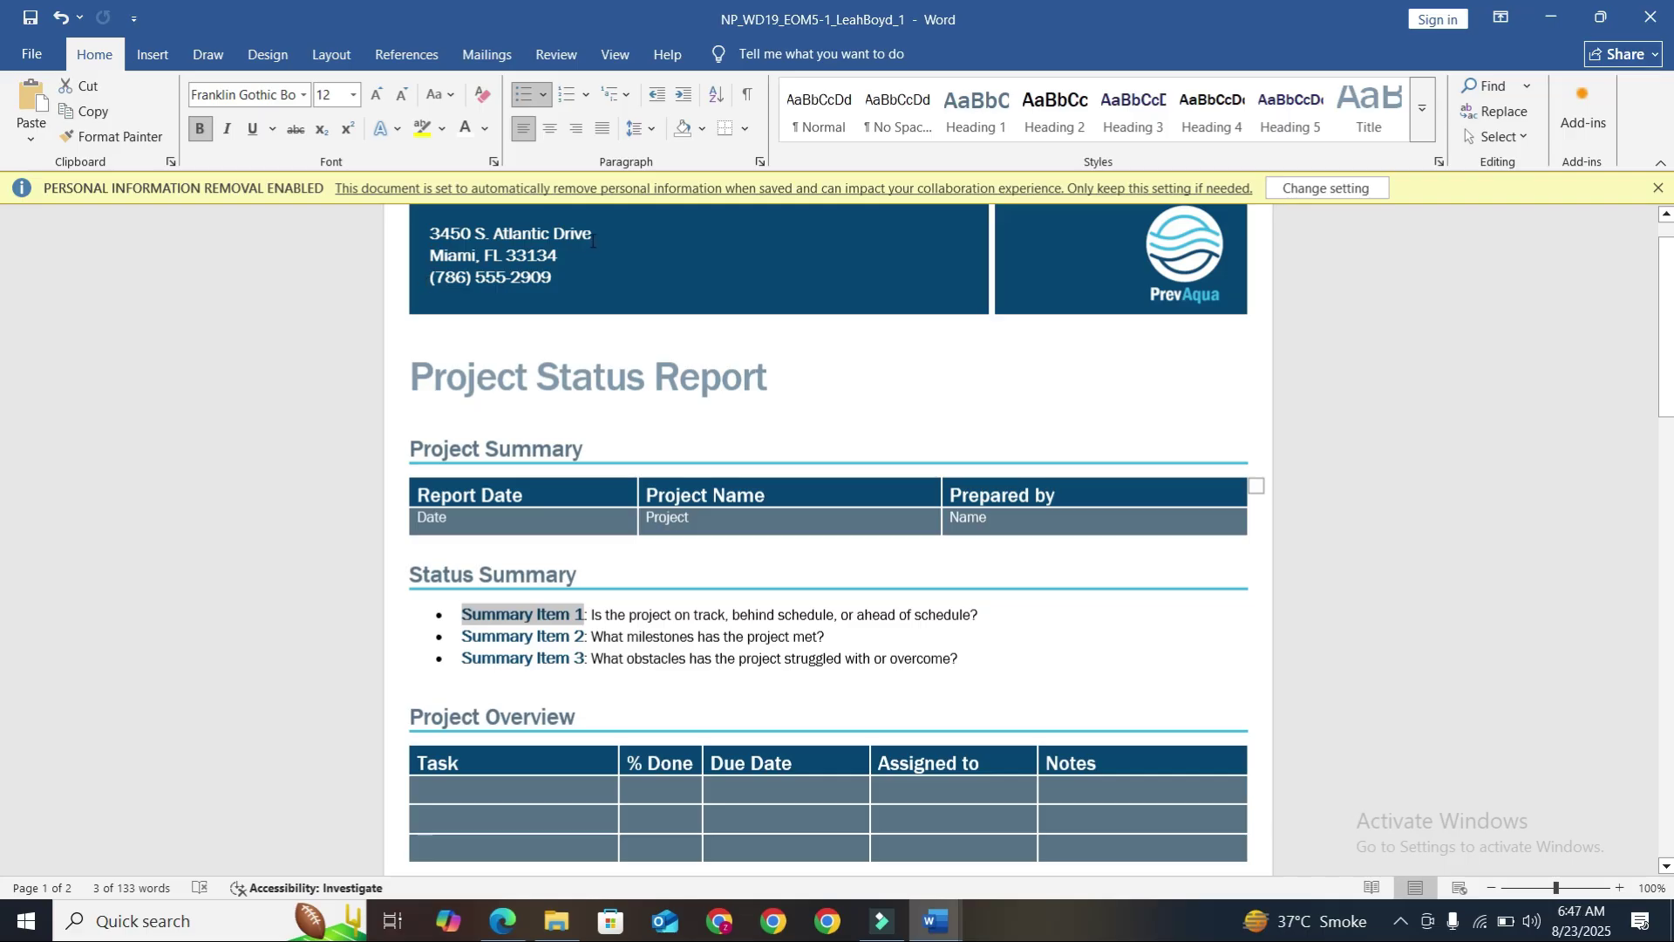
click(493, 164)
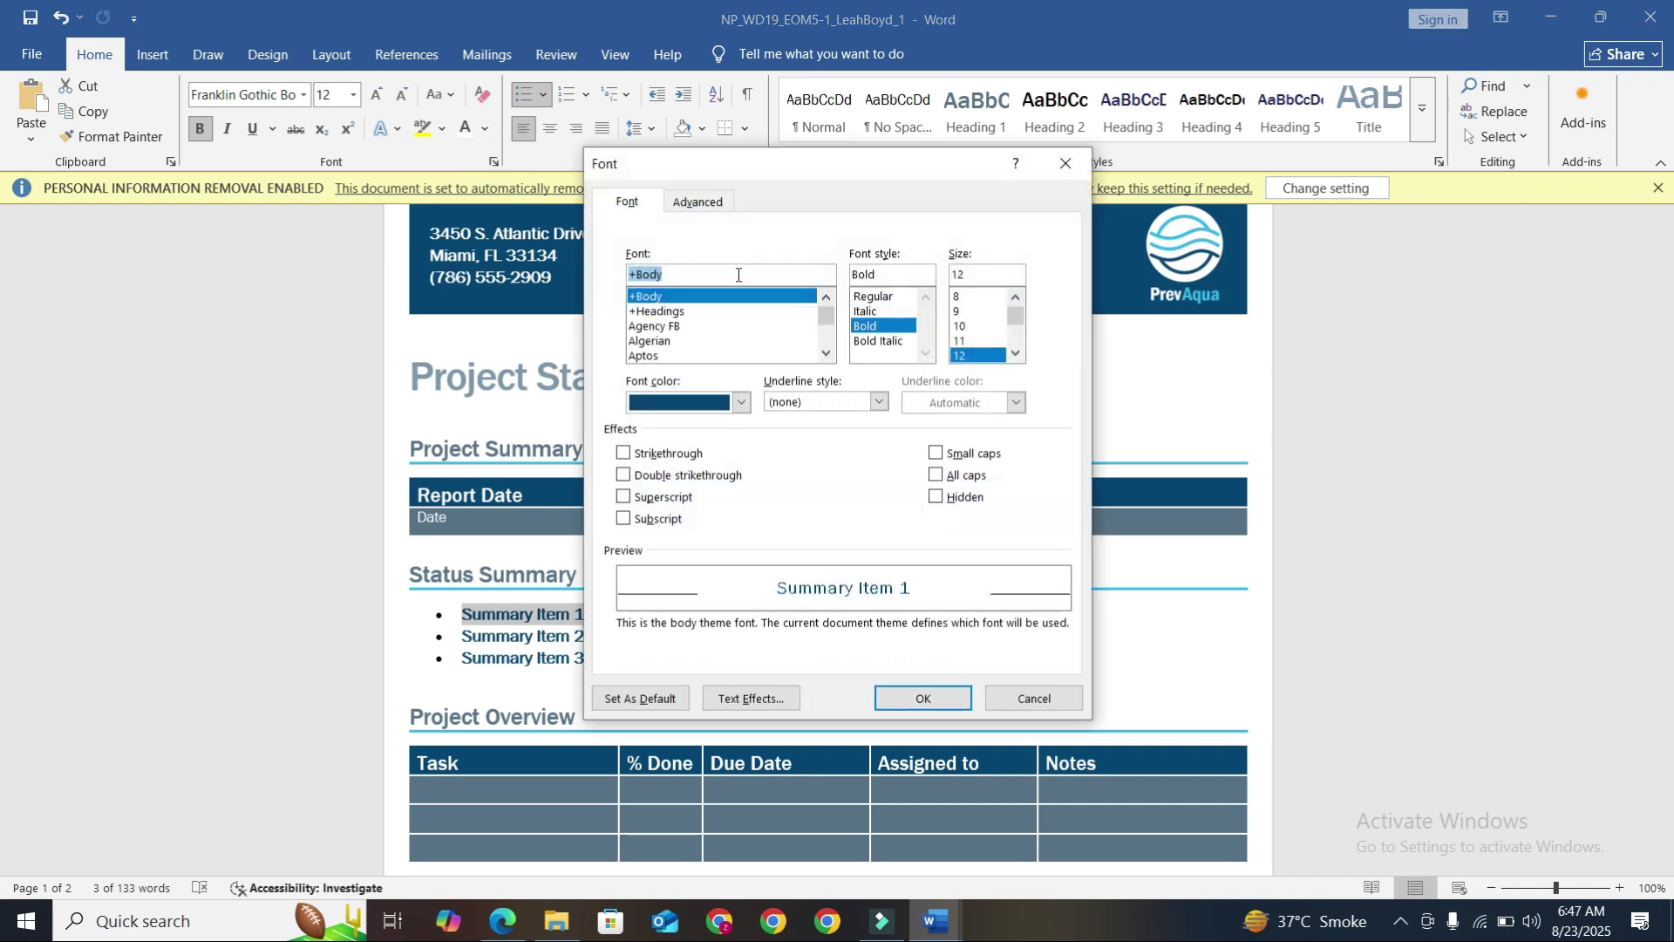
click(644, 209)
click(949, 455)
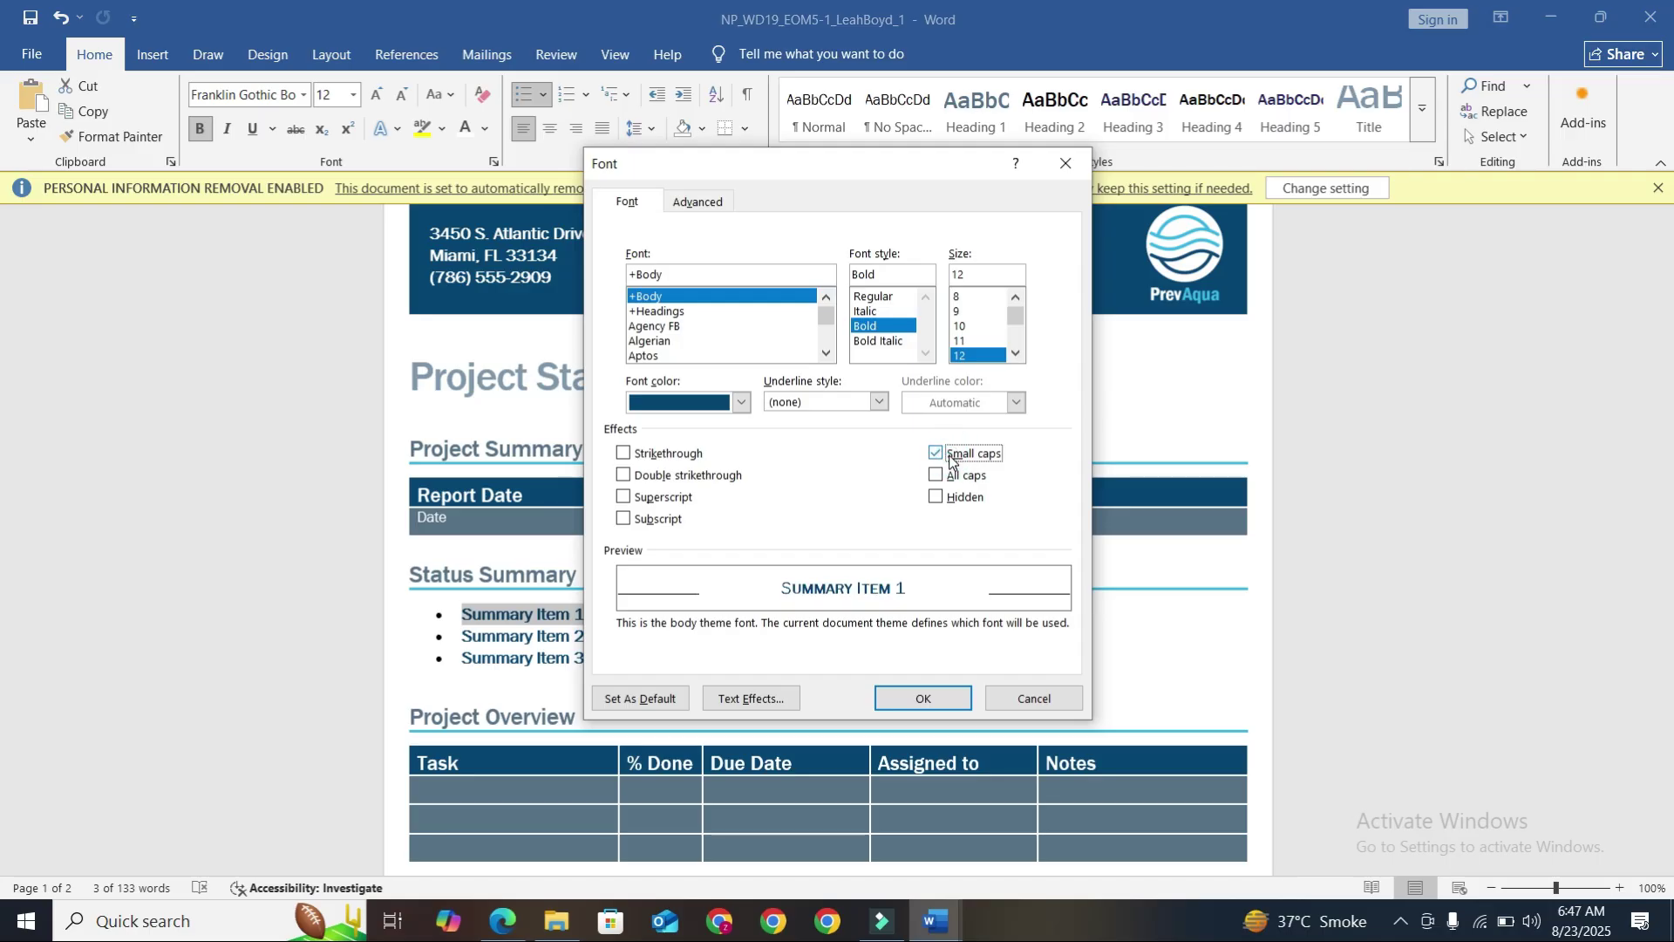
Expand the character spacing of "Summary Item 1" by 1 pt and apply the font settings
click(689, 204)
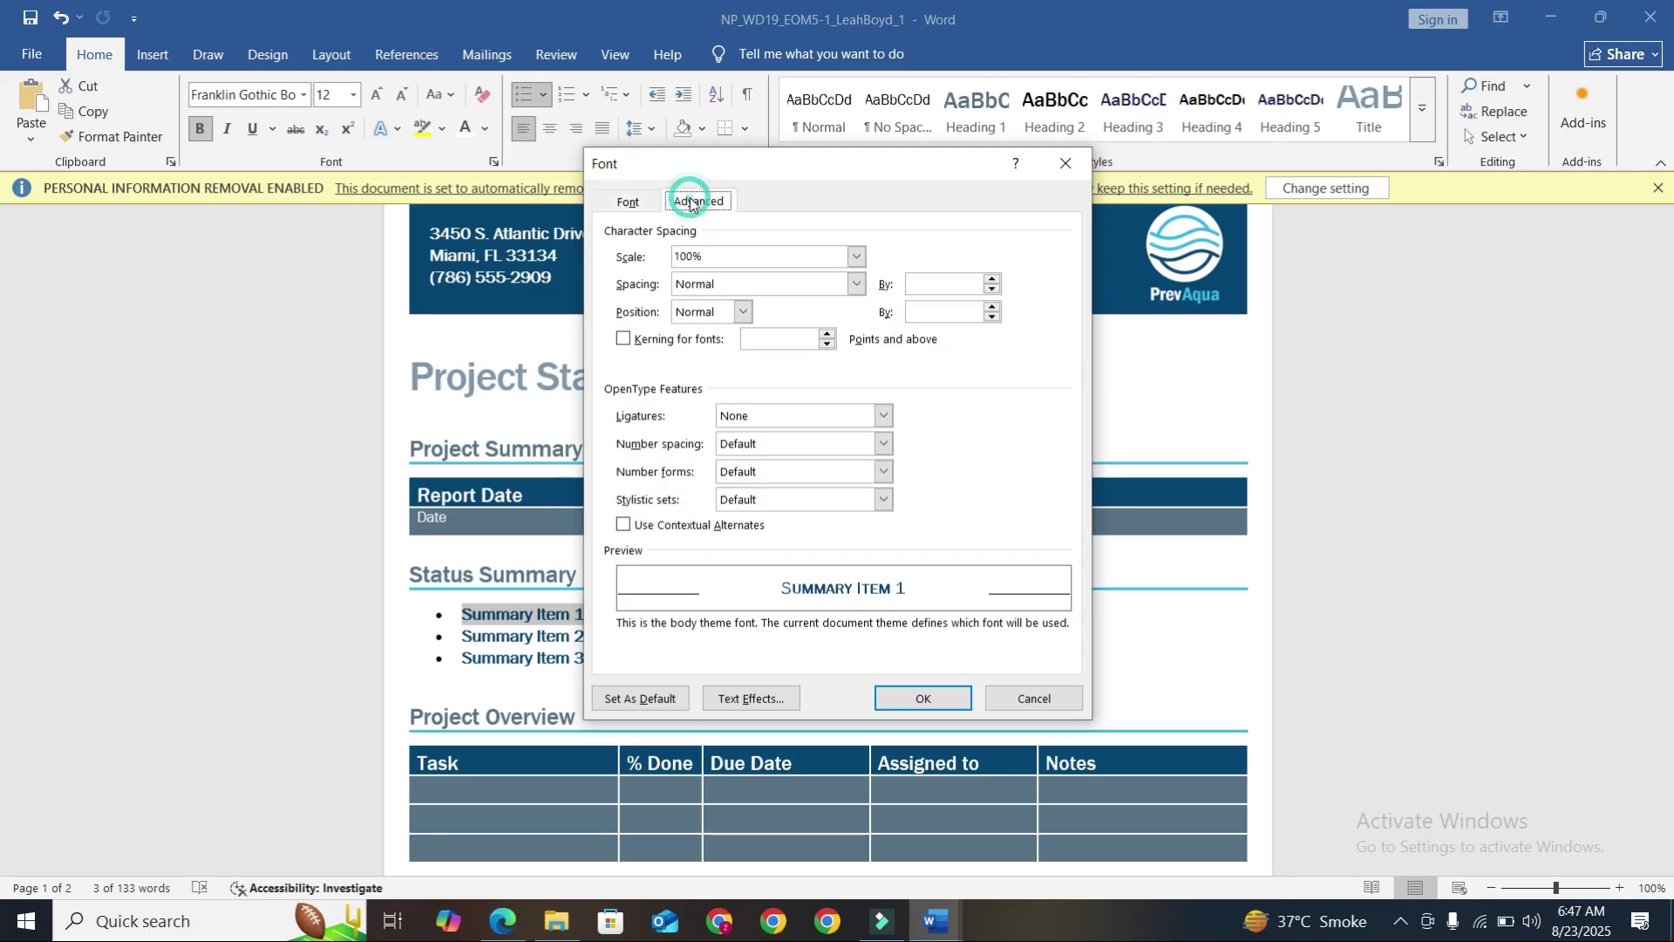
click(853, 284)
click(760, 319)
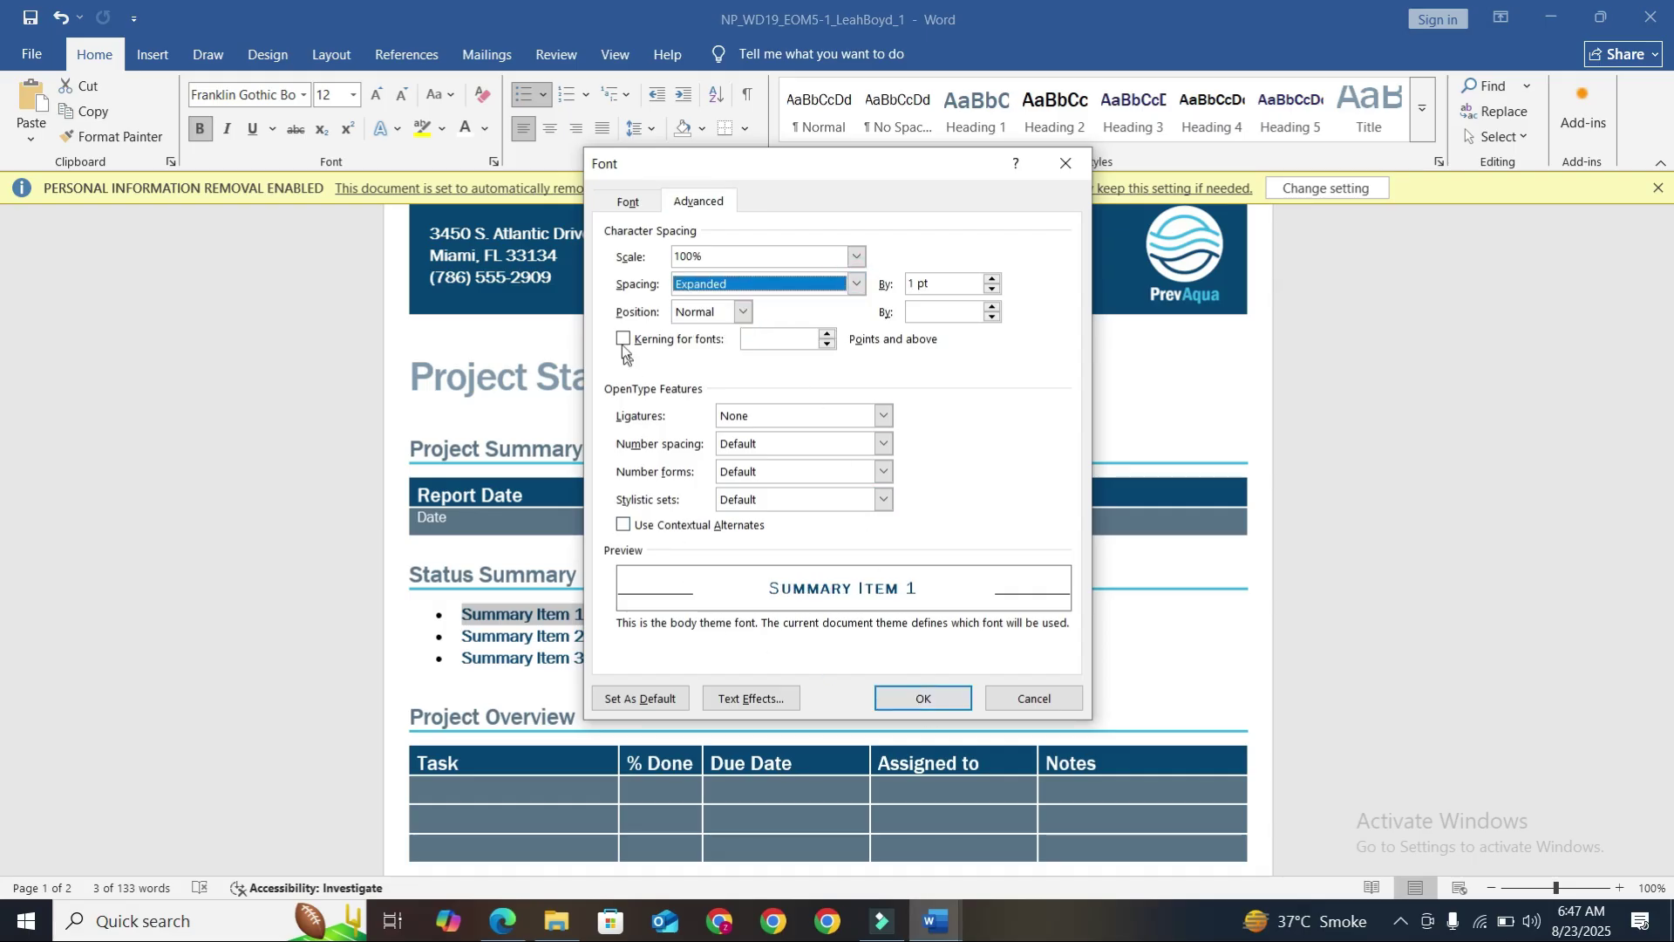
click(923, 701)
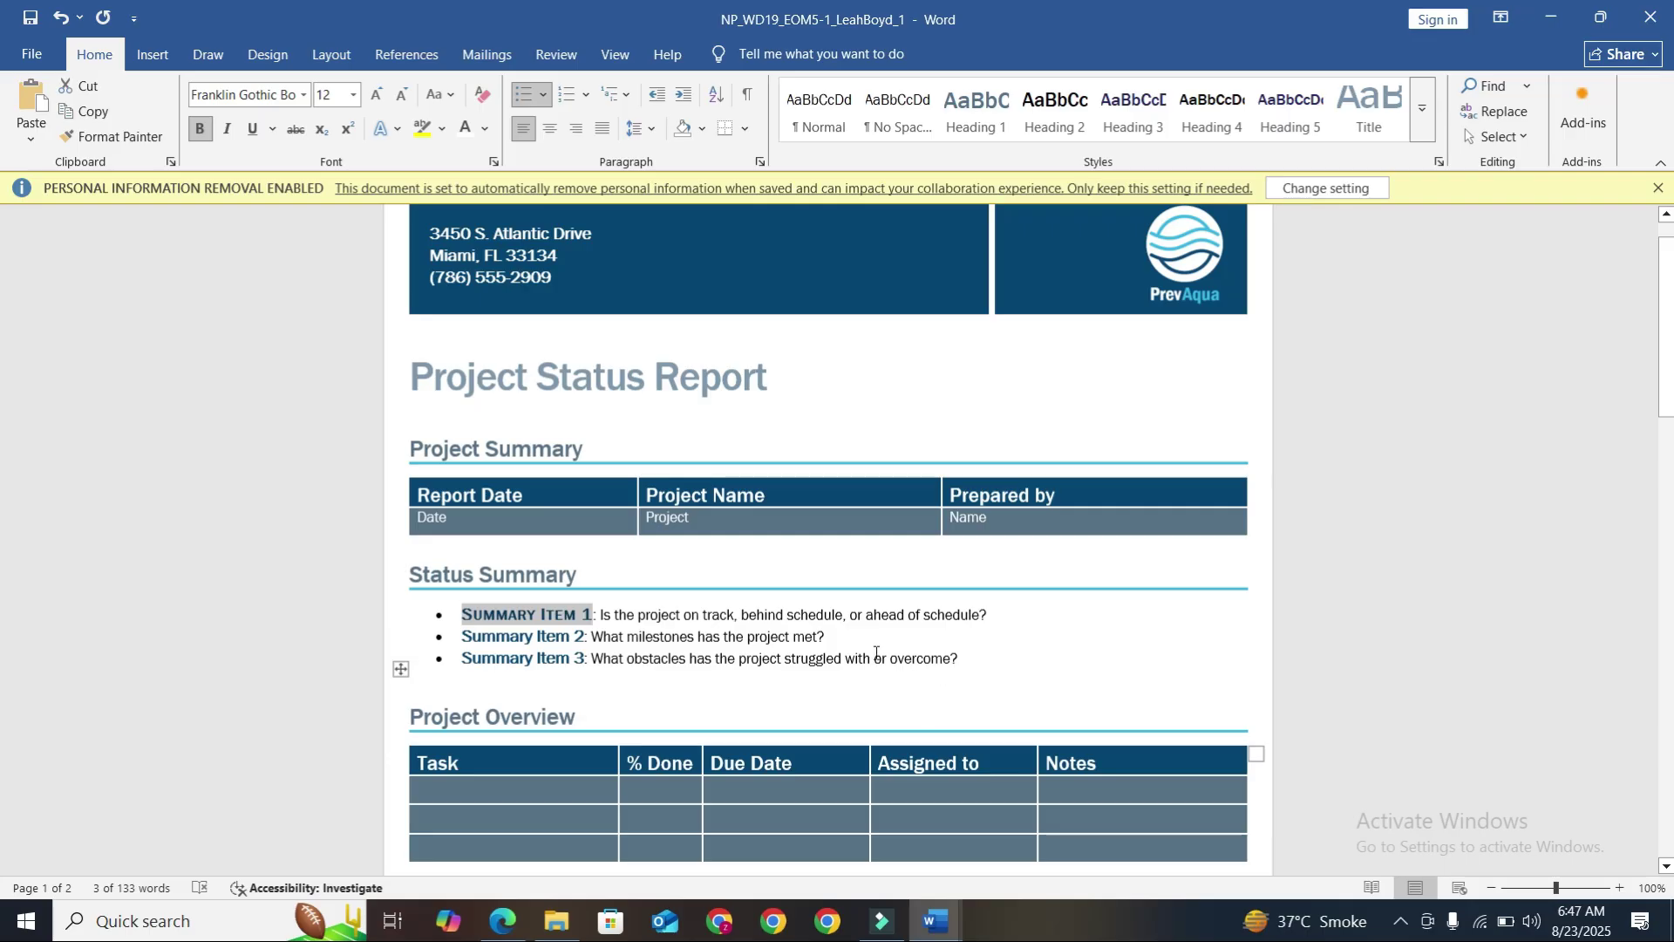
Create a character style named Summary from the formatting of "Summary Item 1" and save the document
scroll(876, 653, down, 1)
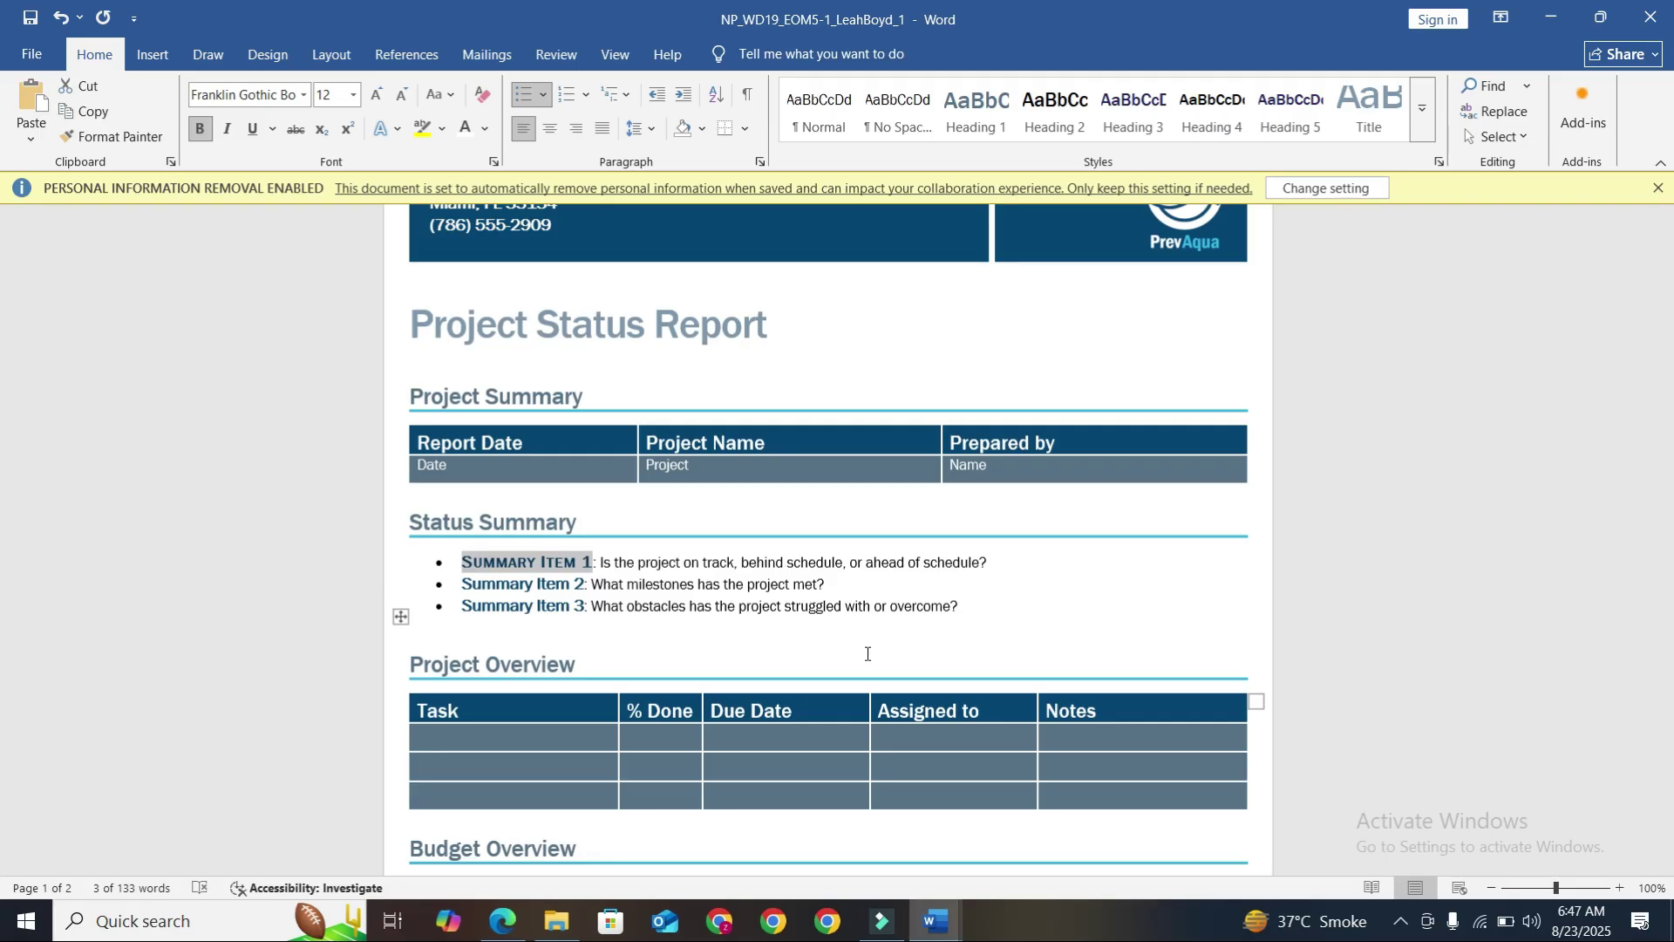
click(1419, 107)
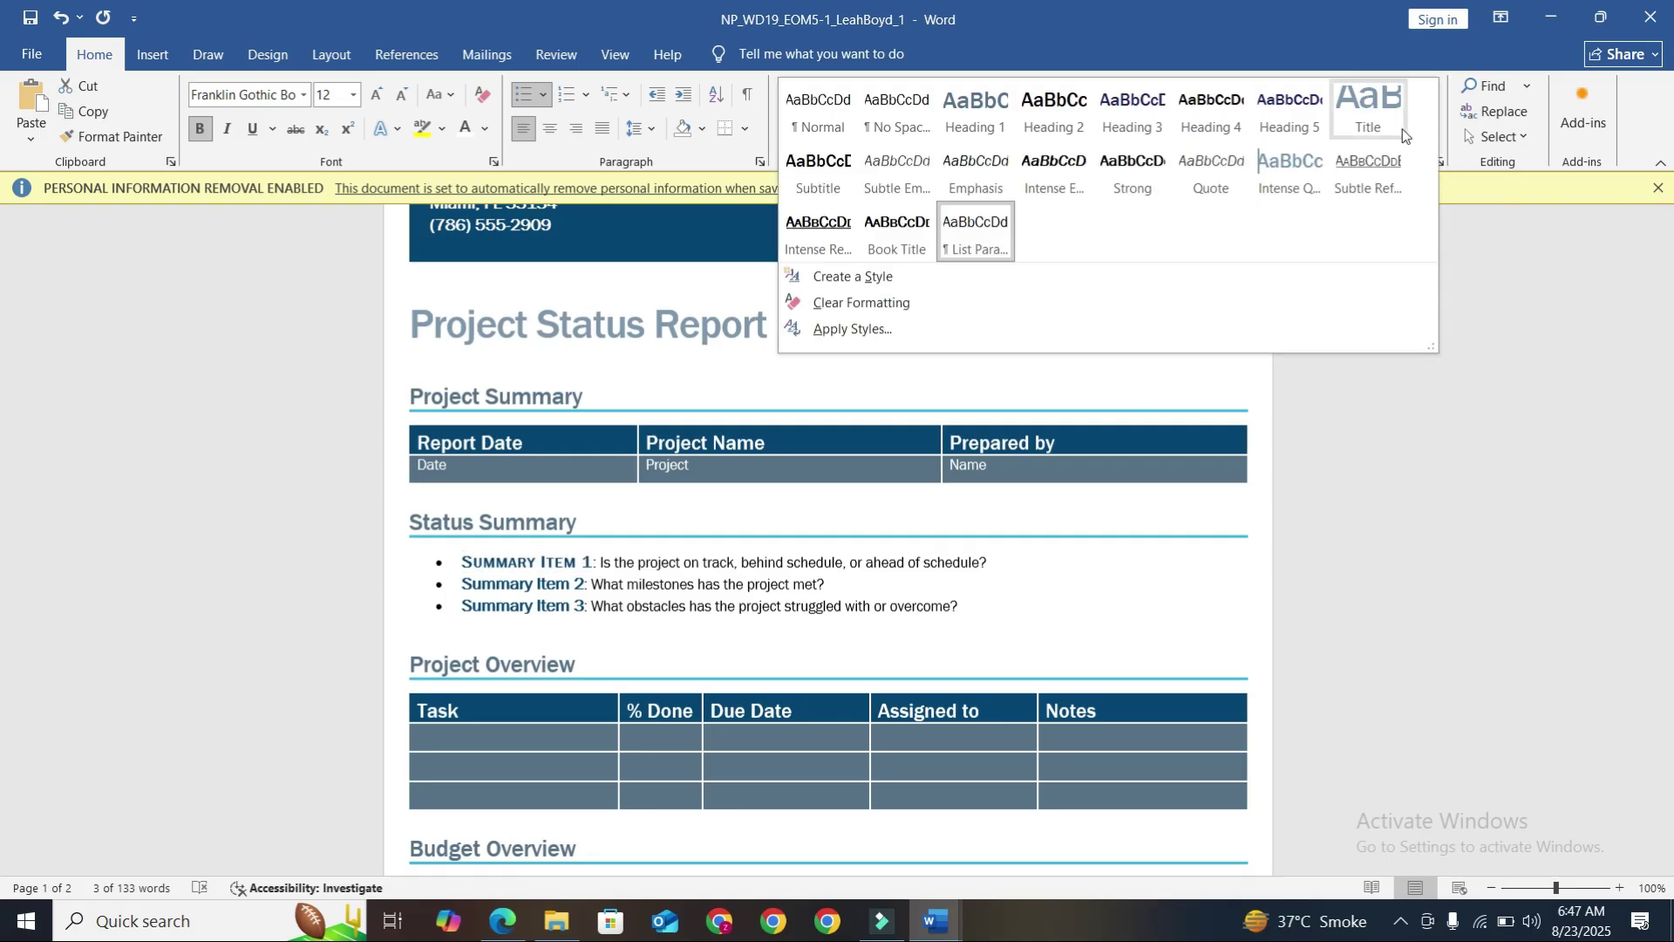
click(867, 277)
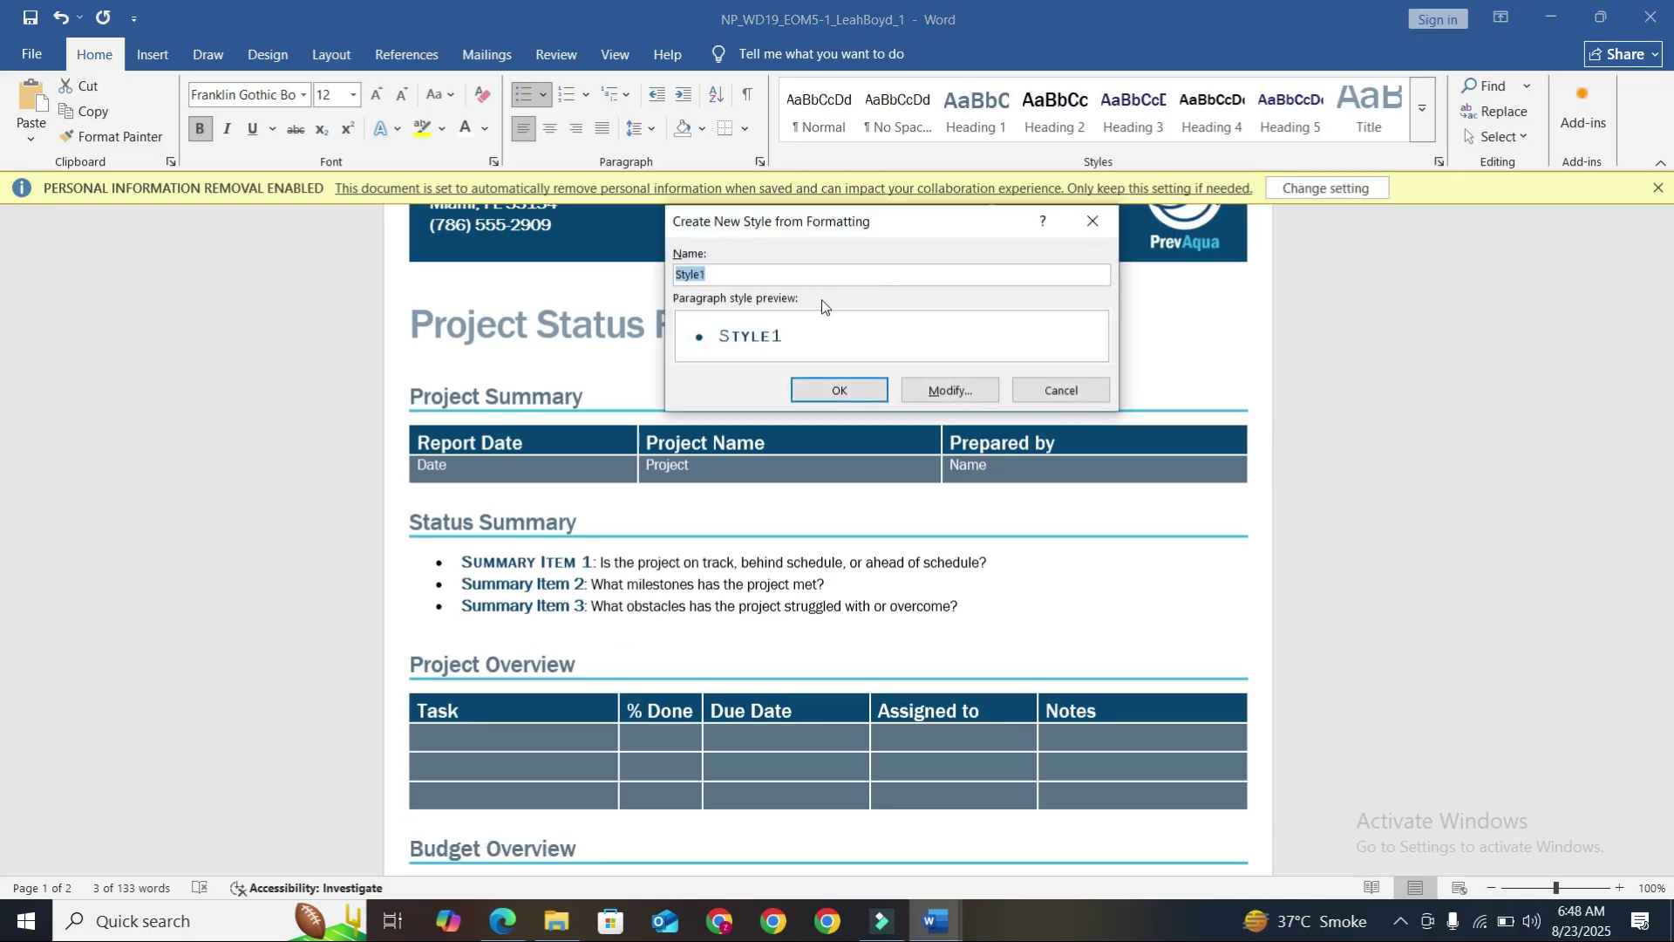
text(Summary)
click(949, 390)
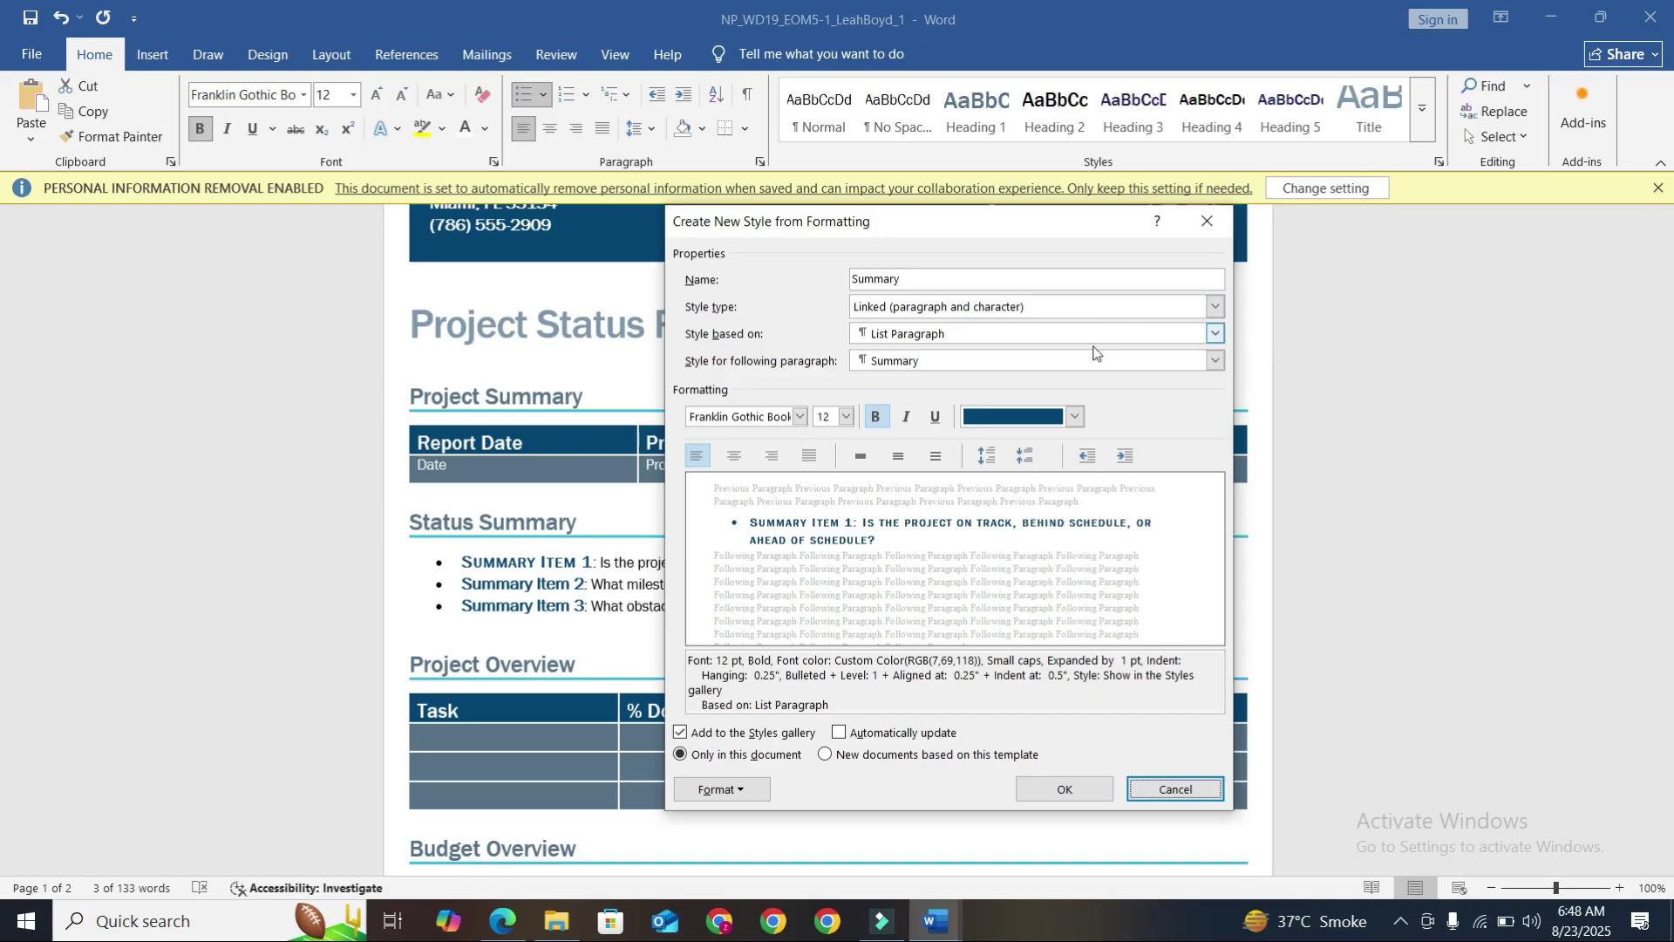
click(1215, 307)
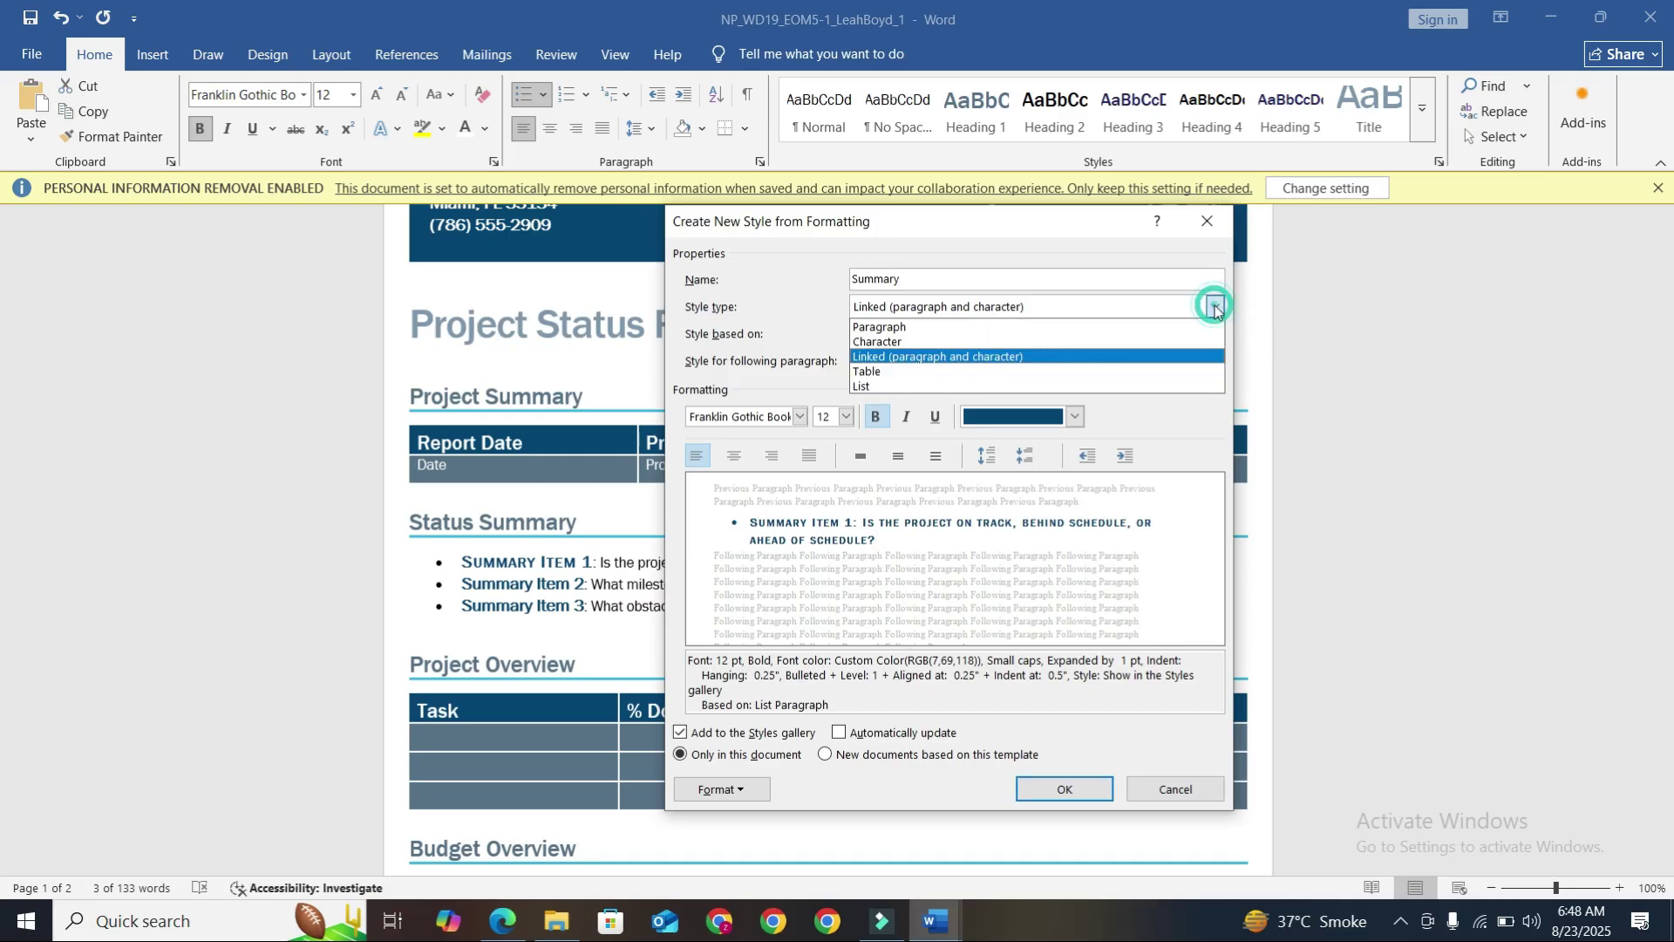
click(901, 343)
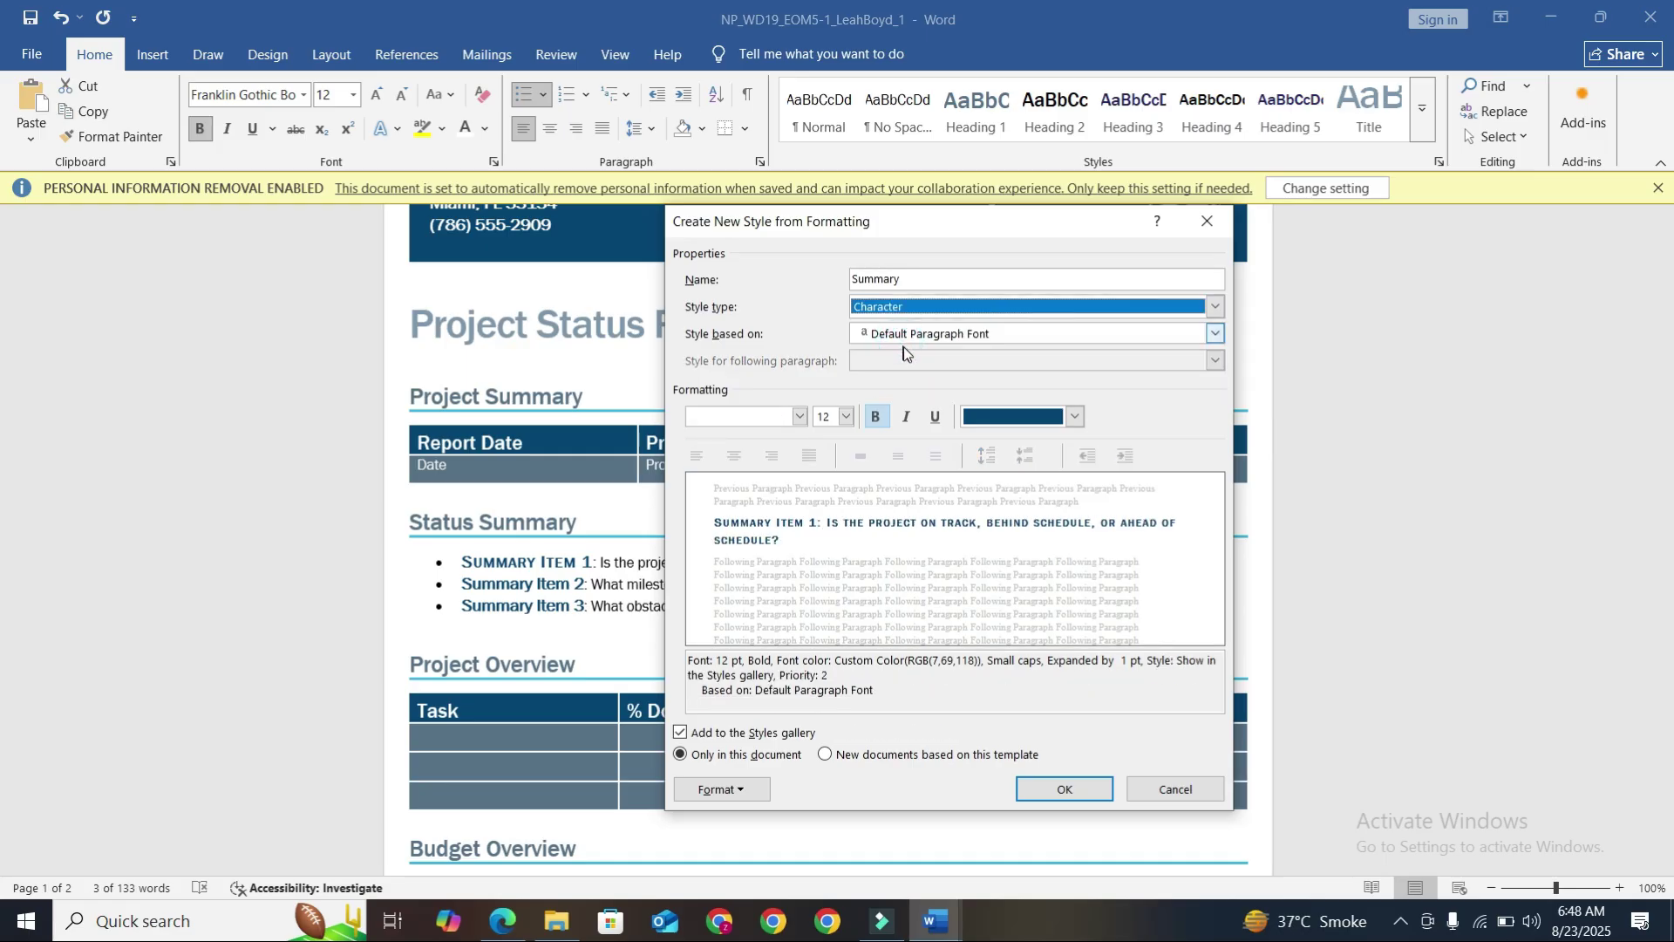
click(1079, 793)
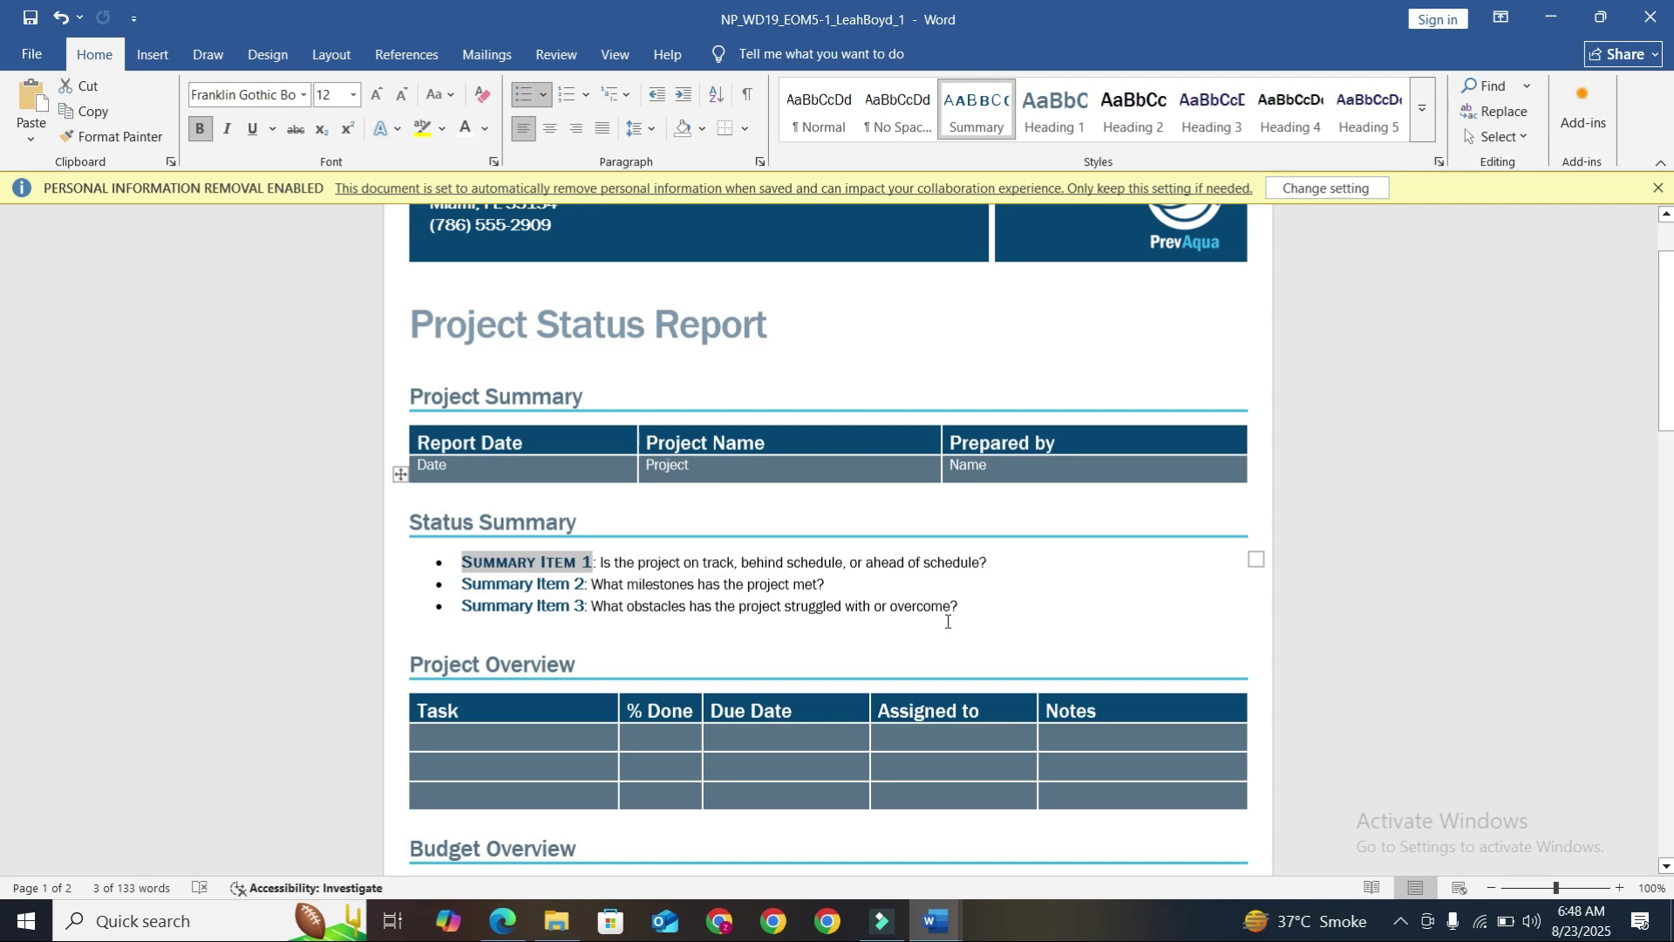
click(32, 19)
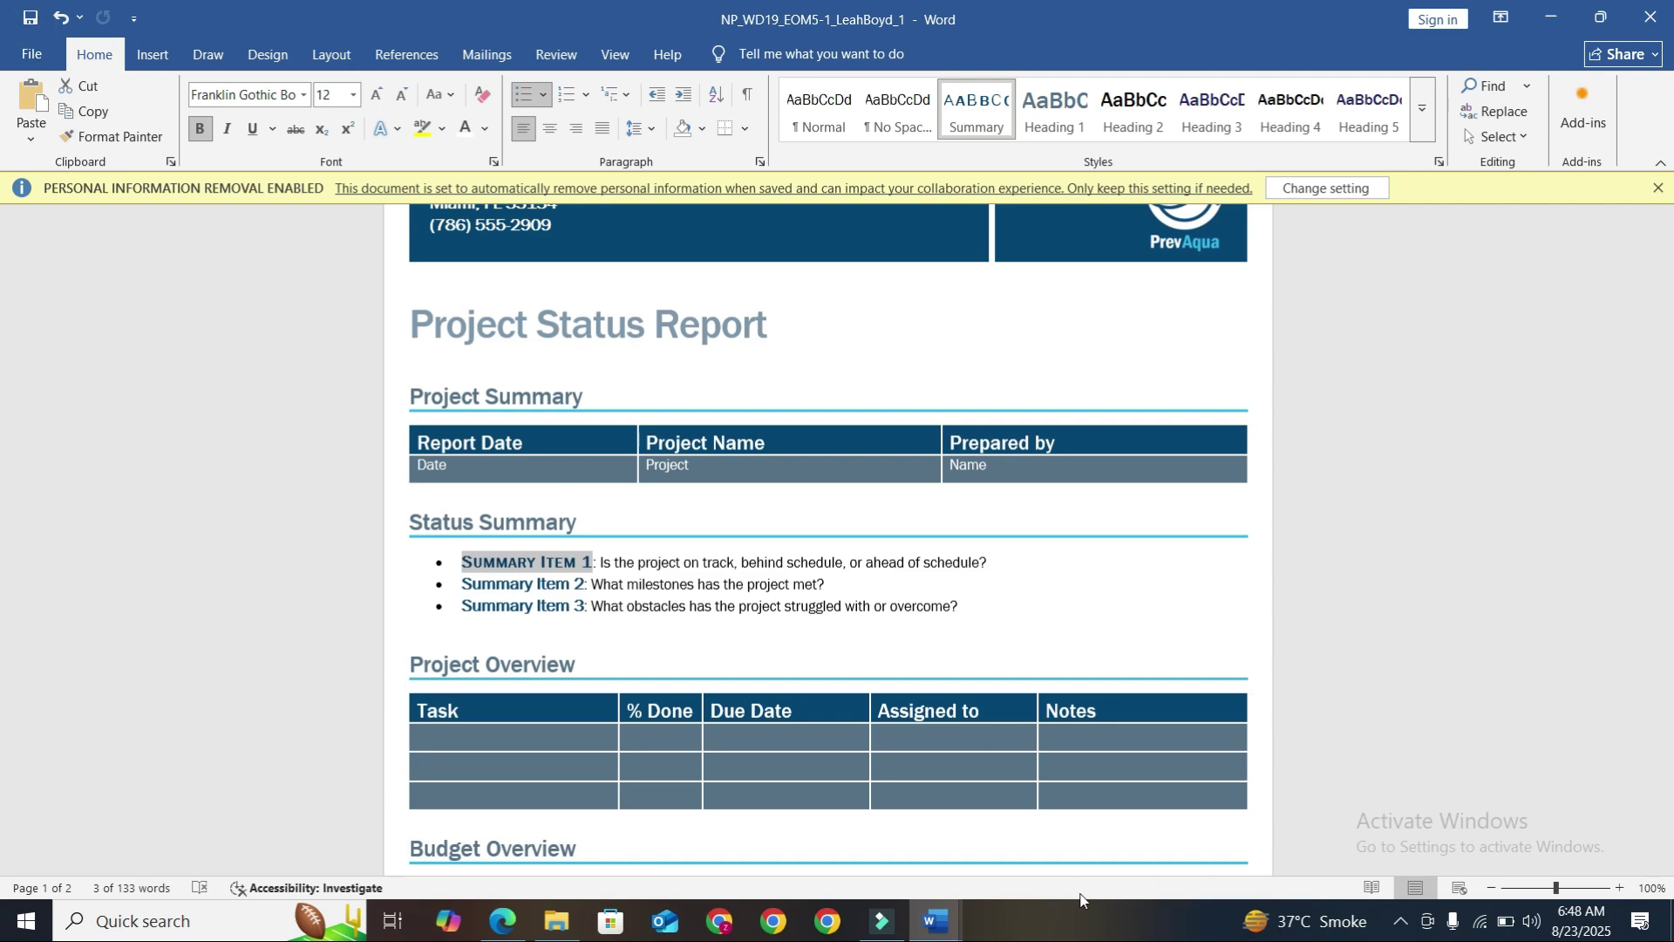
In the instructions document, remove the highlight from project step 3 and highlight project step 4 in yellow
mouse_move(936, 921)
click(774, 834)
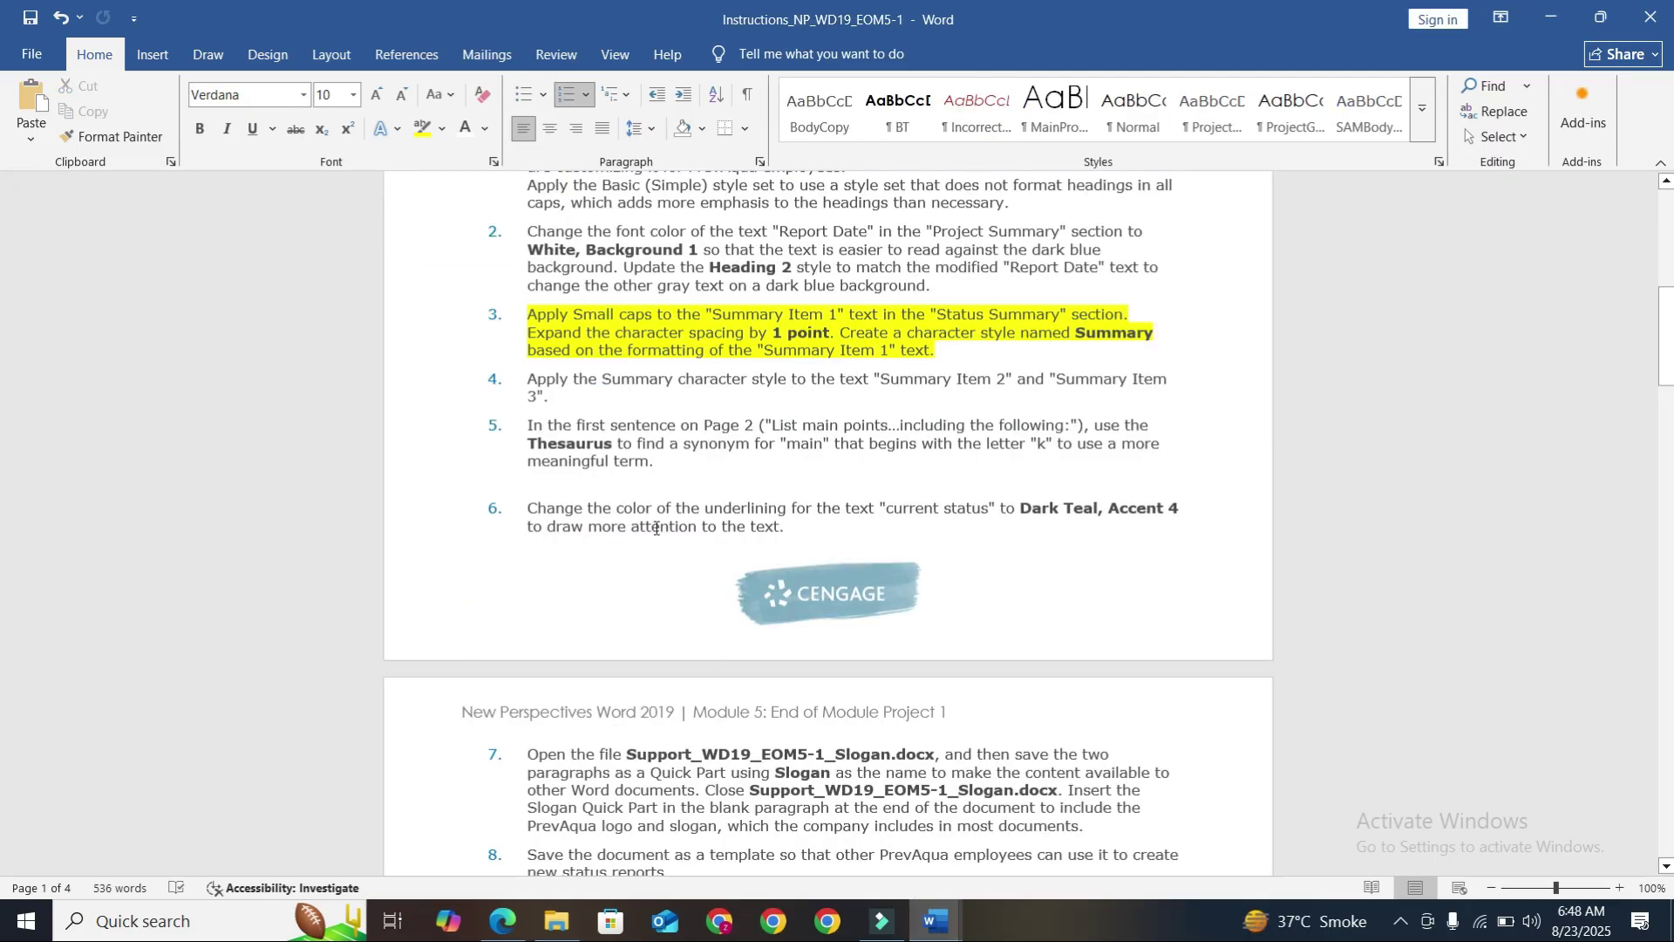
scroll(629, 470, down, 1)
drag(524, 261, 928, 291)
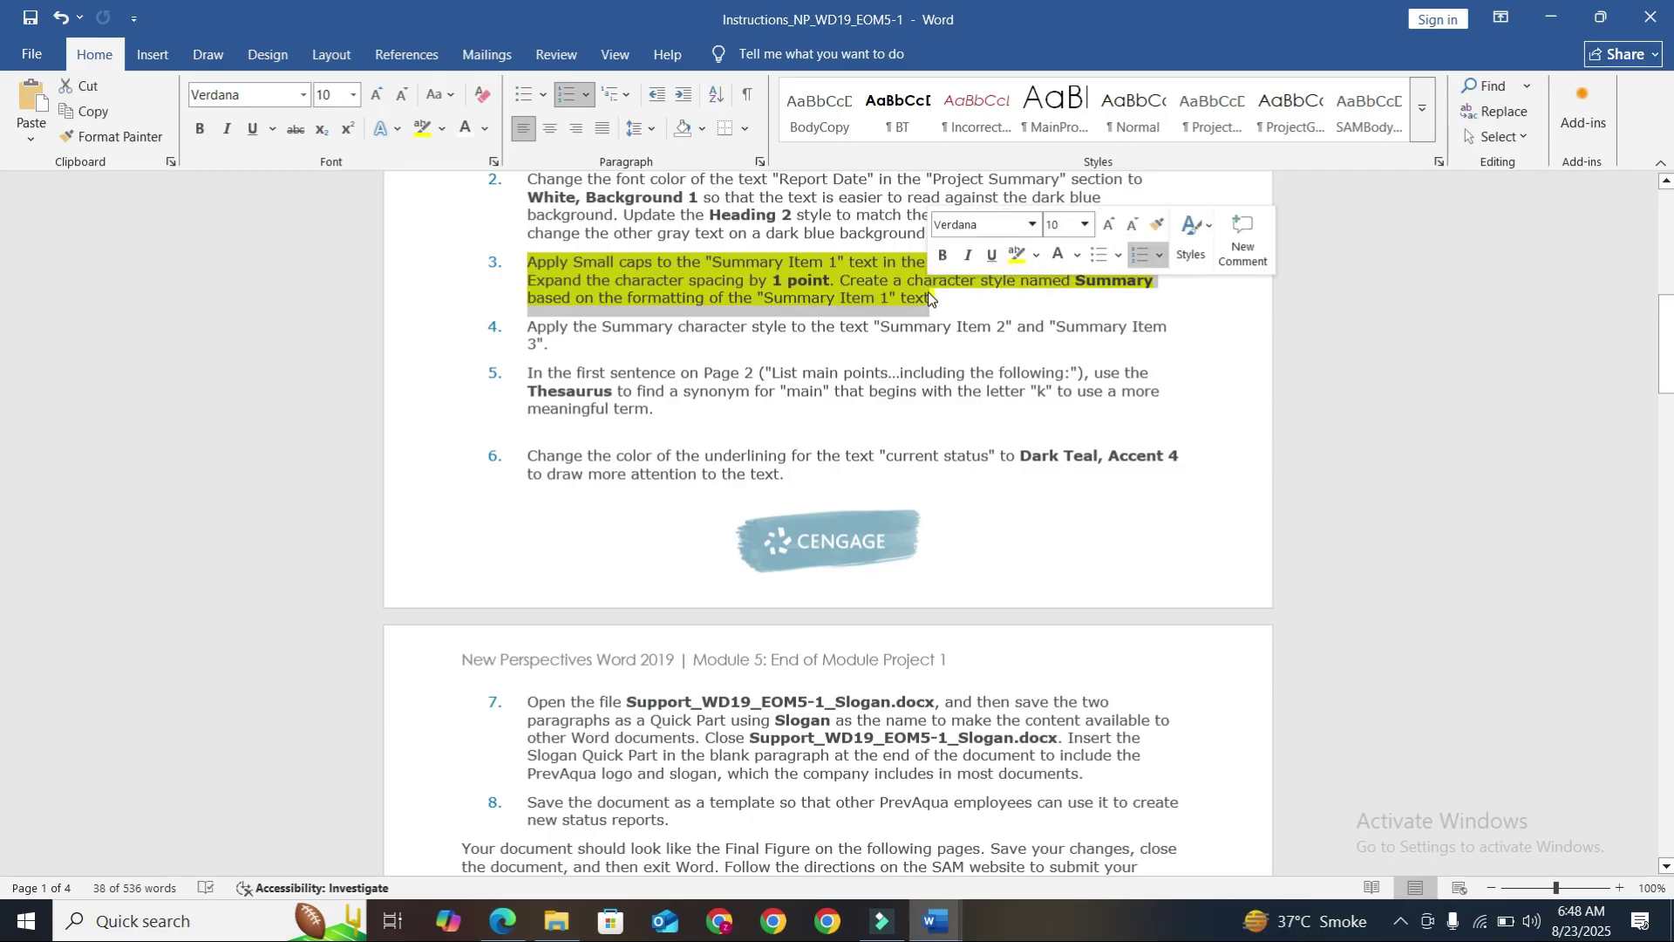
click(1017, 255)
click(514, 331)
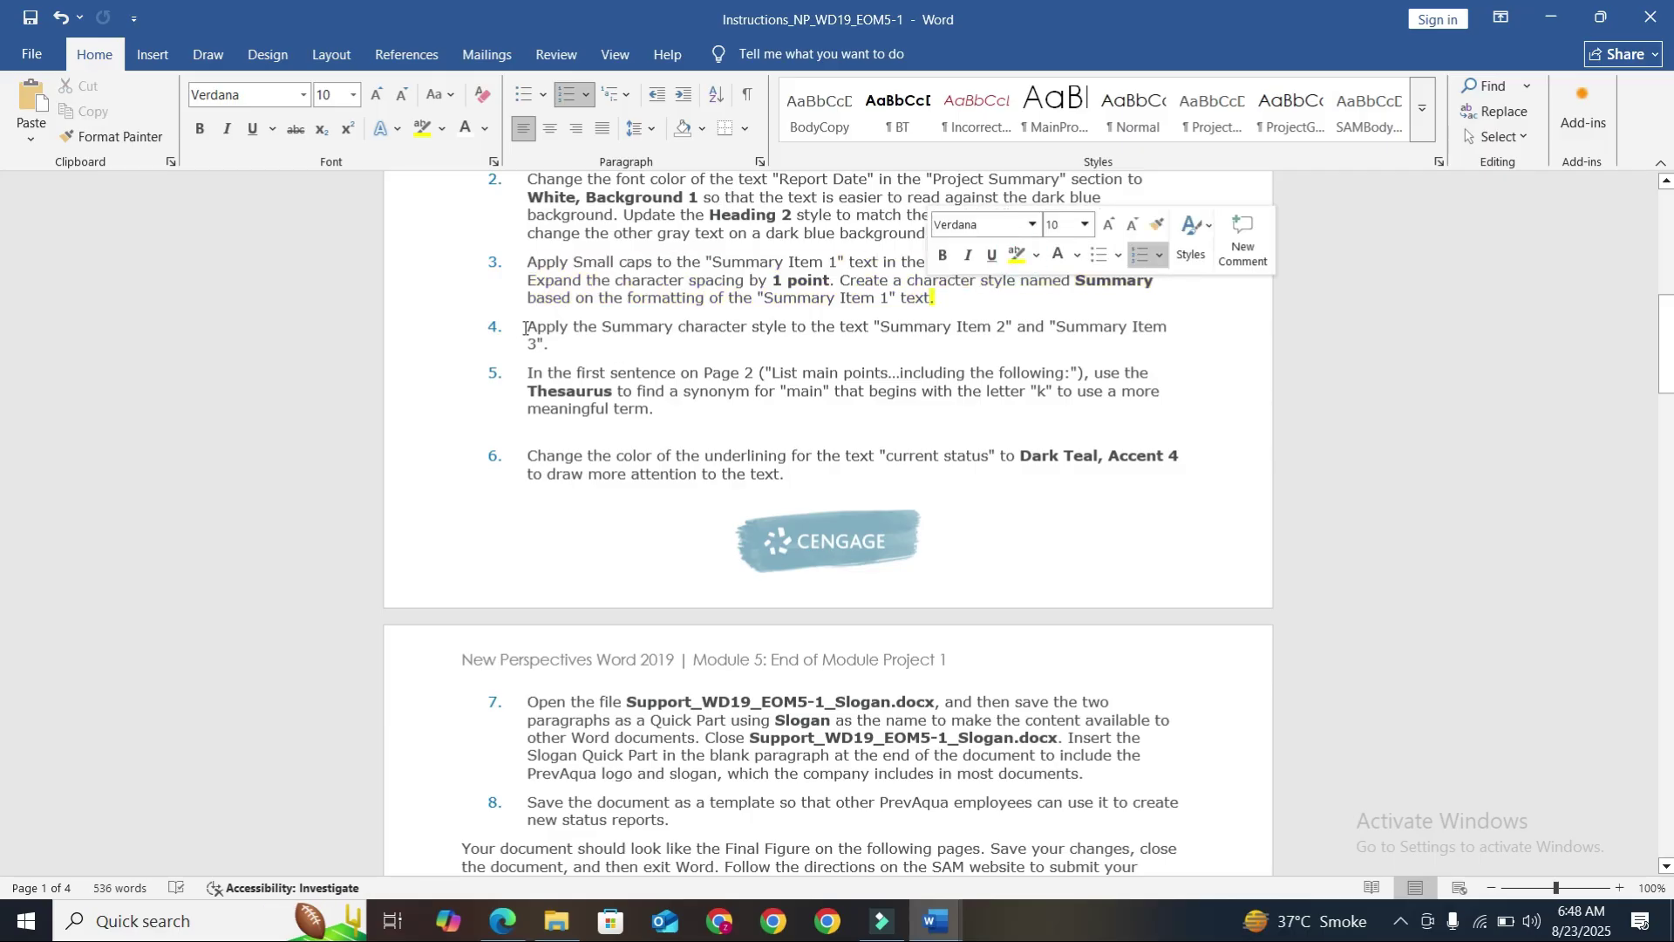
triple_click(578, 337)
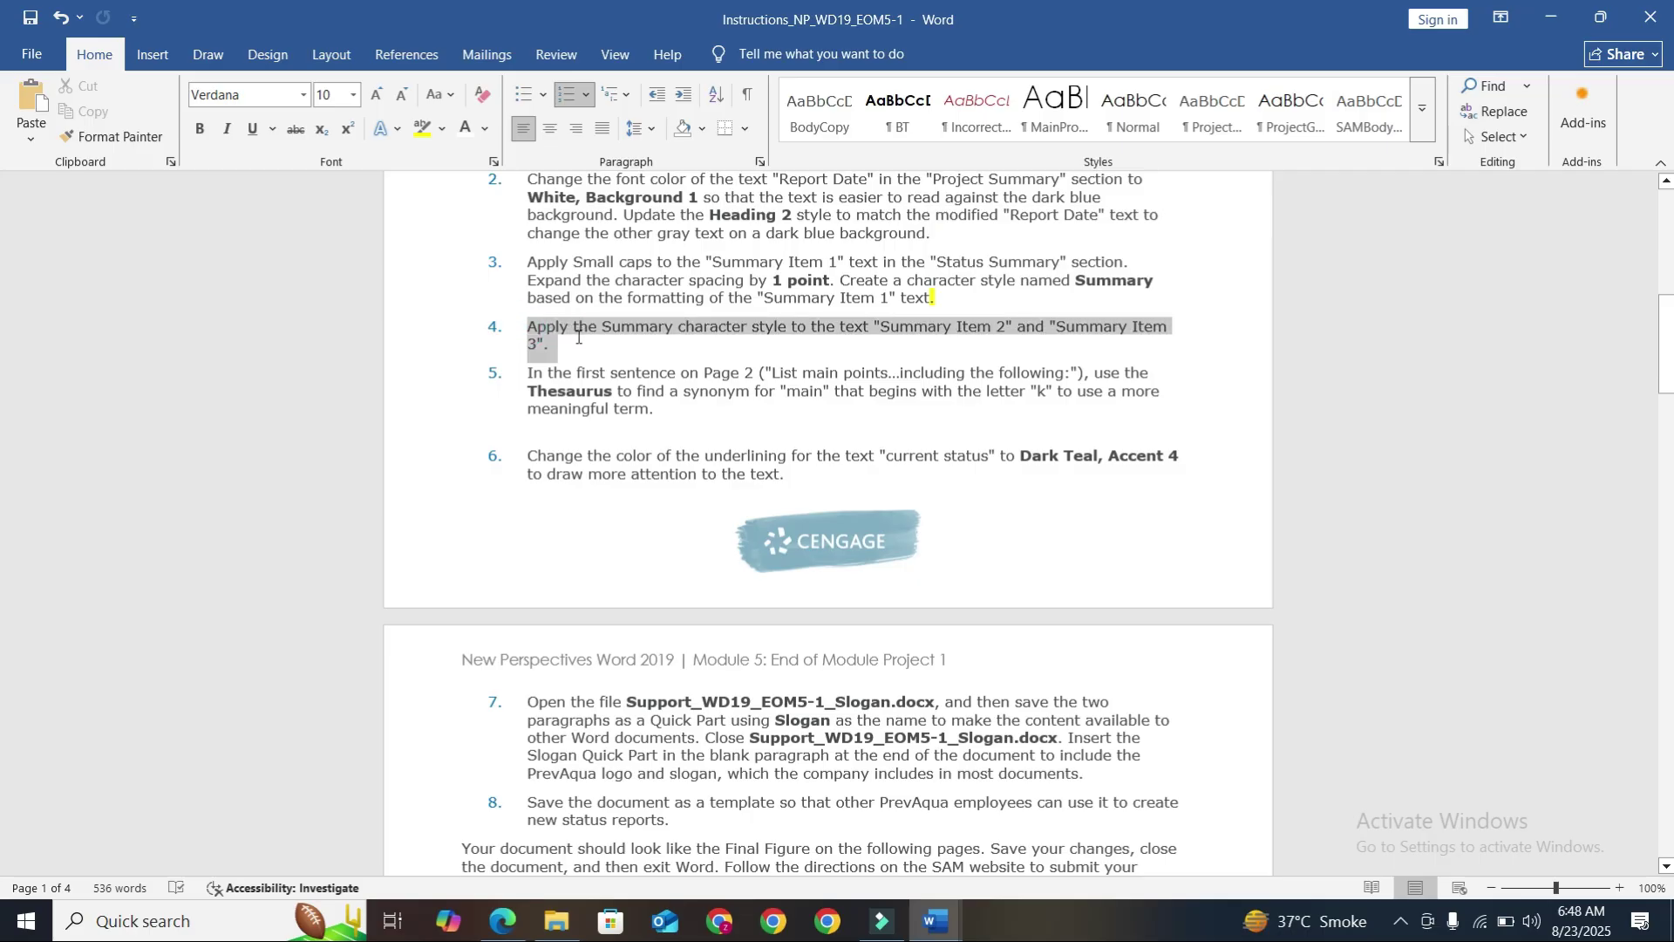
click(667, 301)
scroll(598, 249, down, 2)
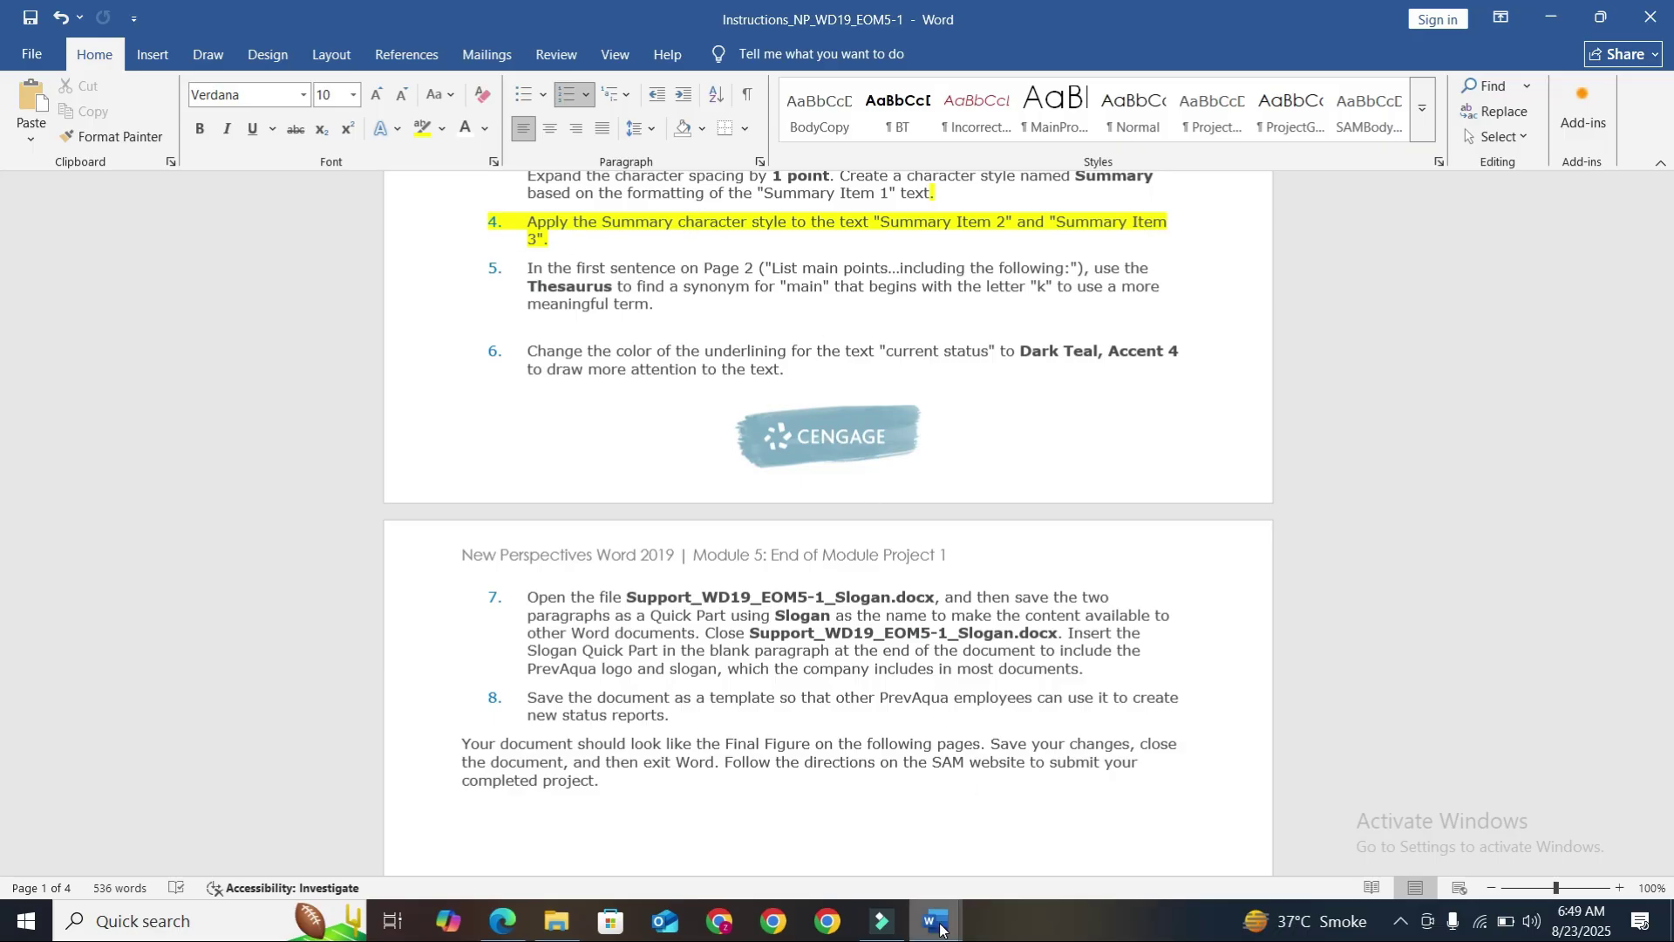
In the status report, apply the Summary character style to the "Summary Item 2" and "Summary Item 3" texts
click(1046, 820)
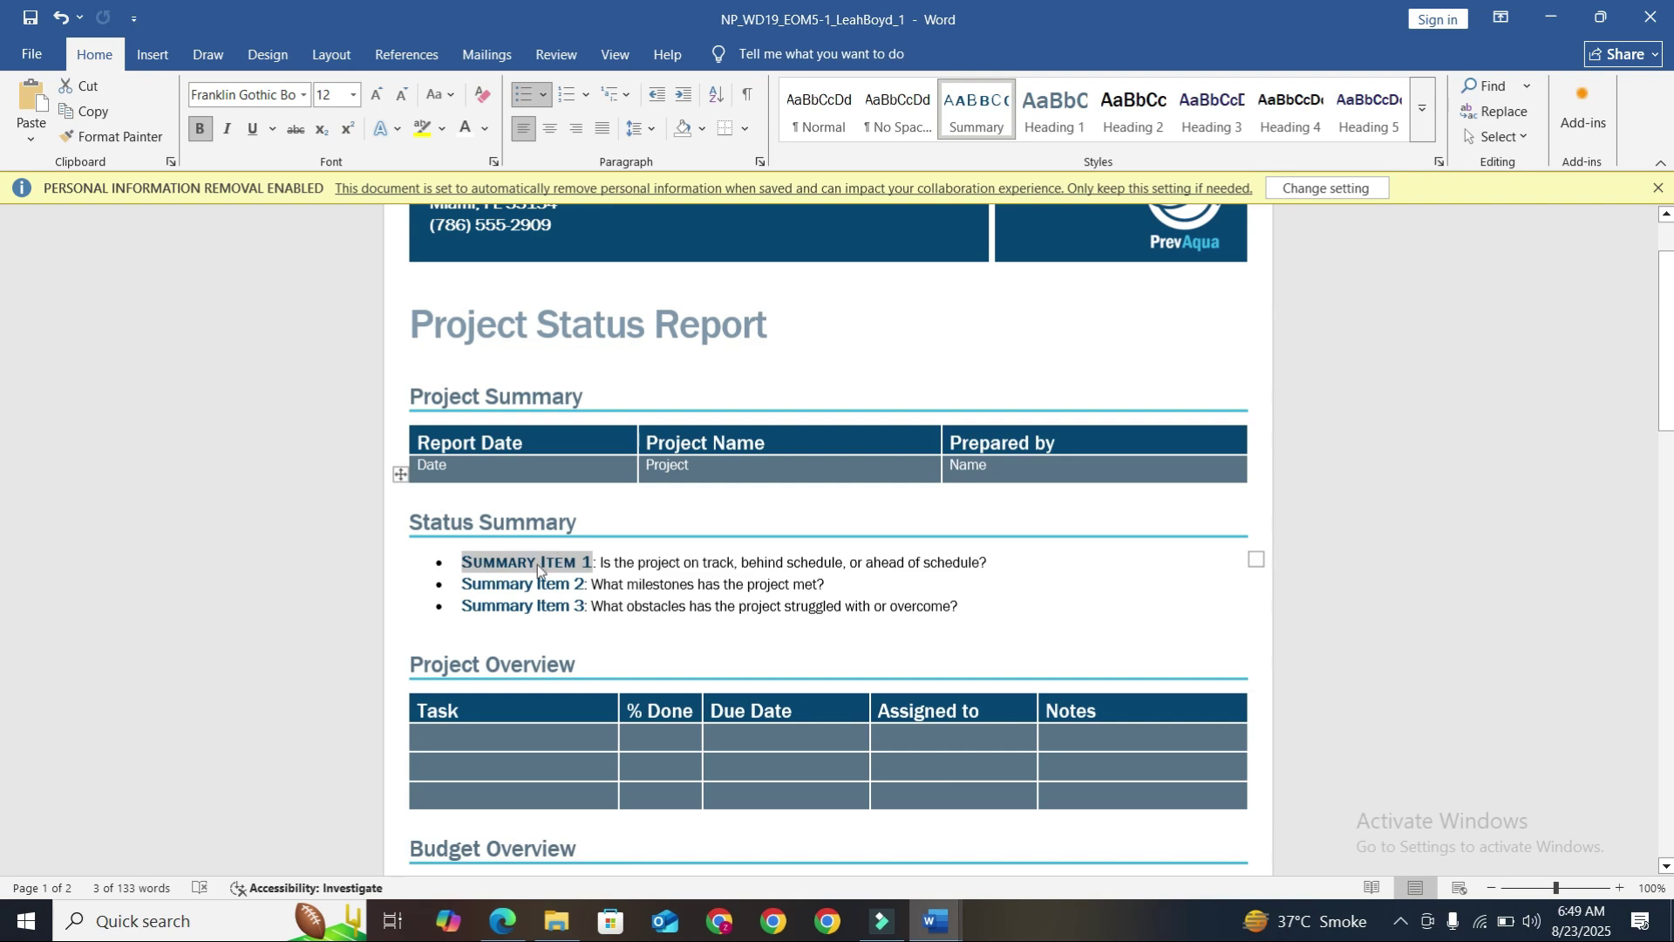
drag(460, 584, 586, 579)
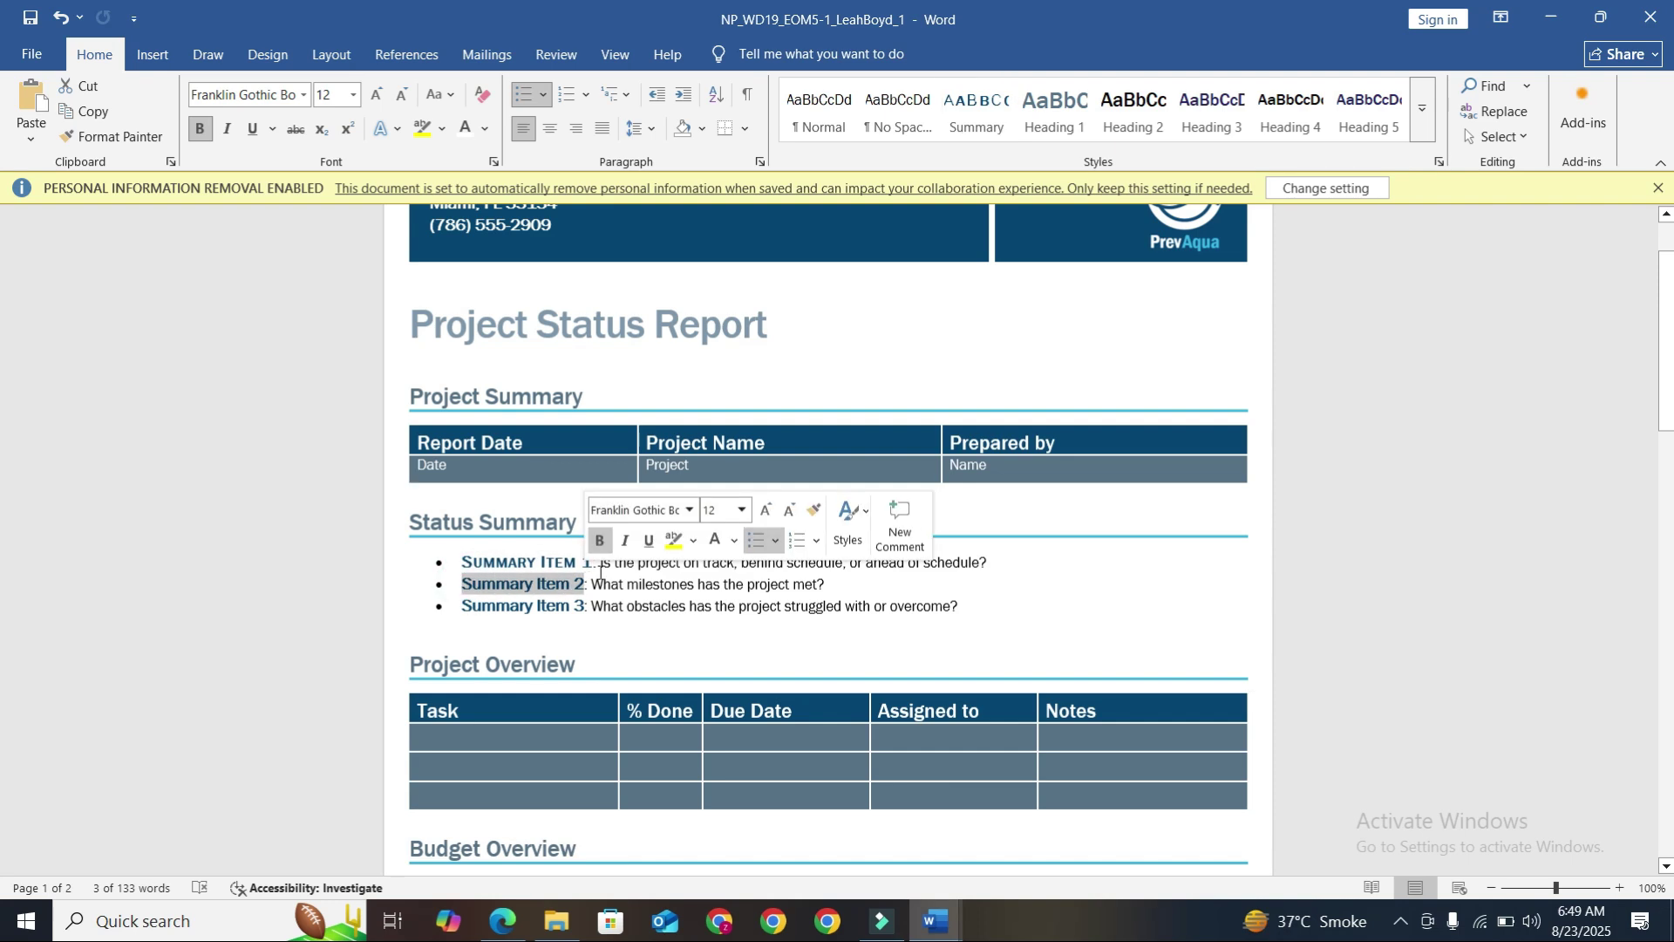
click(964, 118)
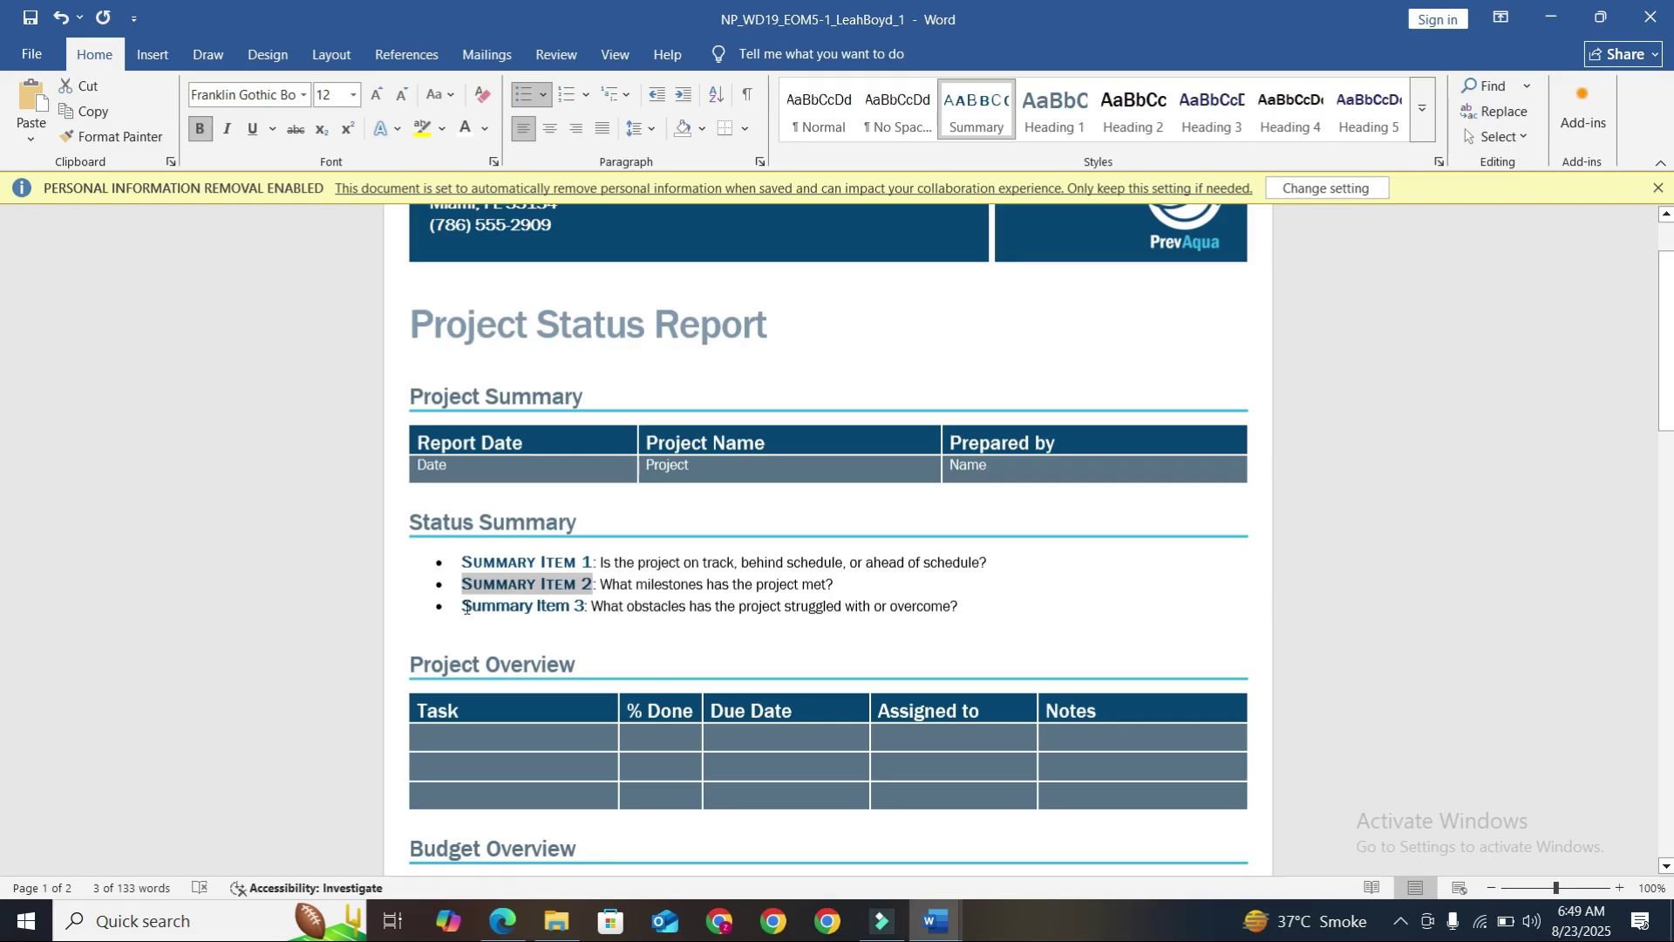
drag(465, 608, 584, 603)
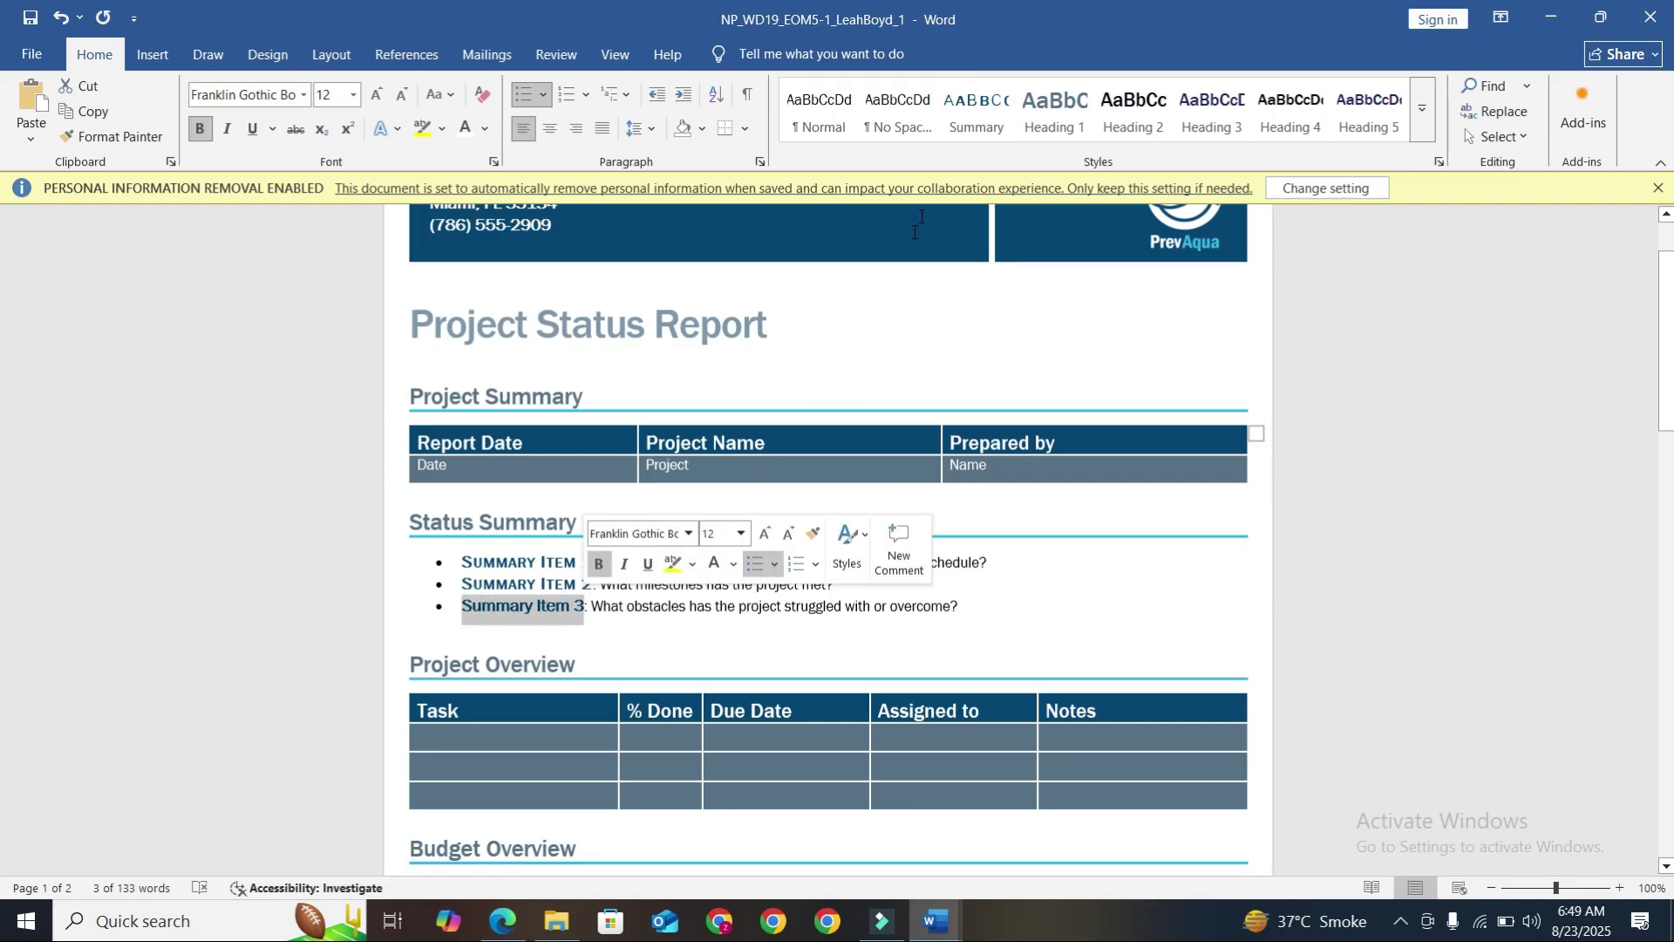
click(973, 108)
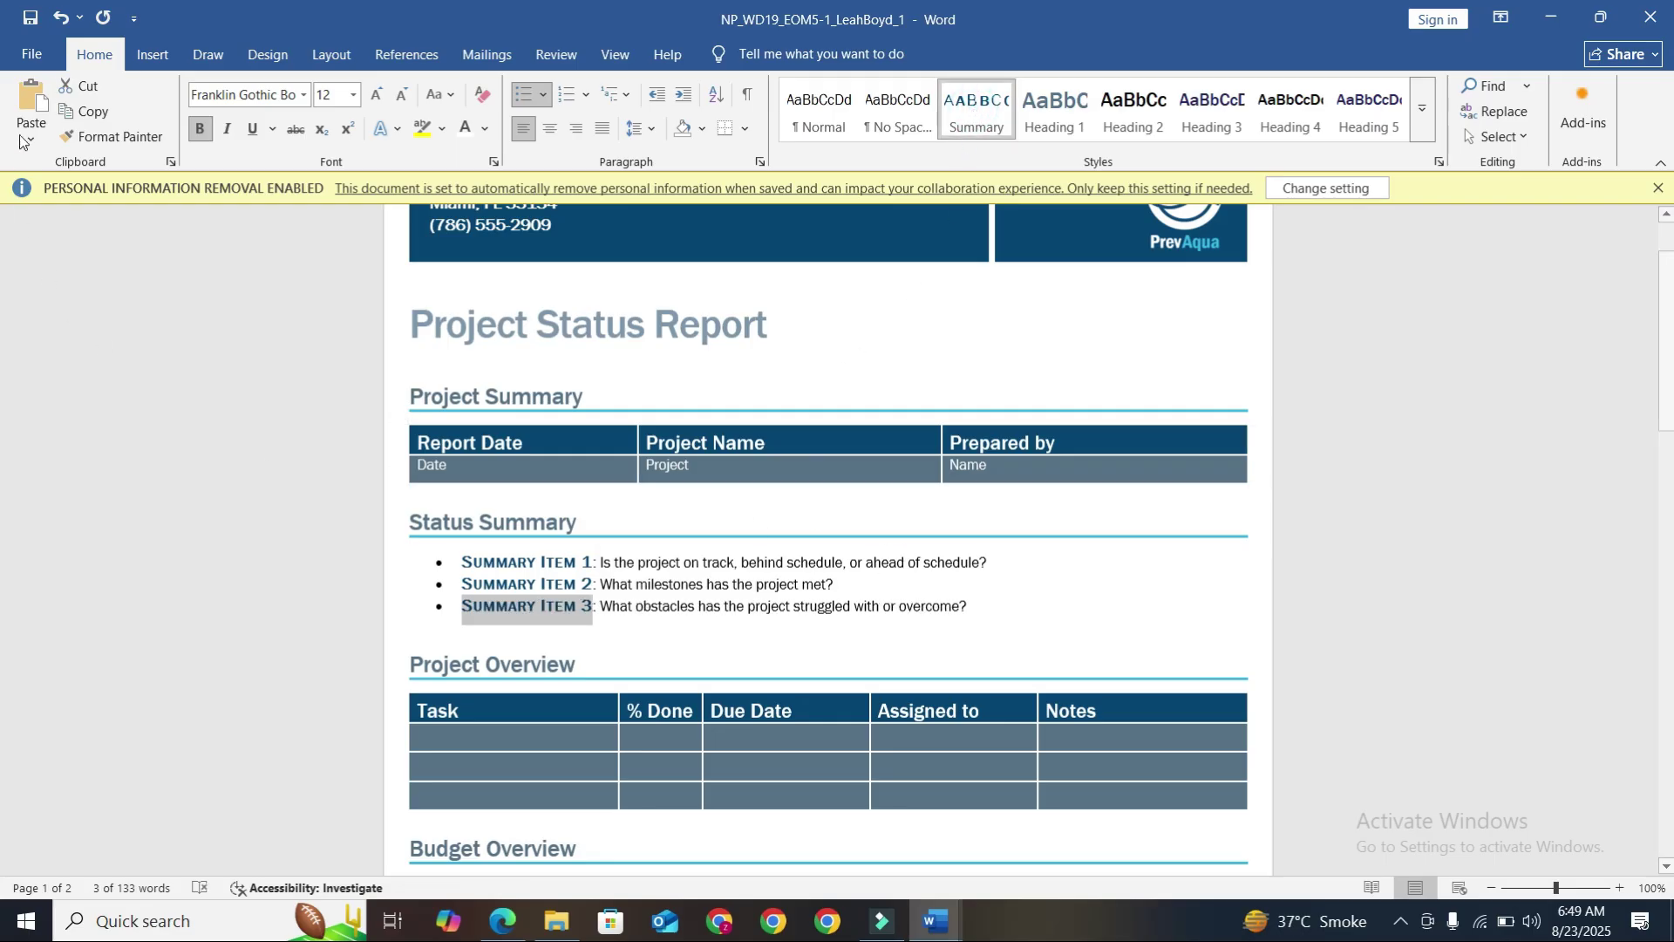
scroll(572, 442, down, 1)
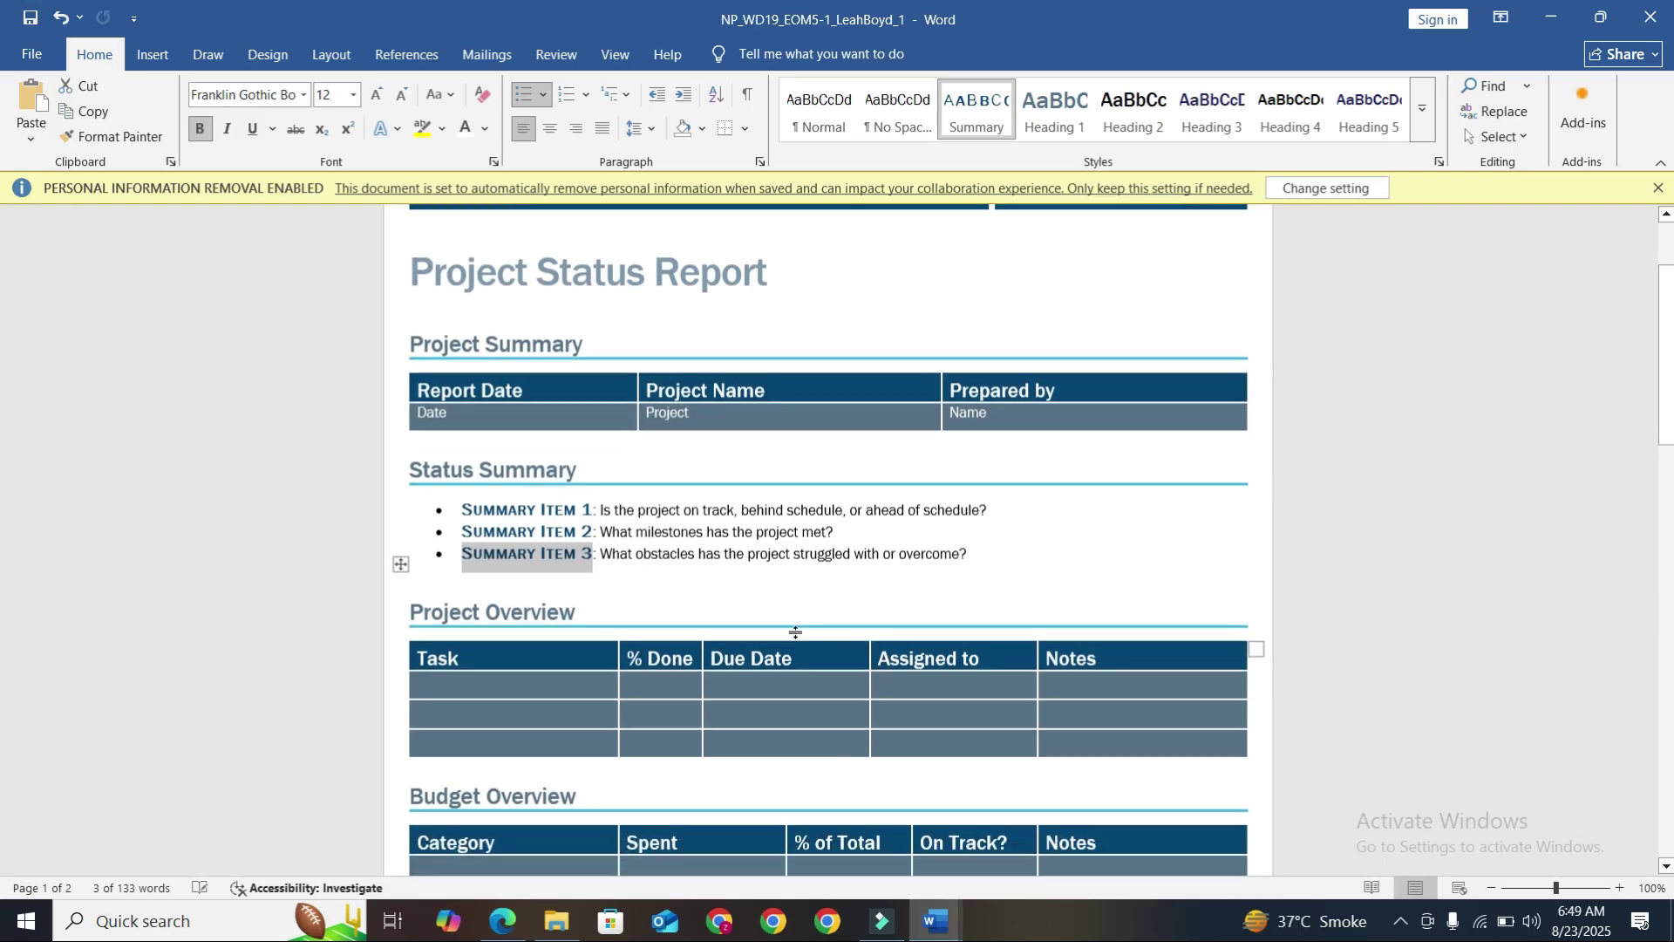
In the instructions document, remove the highlight from project step 4 and highlight project step 5 in yellow
mouse_move(939, 927)
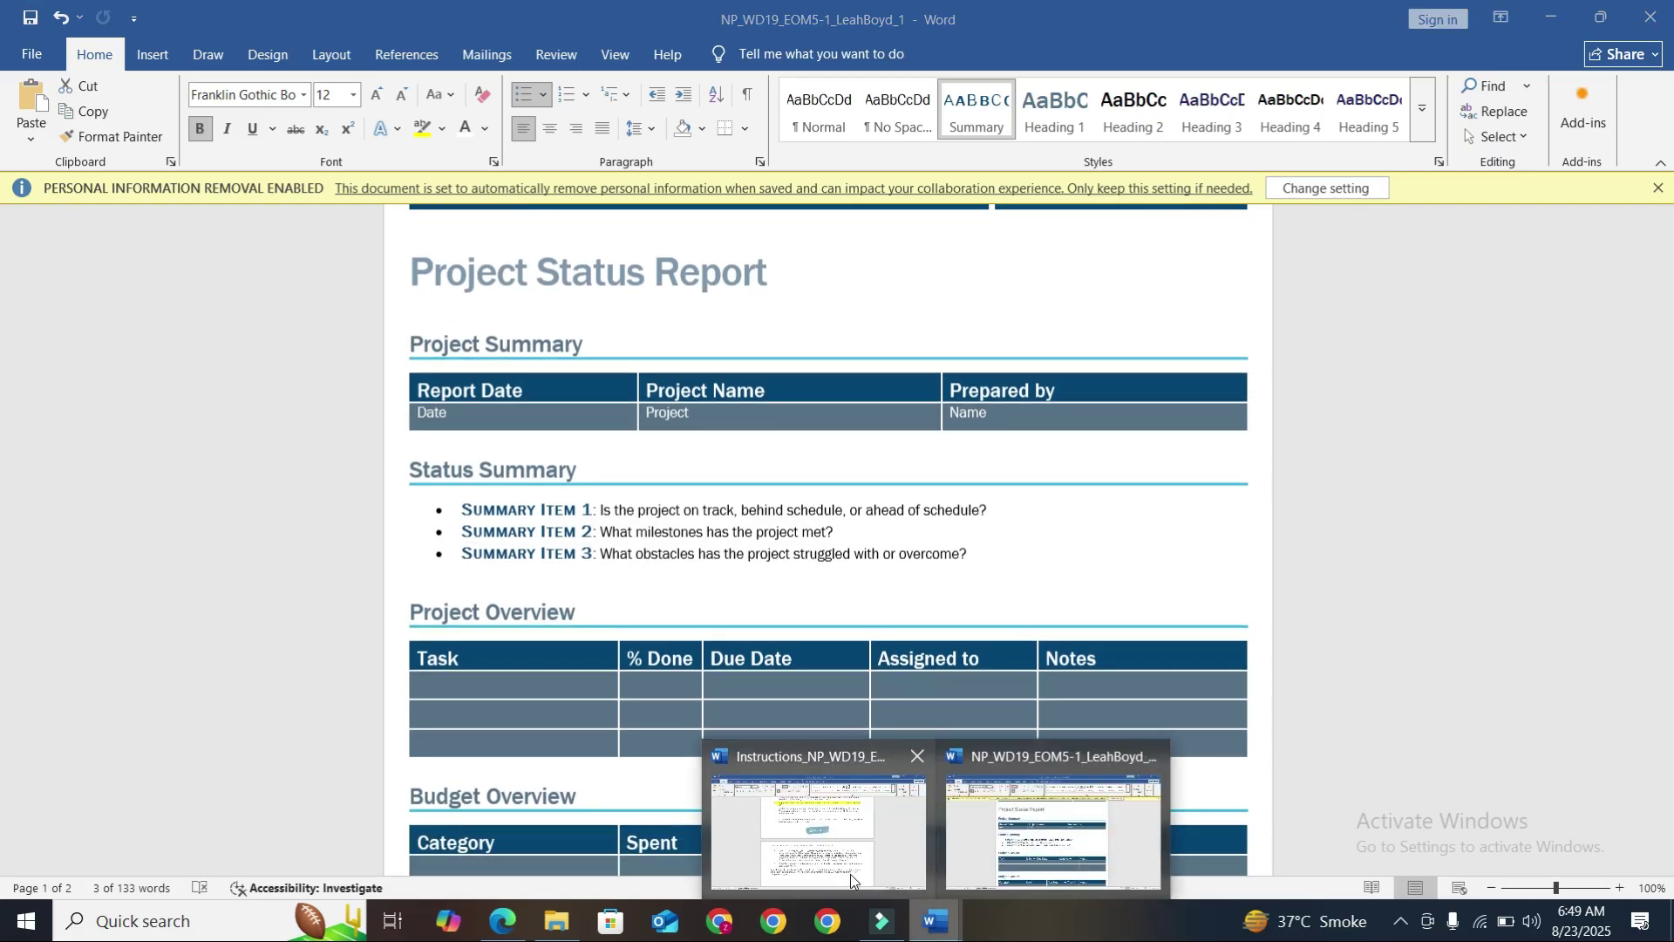
click(833, 863)
scroll(766, 631, down, 1)
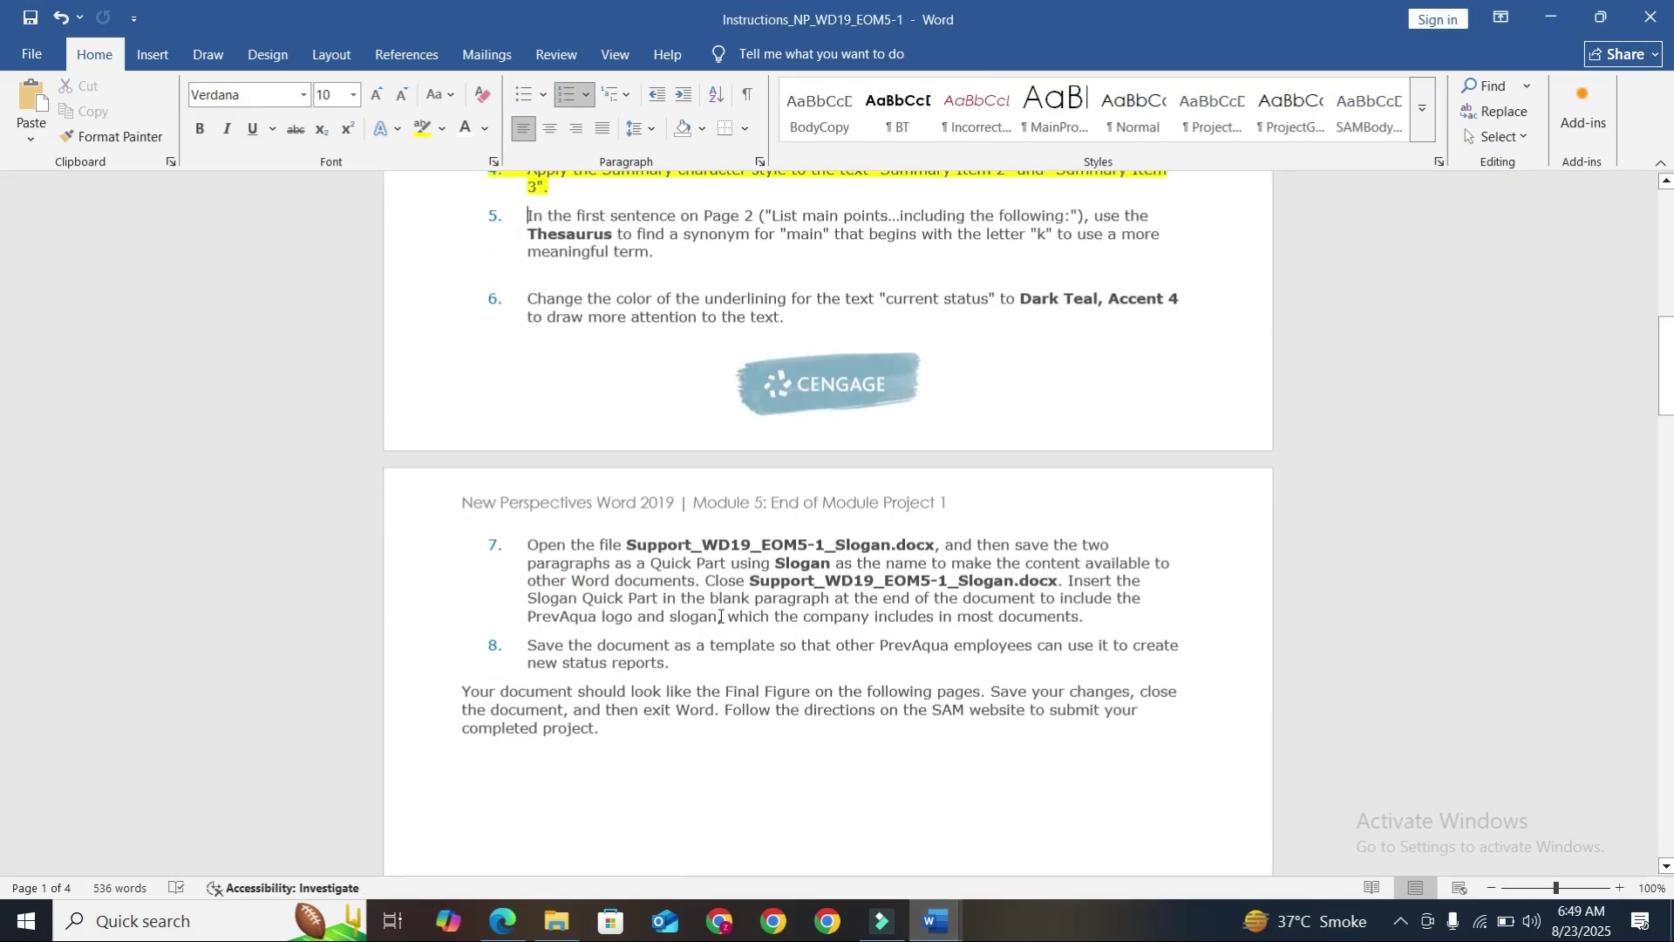
scroll(558, 275, up, 1)
scroll(539, 252, up, 1)
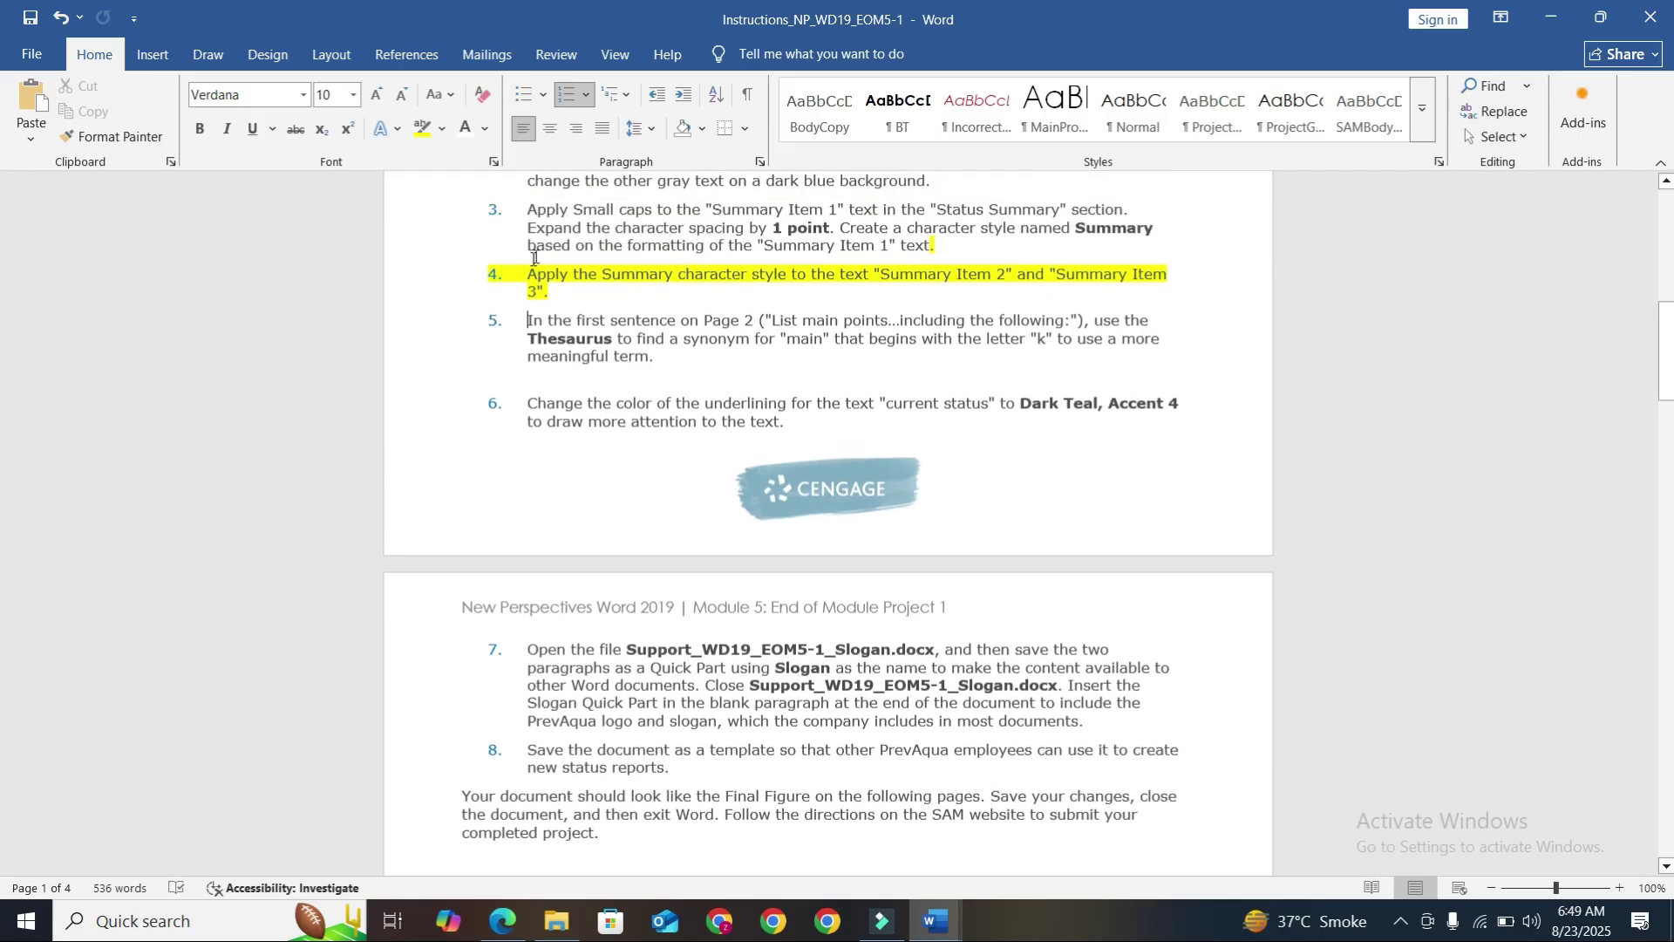
click(526, 274)
drag(526, 274, 606, 294)
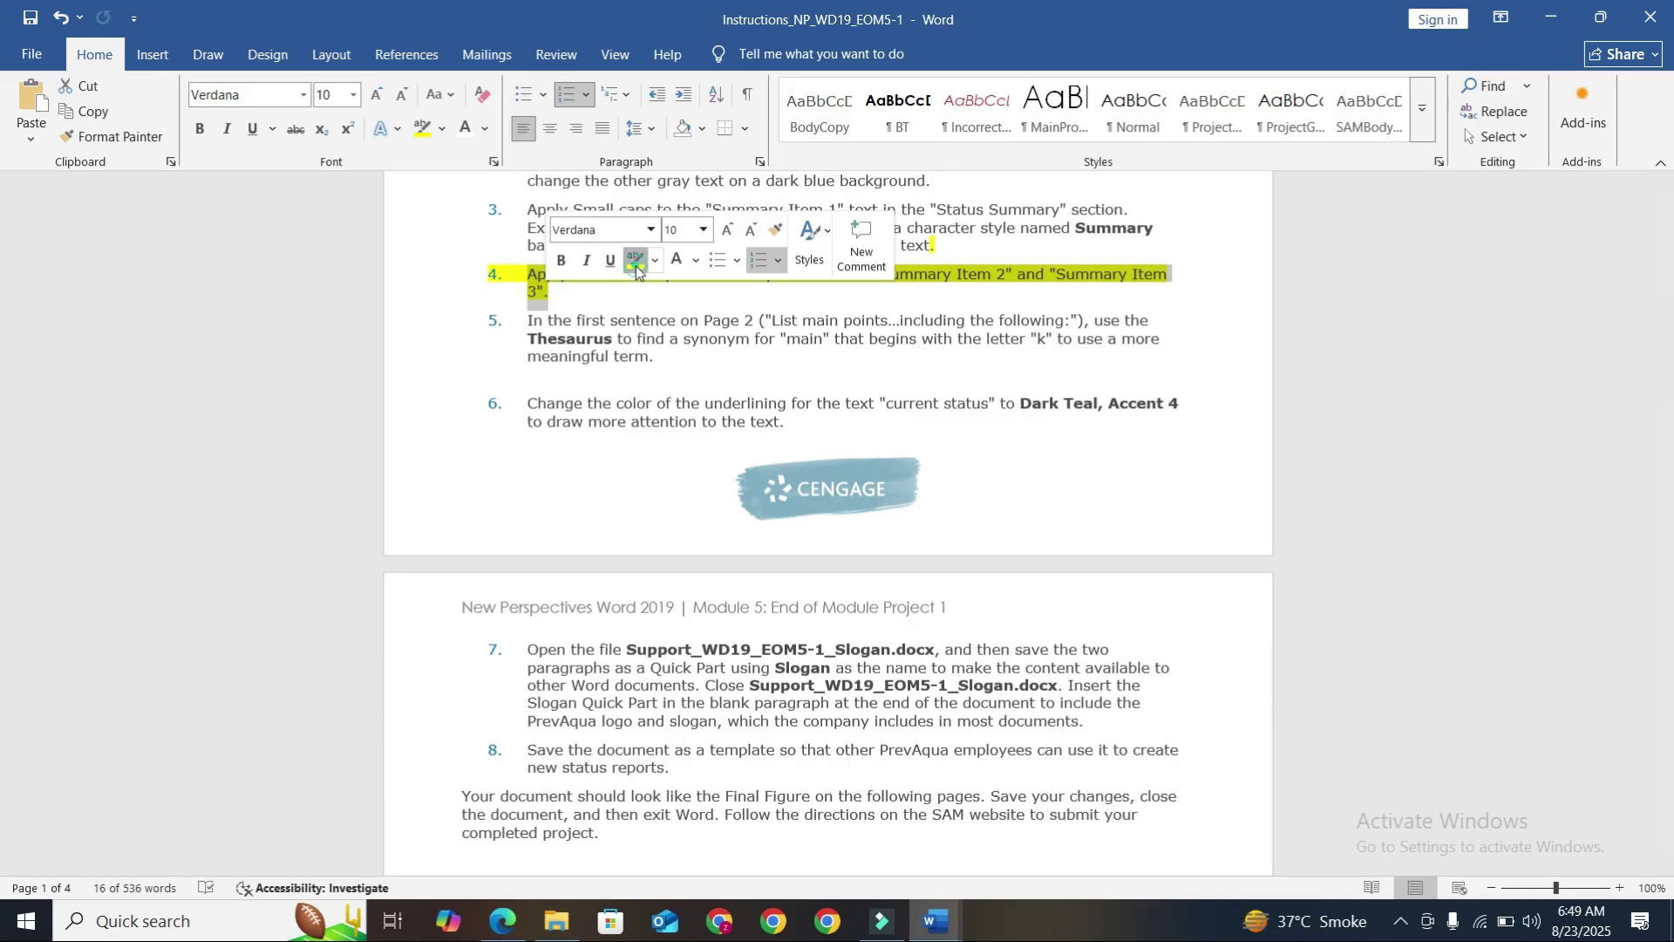
click(635, 259)
drag(523, 327, 647, 355)
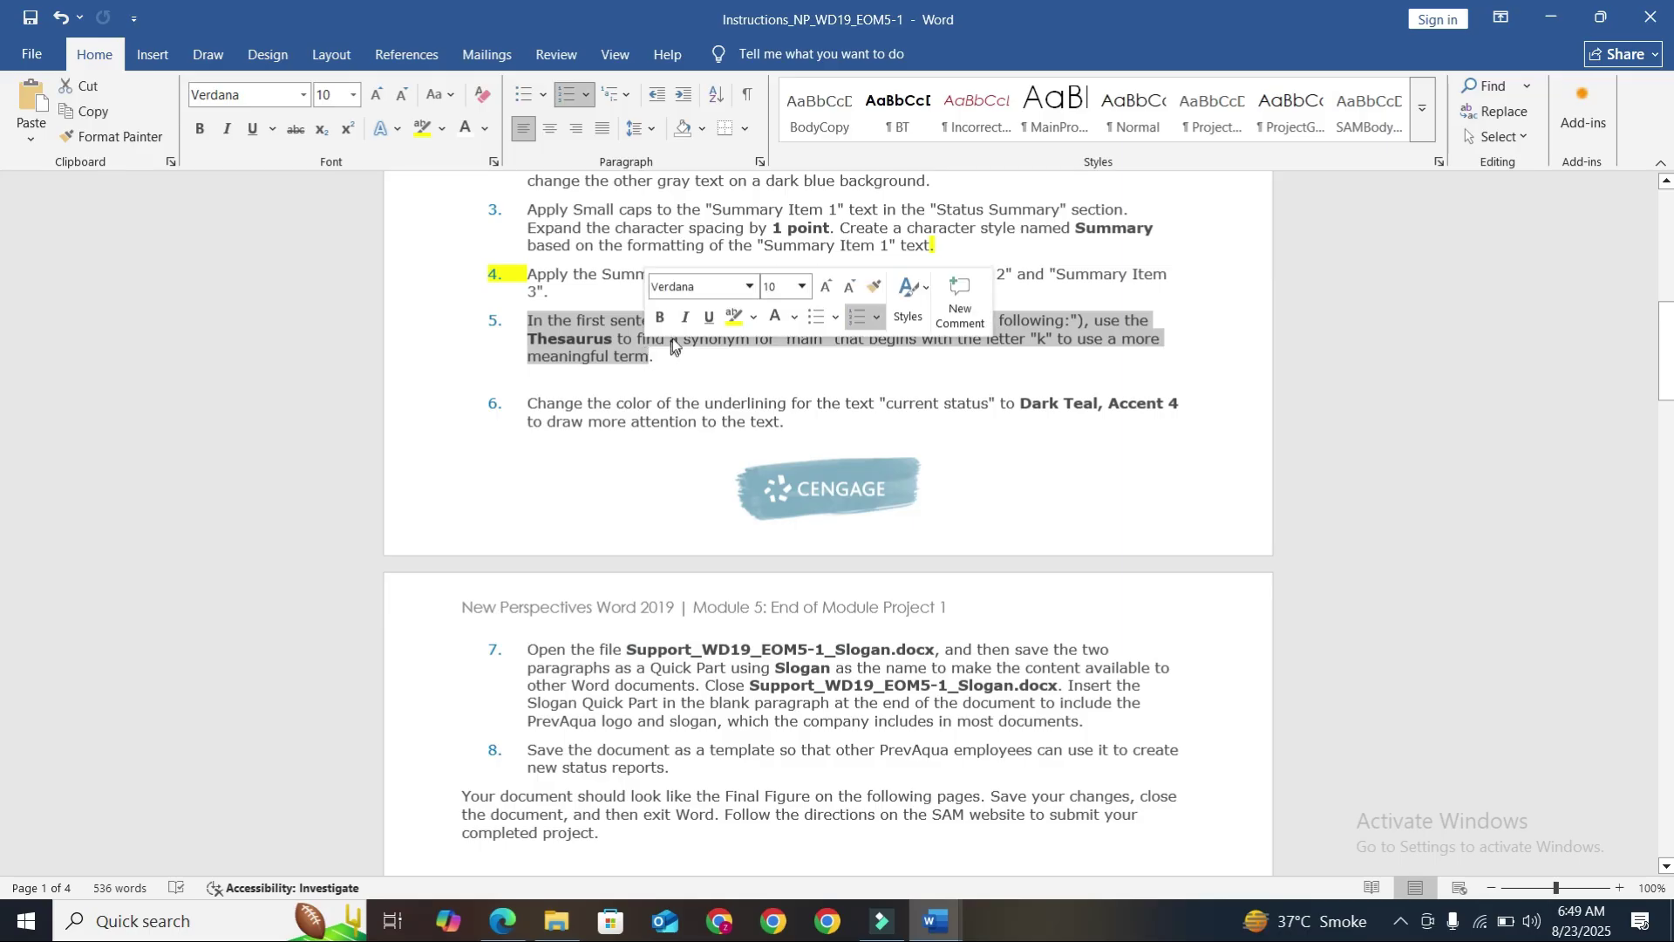
click(735, 317)
click(665, 385)
scroll(663, 385, down, 2)
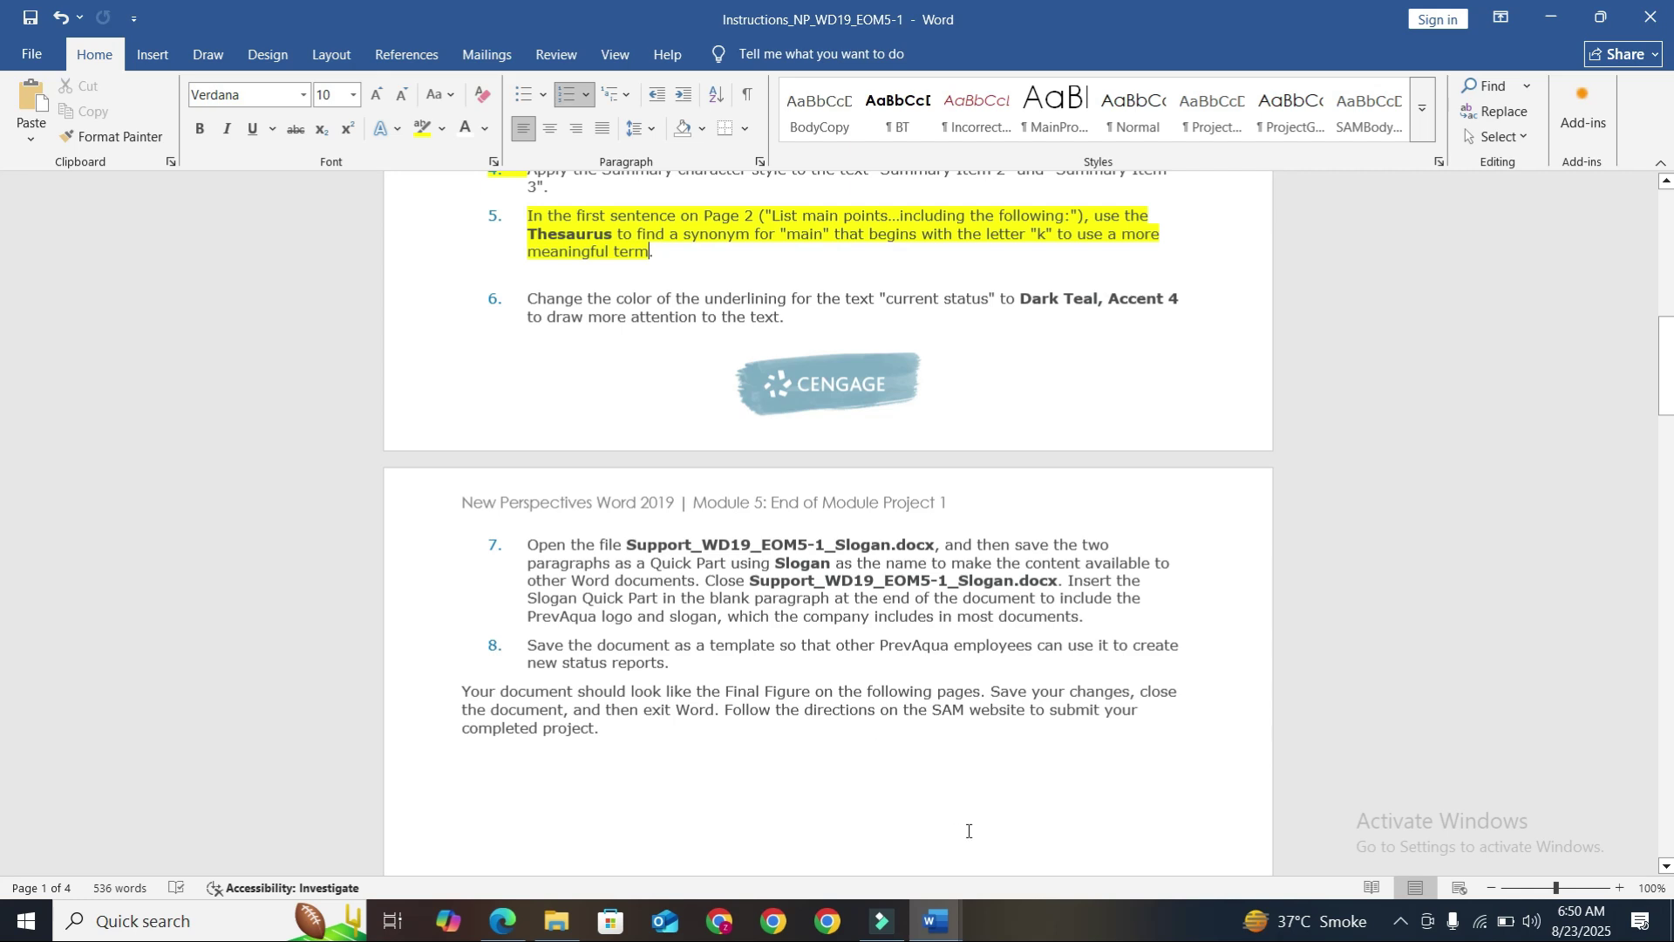
In the status report, replace "main" in the first sentence on page 2 with the synonym "key" and save the document
mouse_move(934, 921)
click(1059, 781)
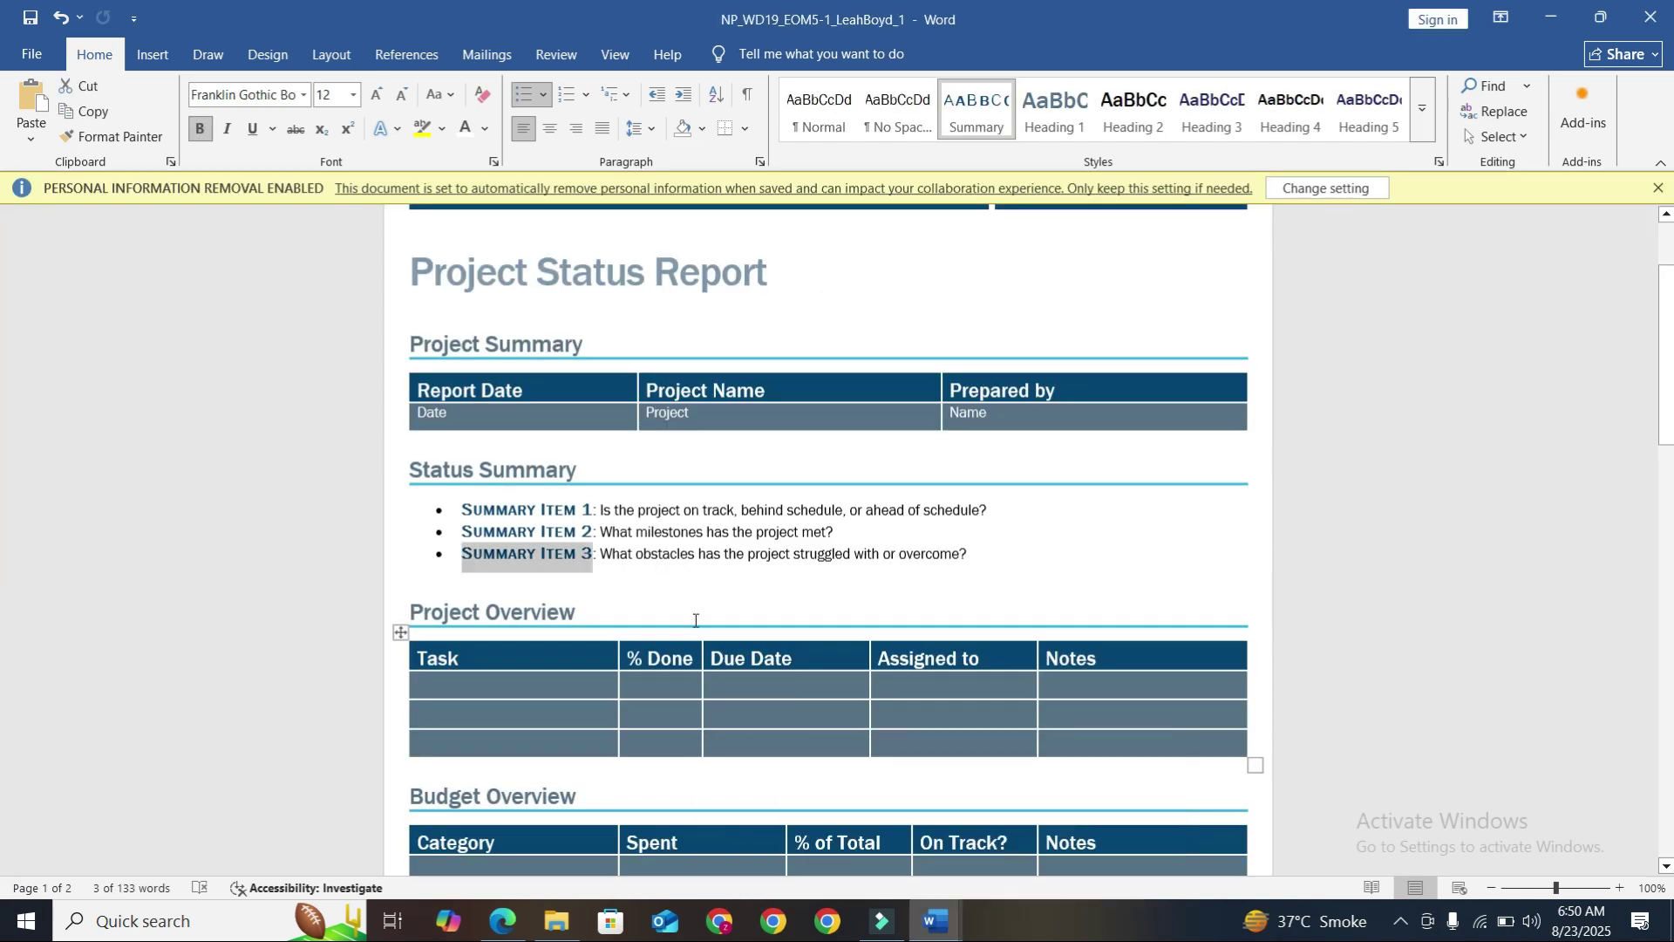
scroll(596, 660, down, 10)
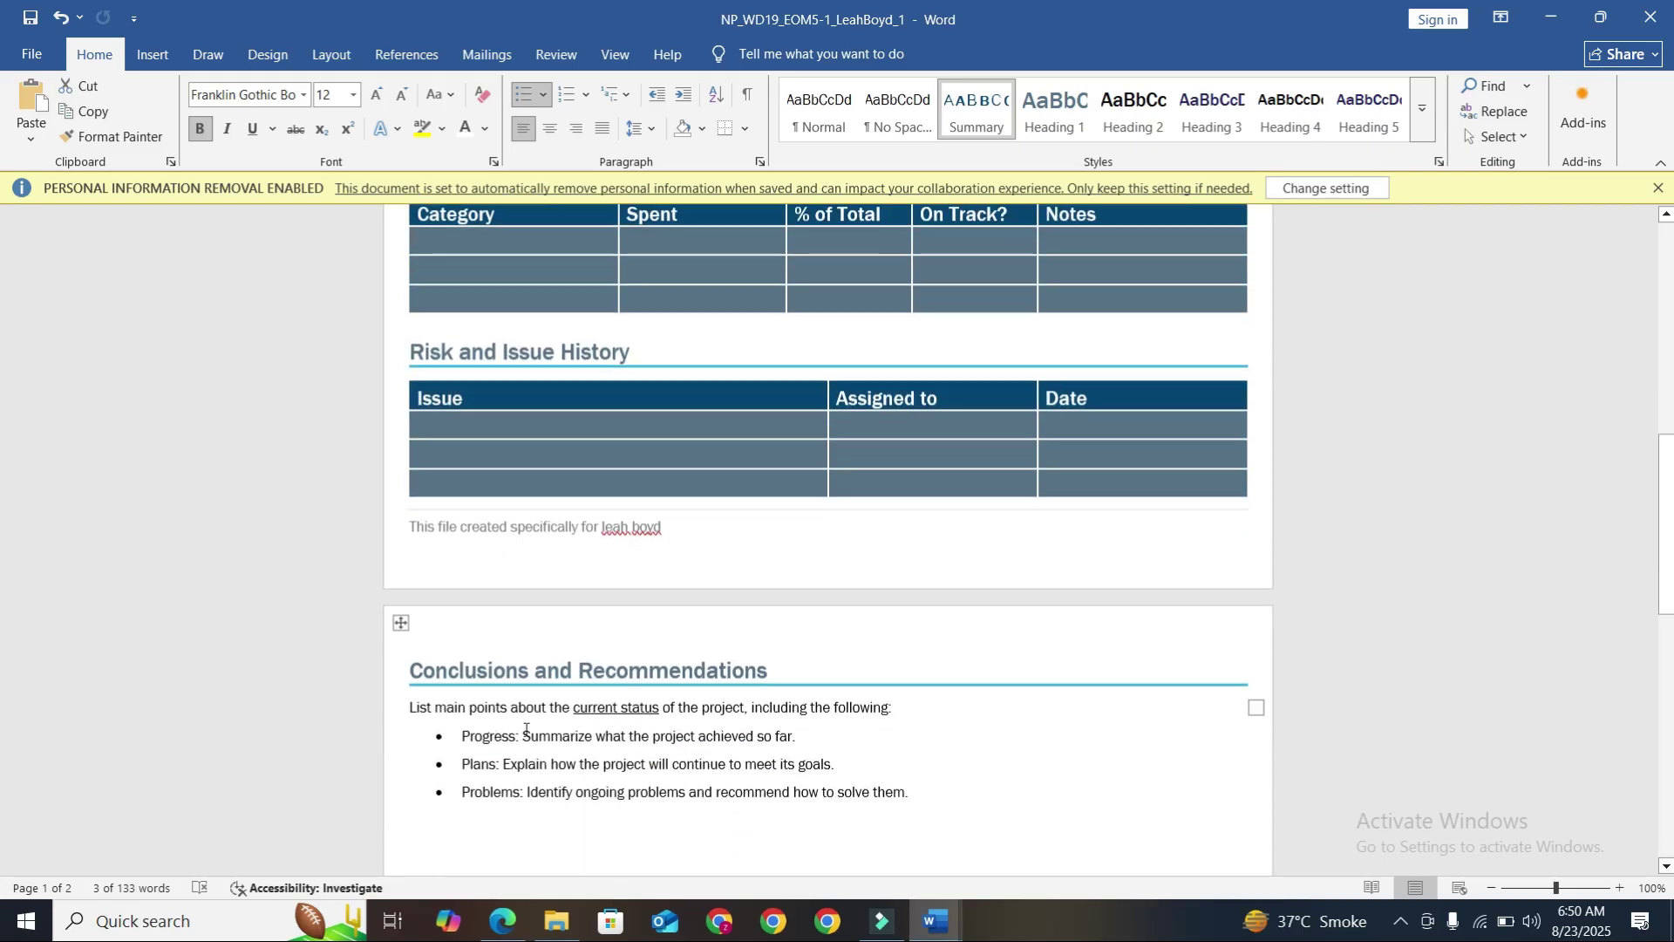
double_click(446, 714)
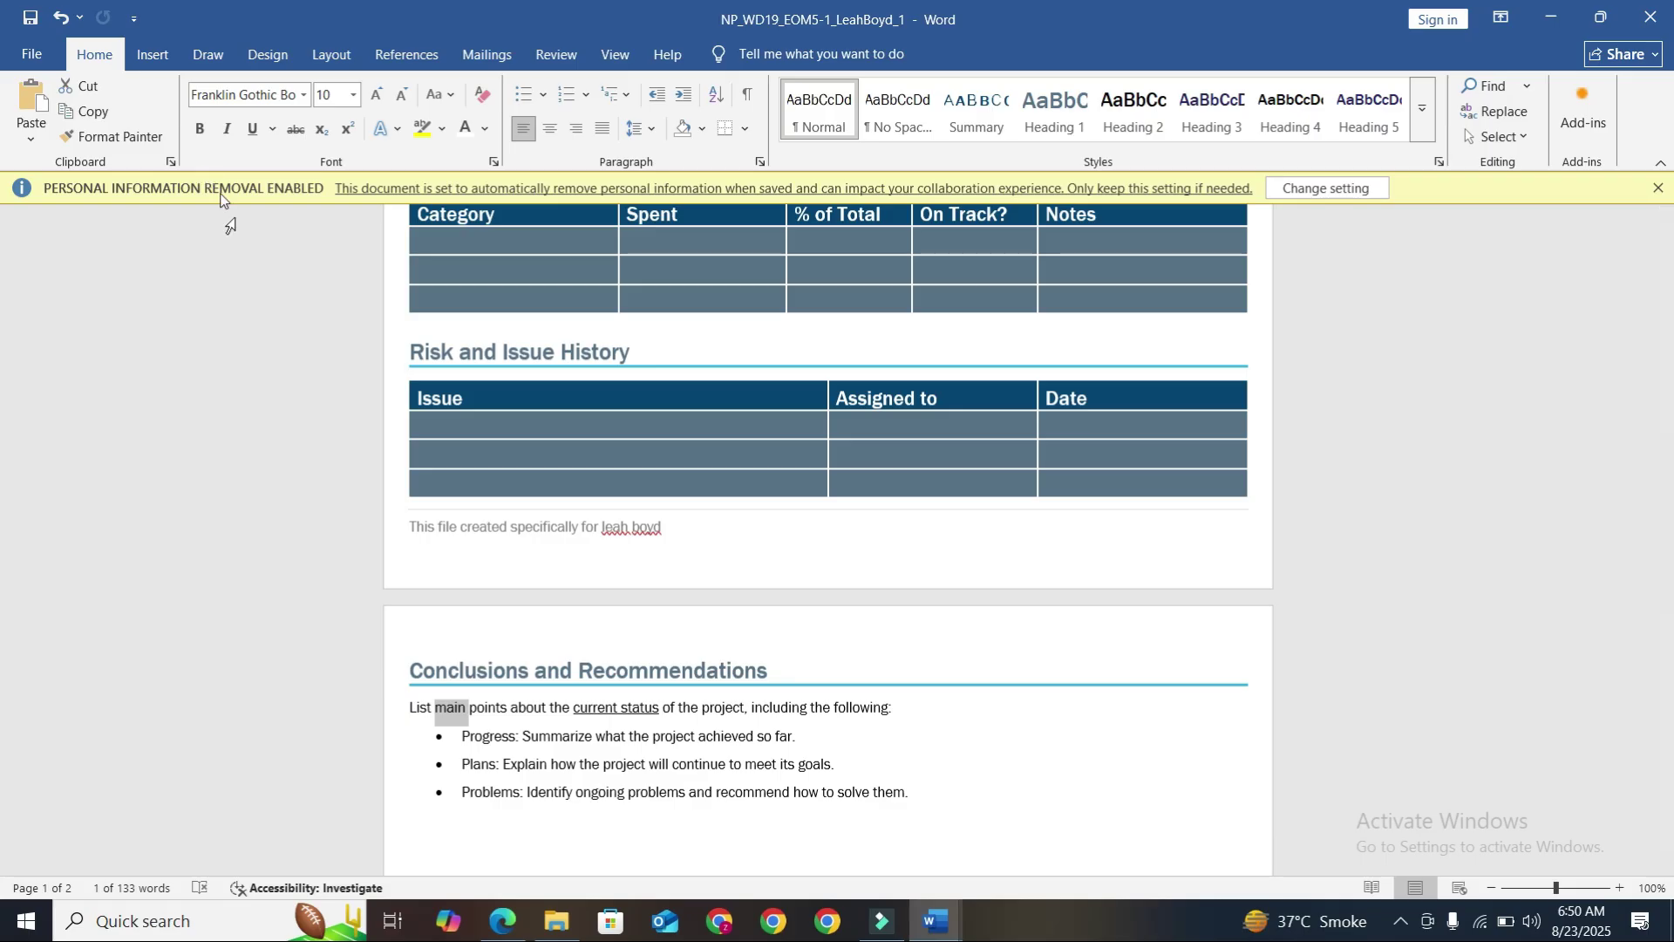
right_click(438, 716)
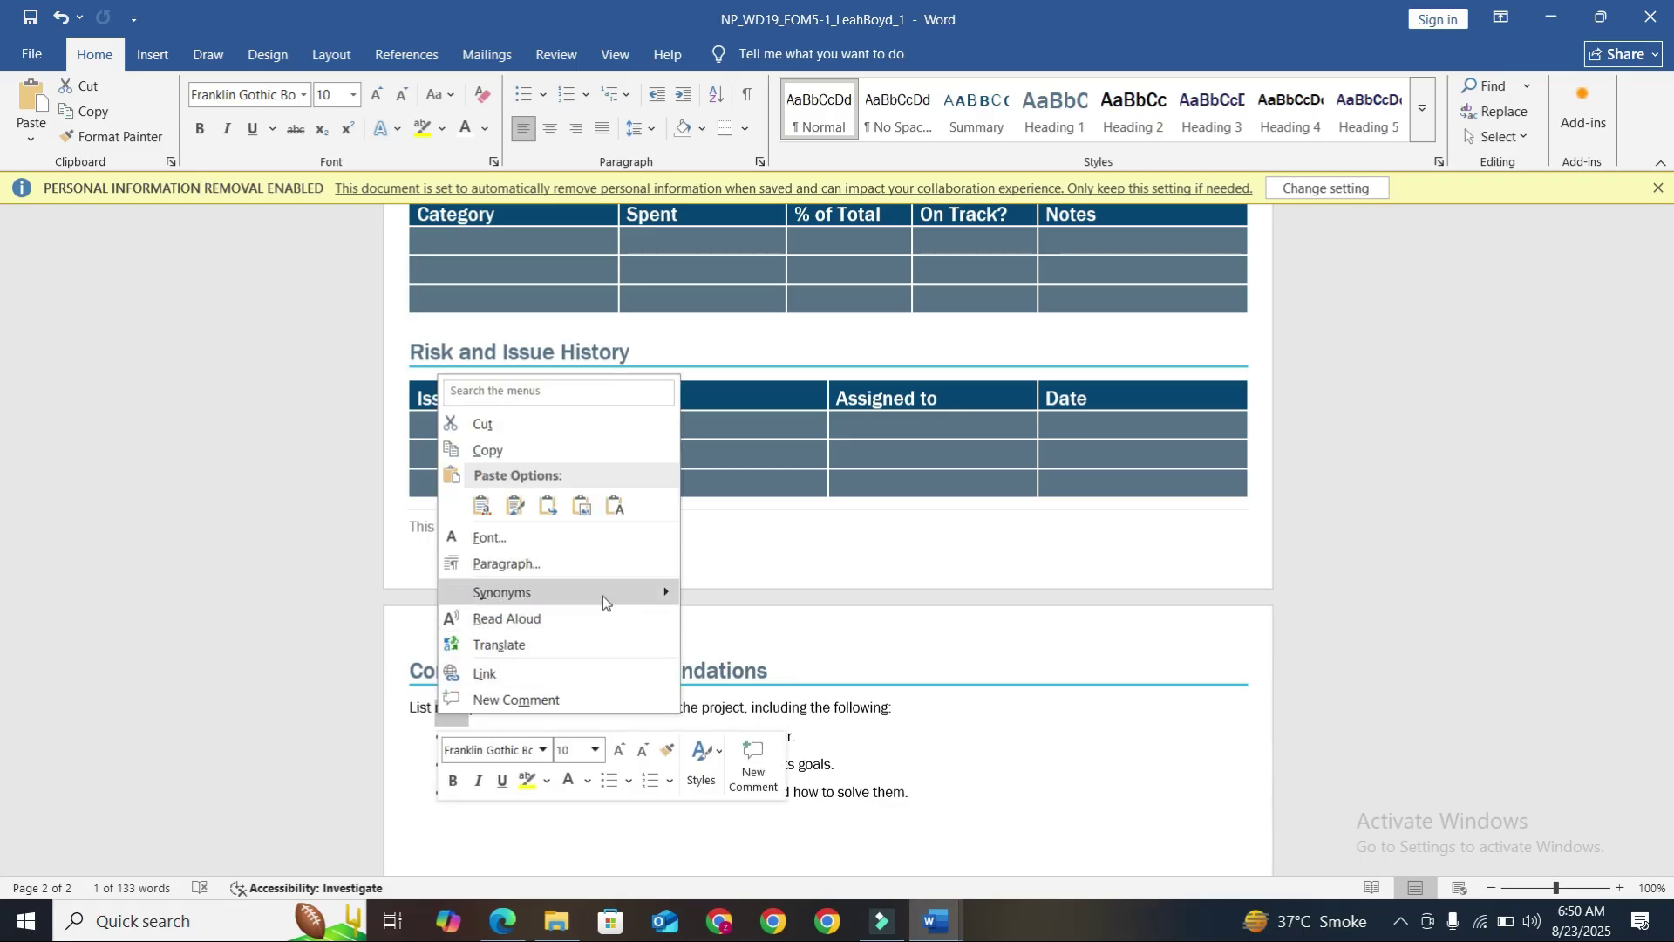
mouse_move(603, 595)
click(730, 617)
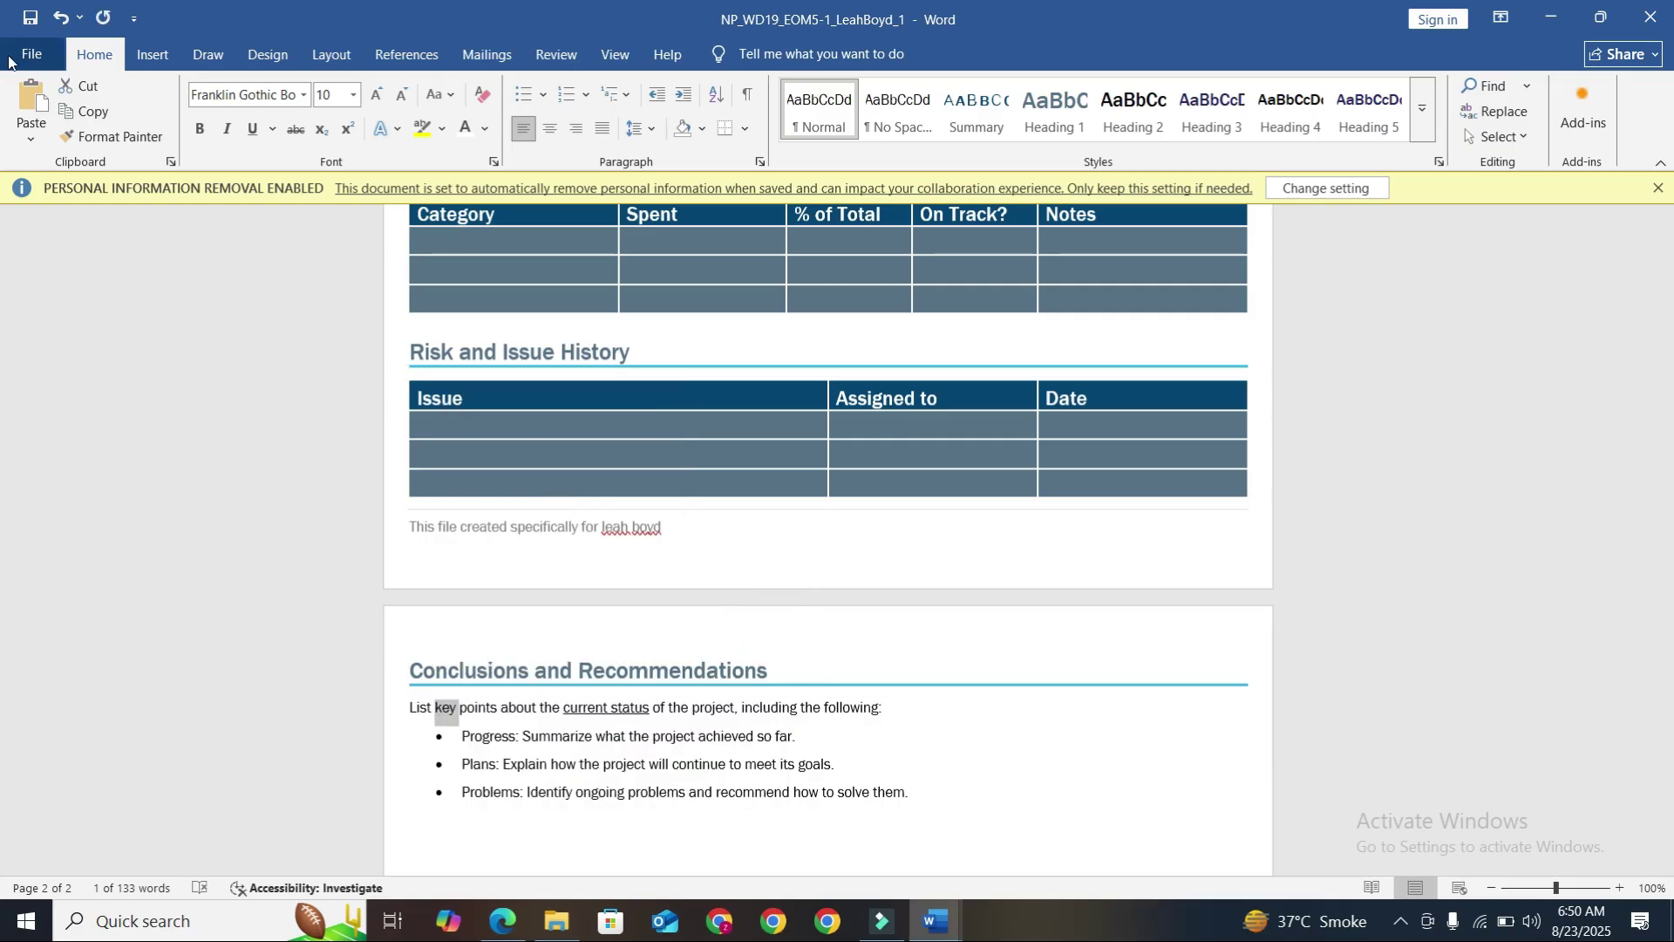
click(31, 18)
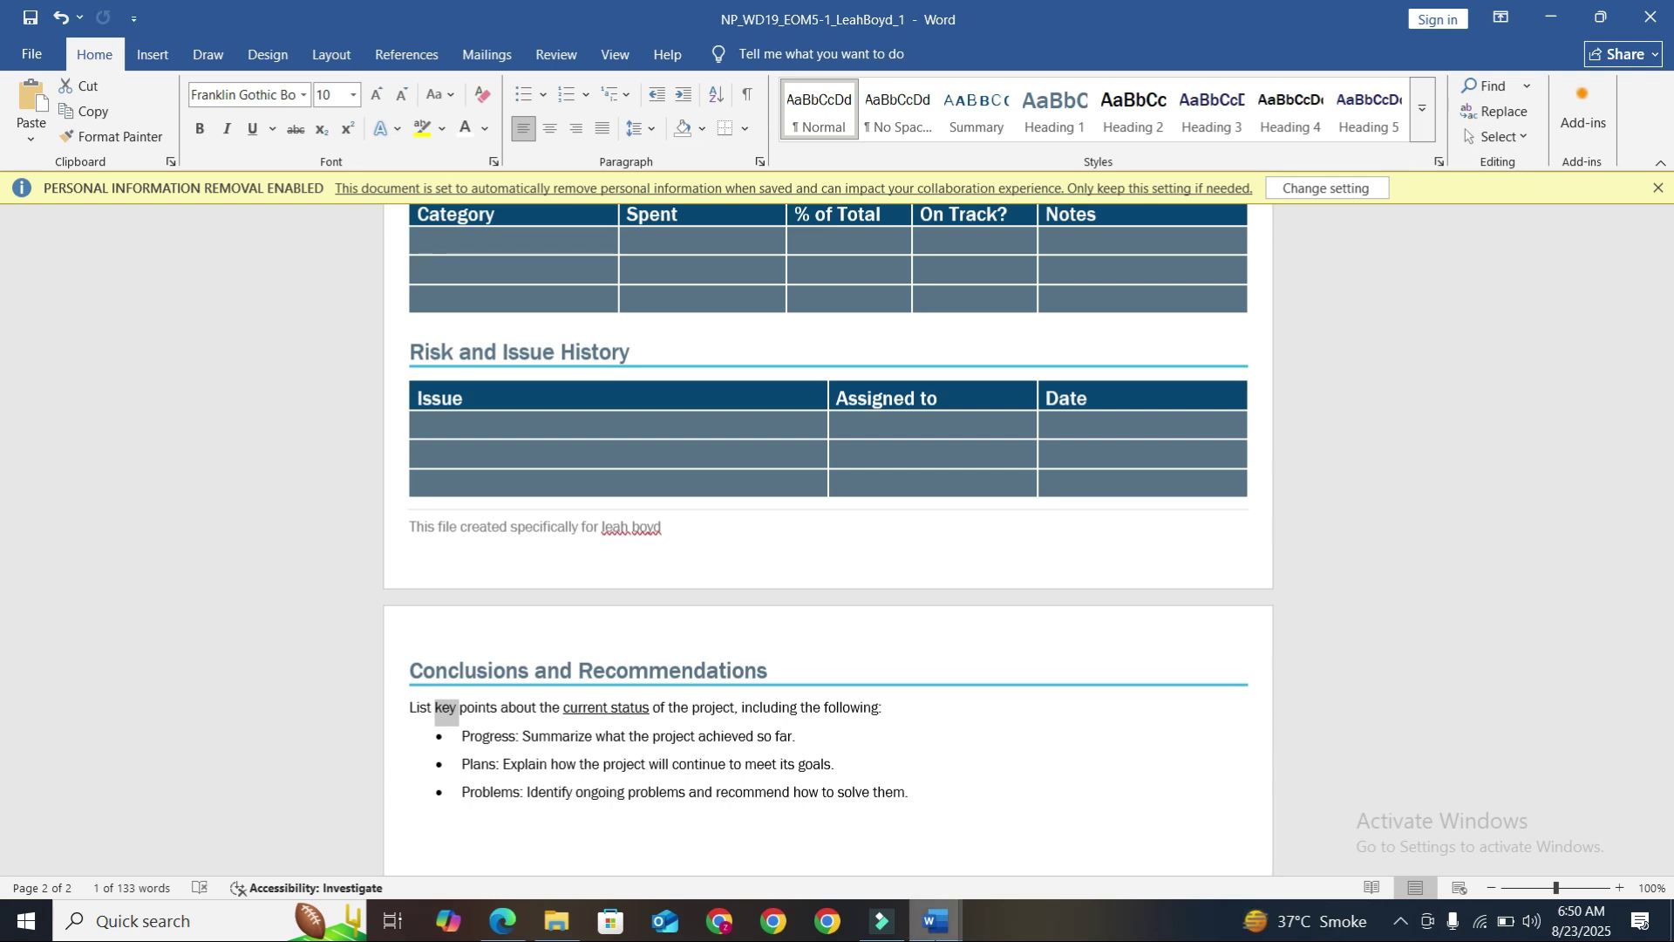
In the instructions document, remove the yellow highlight from project step 5
click(929, 931)
click(853, 872)
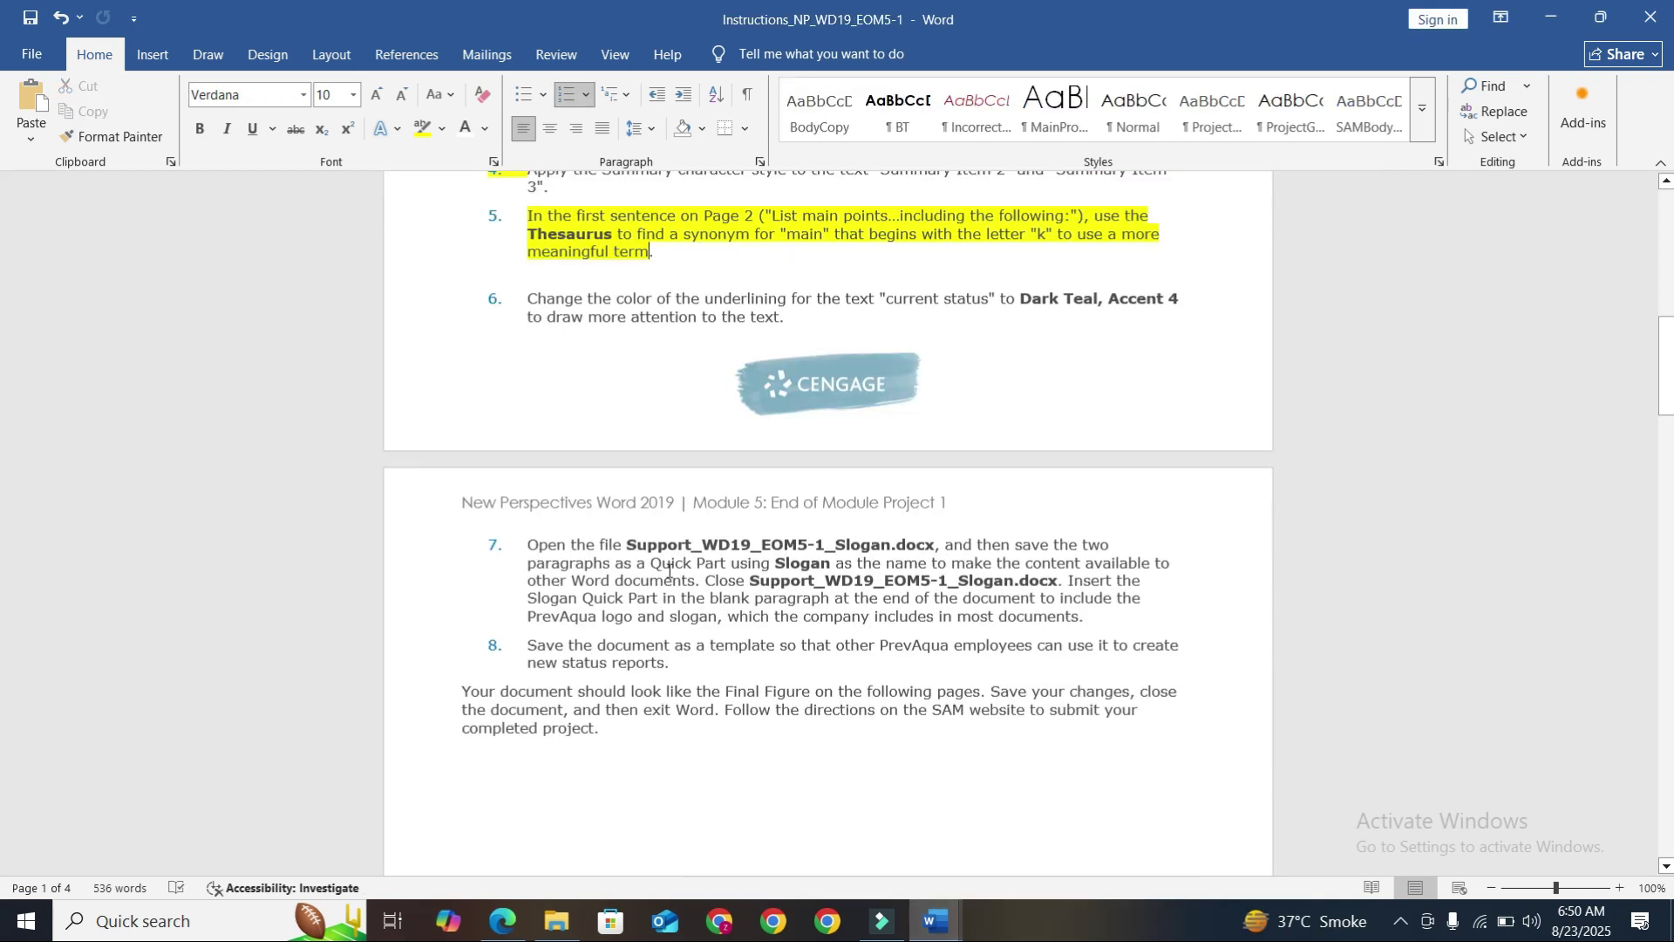
drag(527, 215, 650, 249)
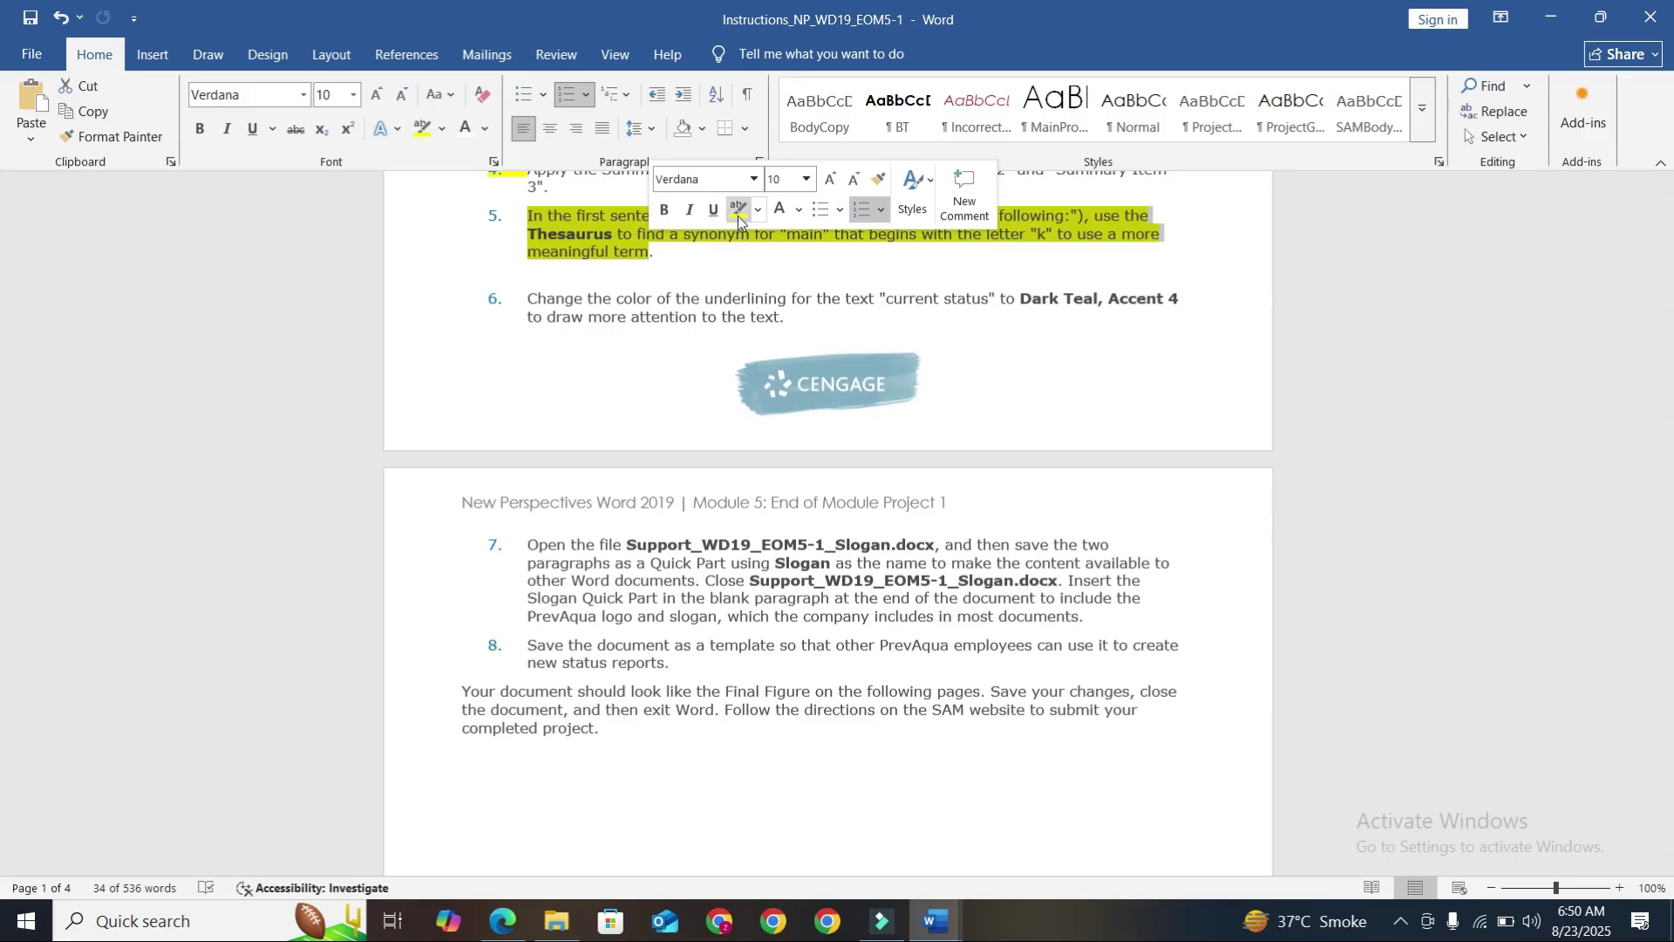
click(738, 213)
click(527, 299)
drag(516, 299, 788, 301)
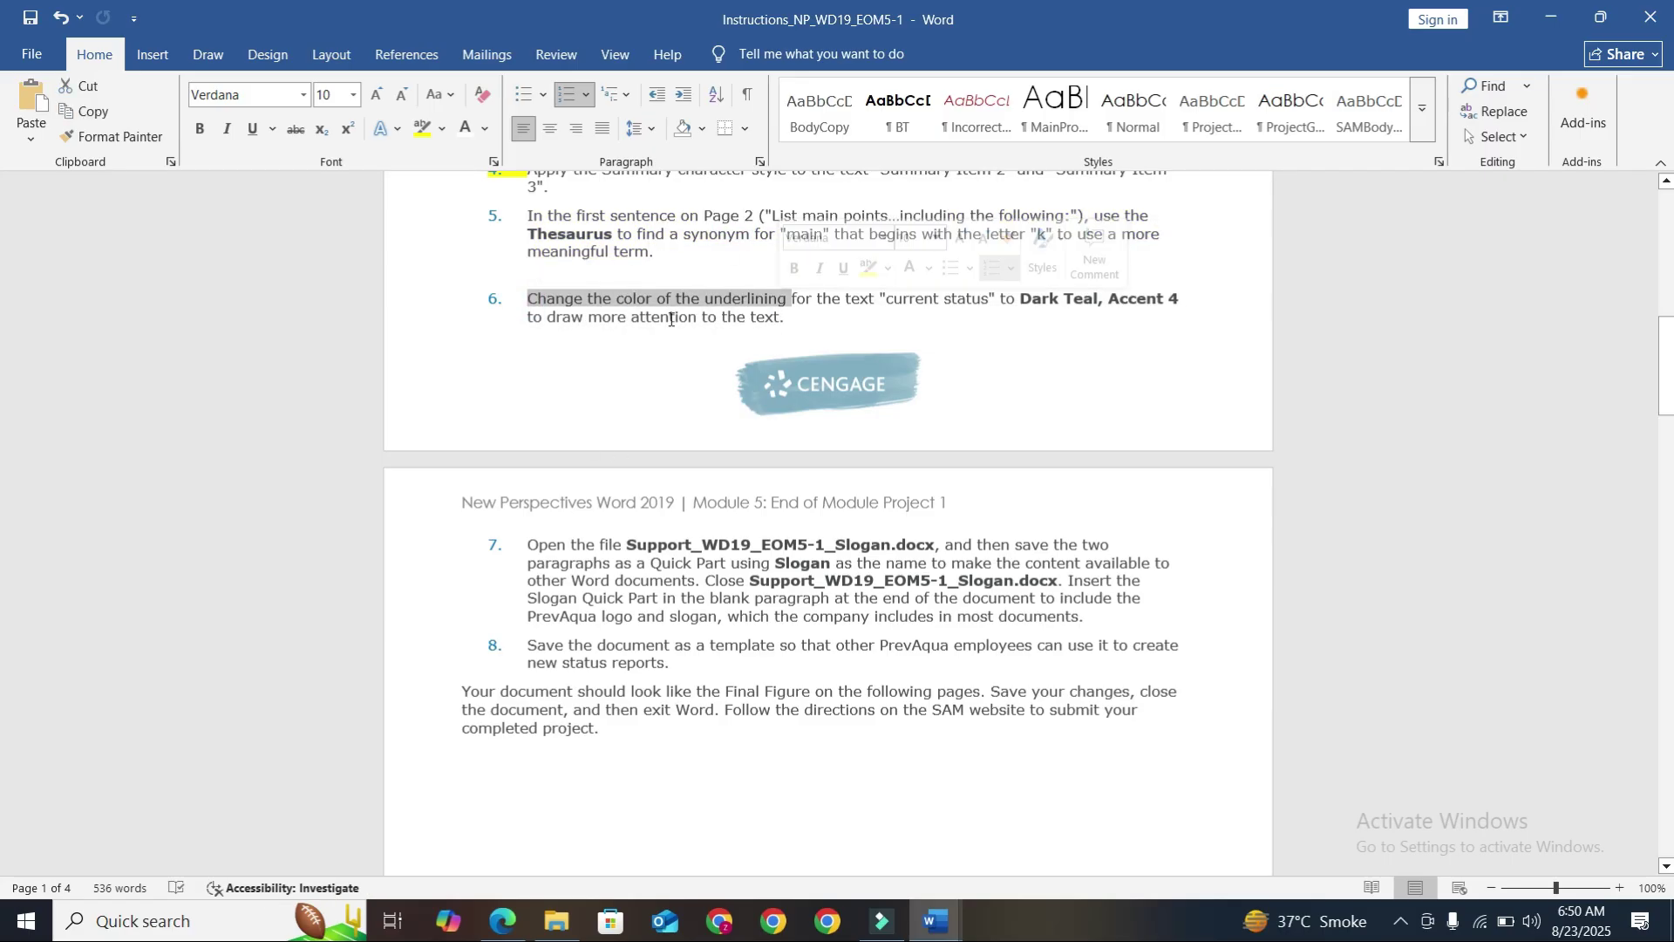
drag(532, 306, 630, 317)
click(566, 349)
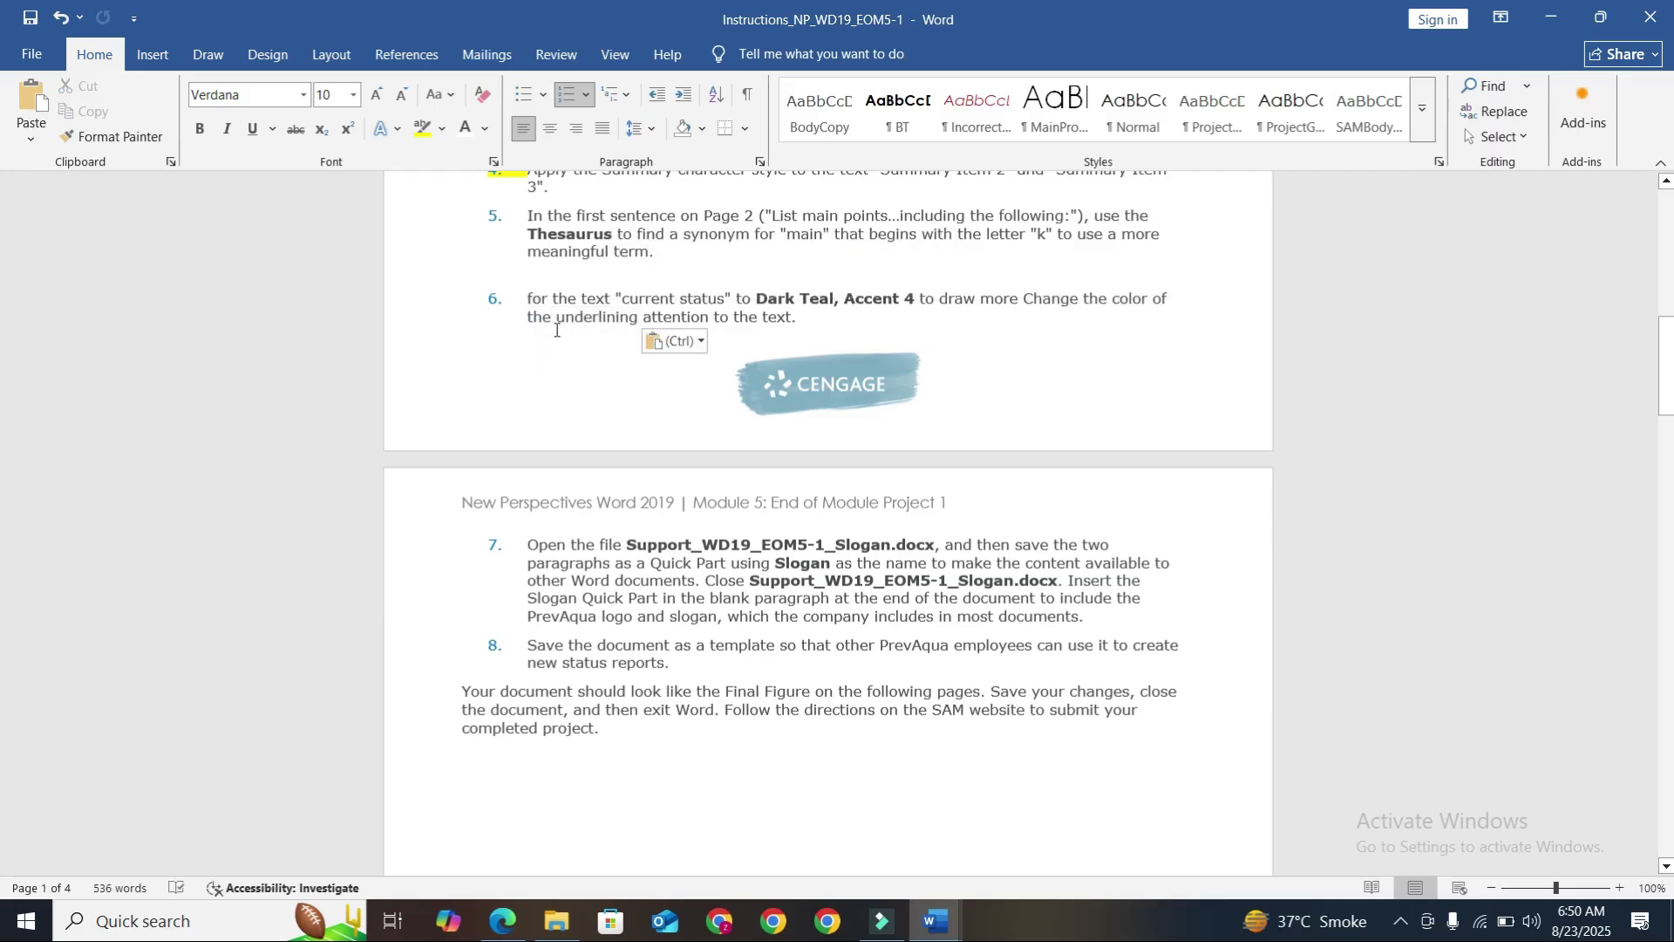
click(60, 17)
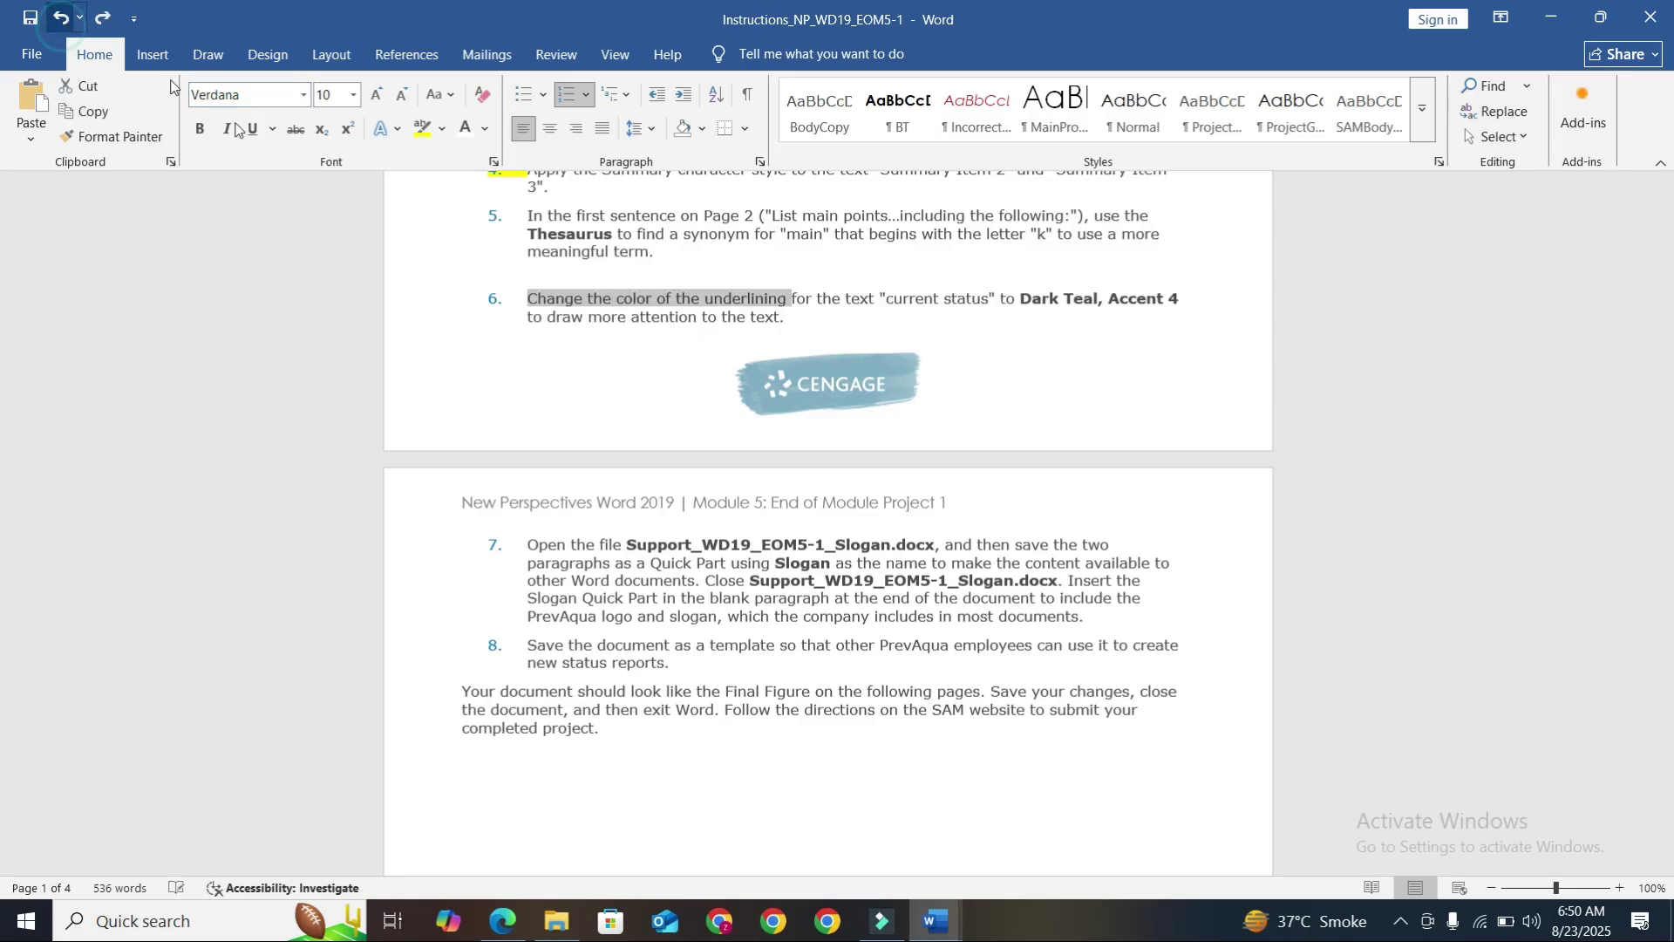
Highlight the text of project step 6 in yellow
click(529, 297)
drag(529, 297, 793, 315)
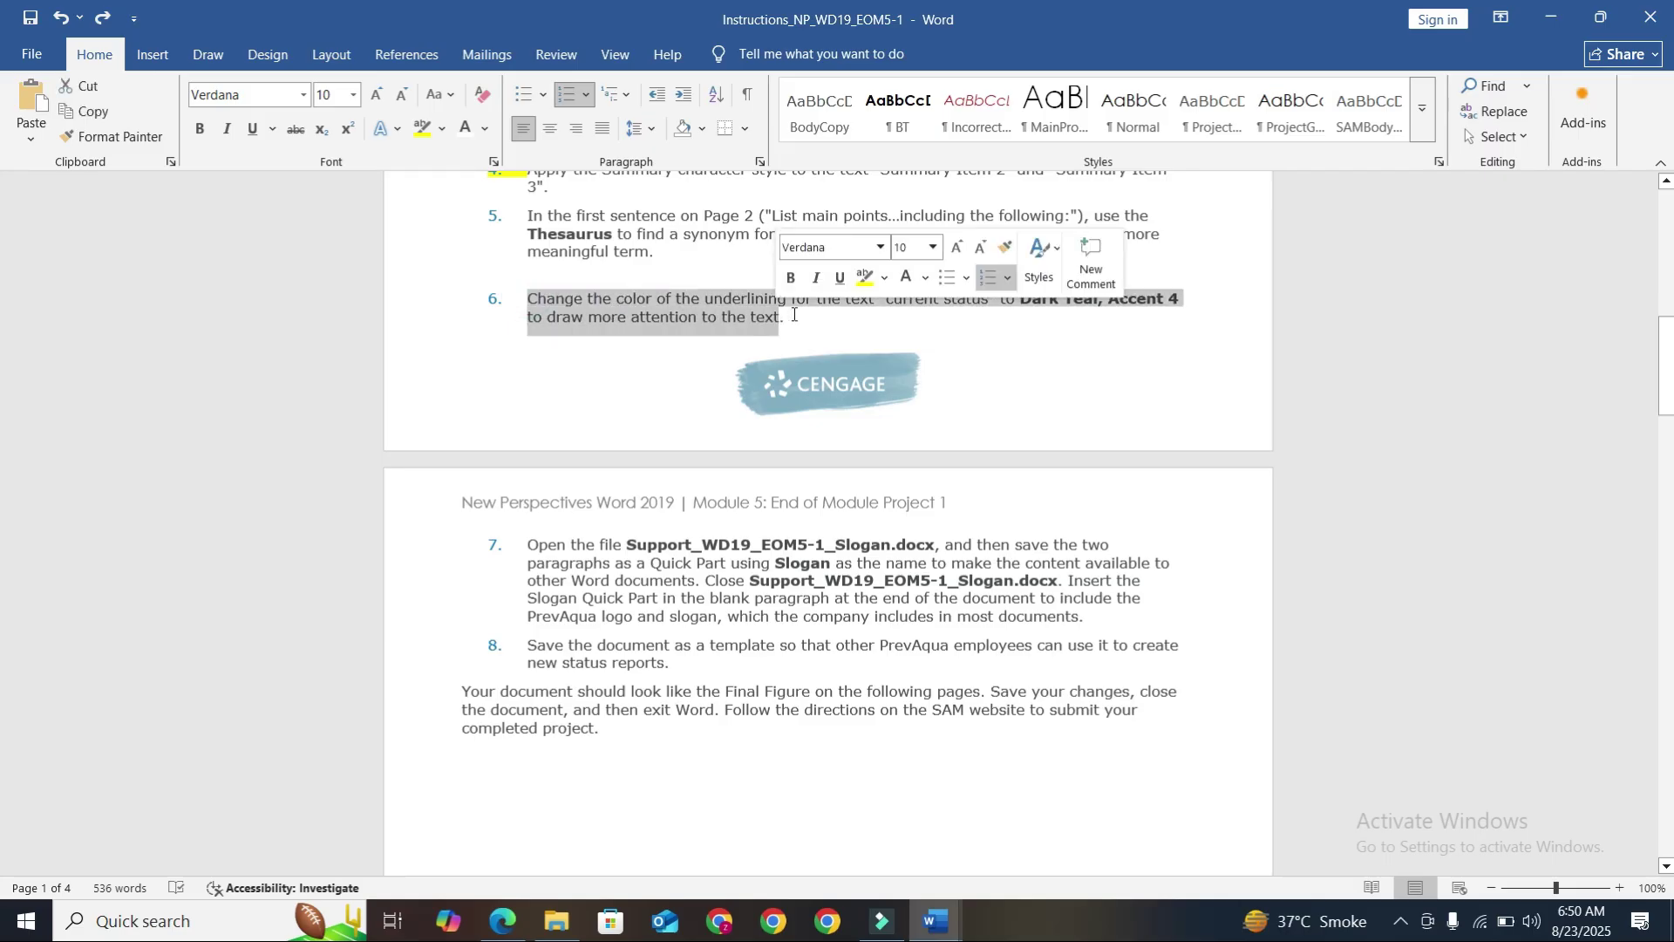
click(865, 277)
scroll(749, 349, down, 2)
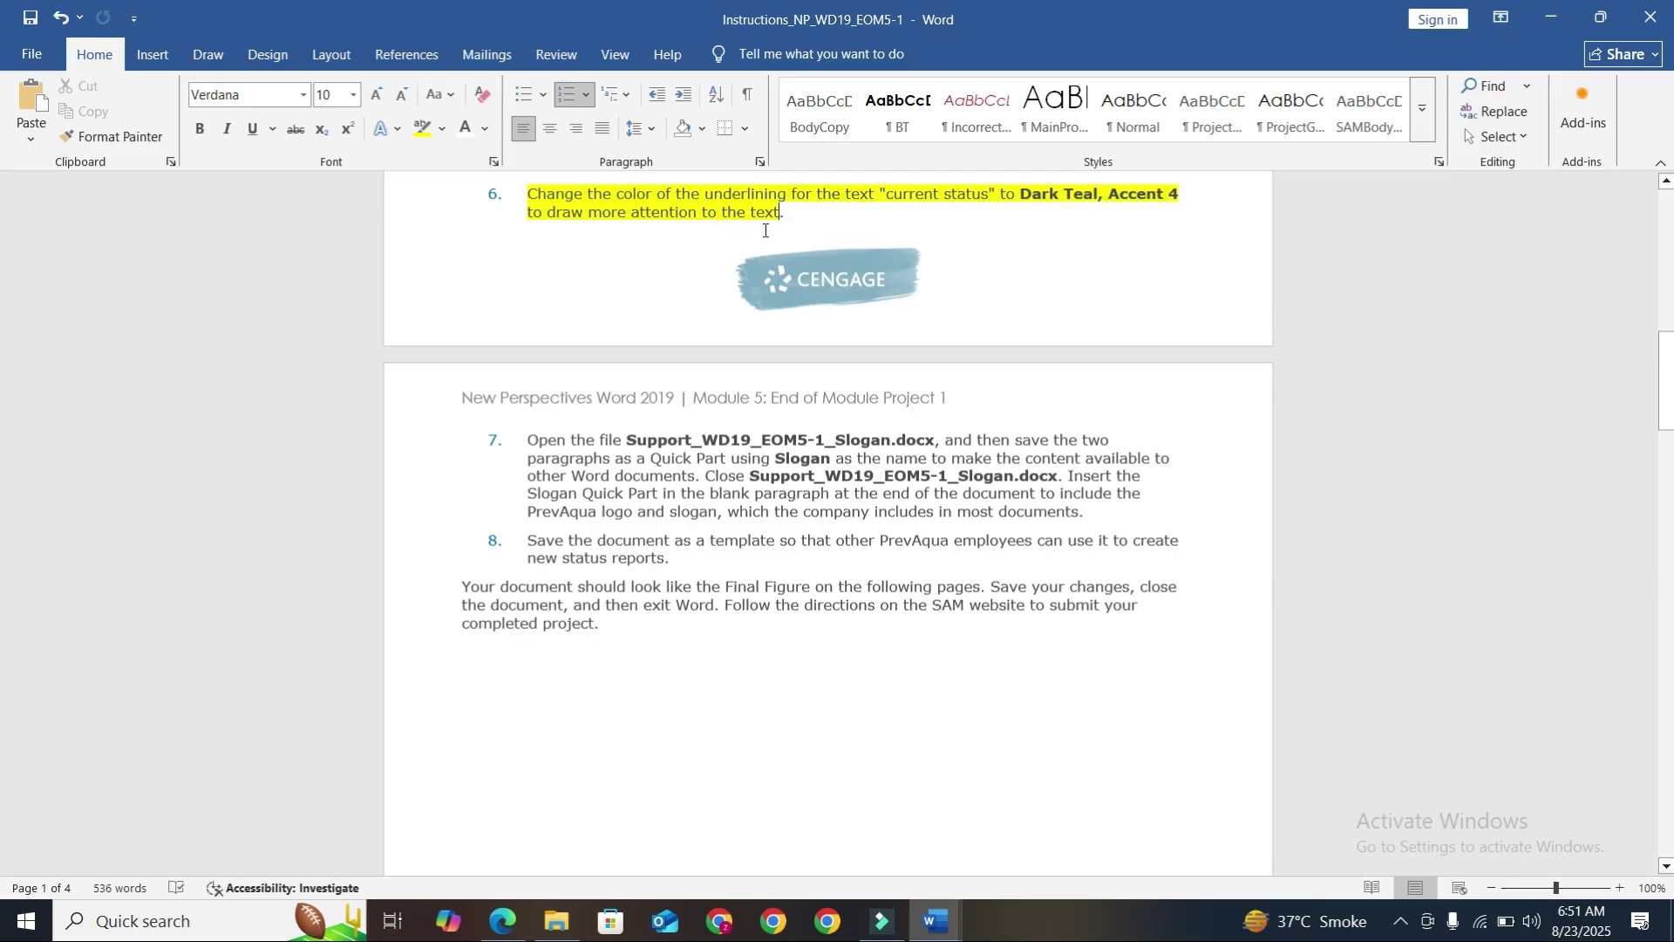
In the status report, change the underline color of "current status" to Dark Teal, Accent 4
mouse_move(935, 921)
click(1060, 816)
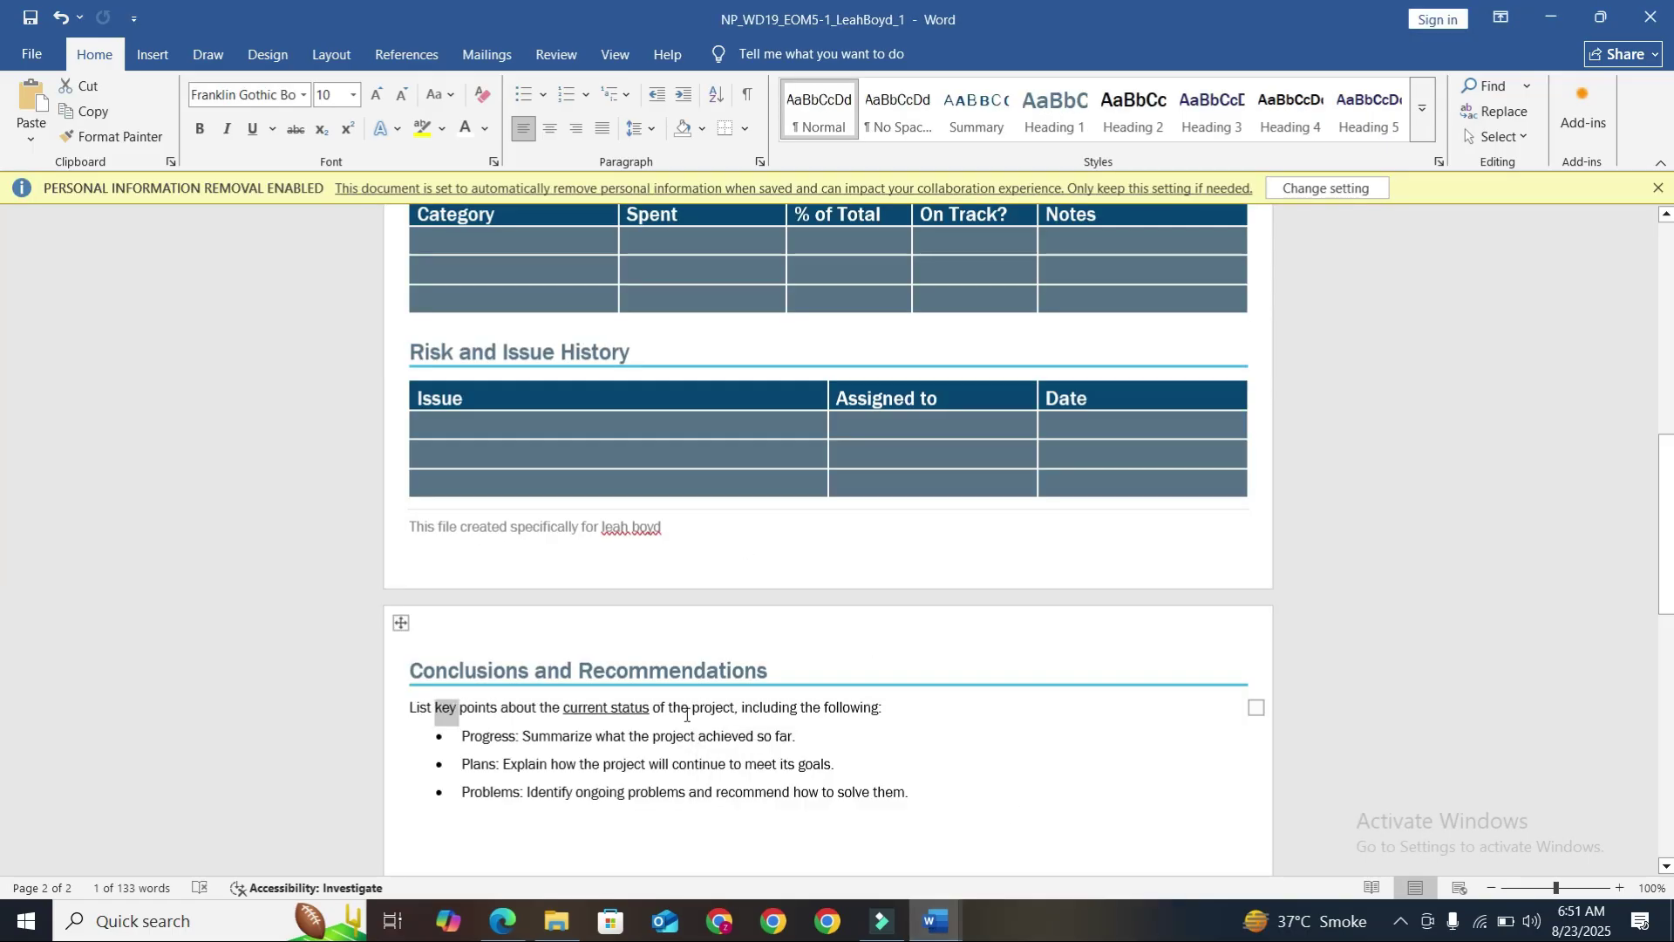
drag(565, 711, 651, 711)
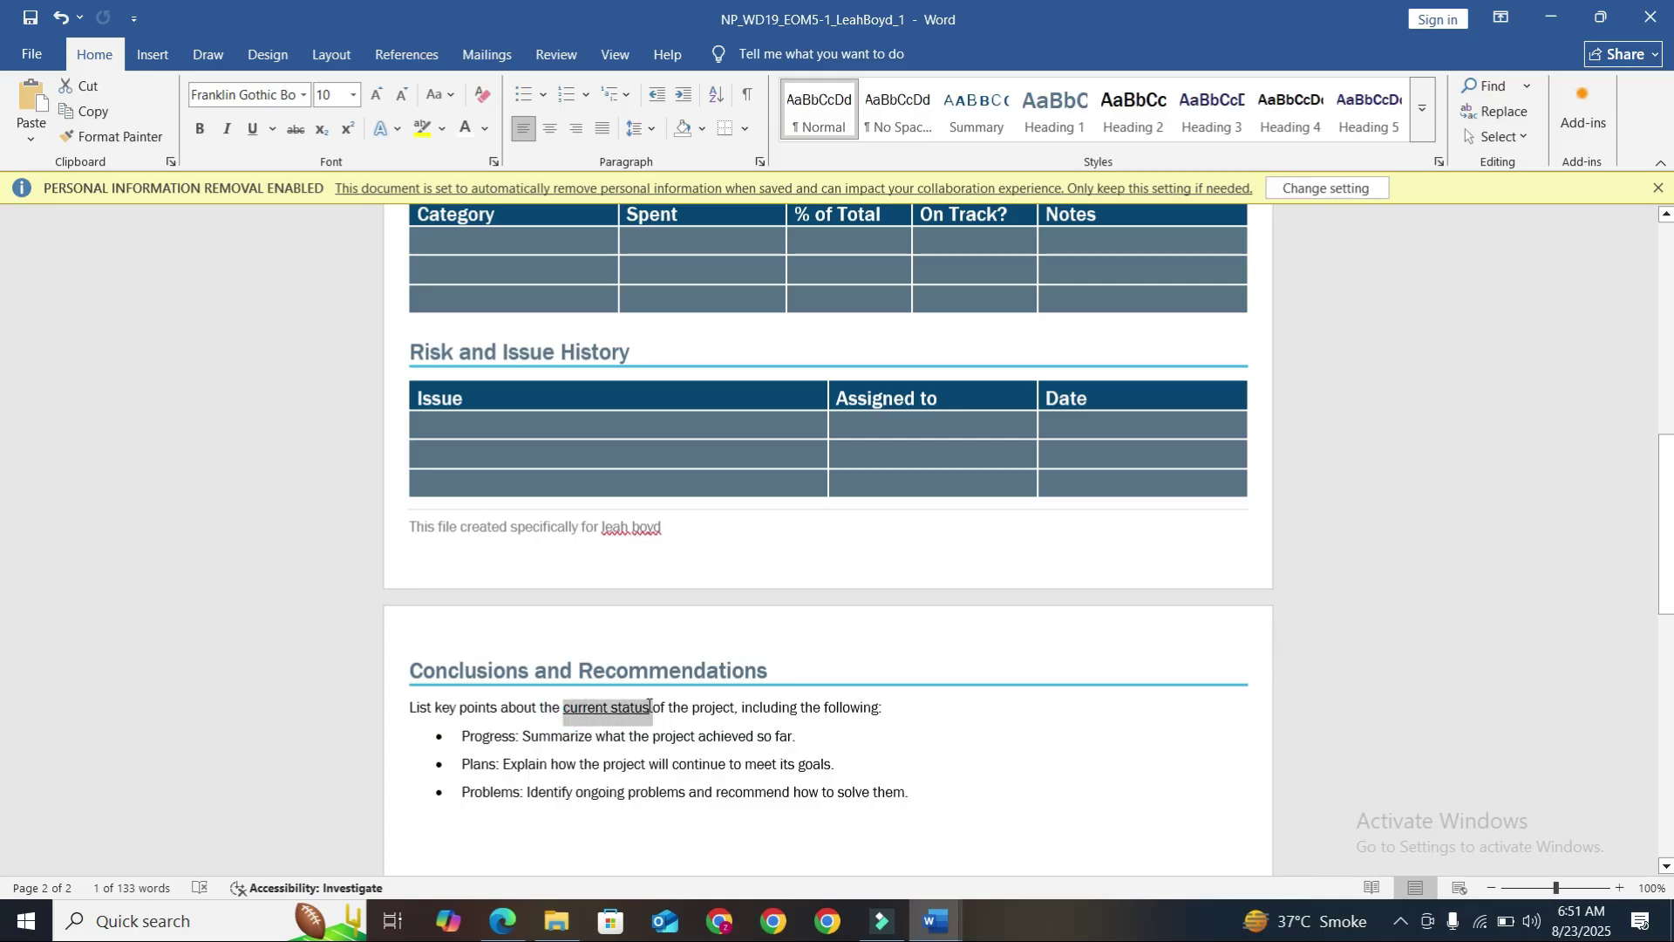
click(598, 707)
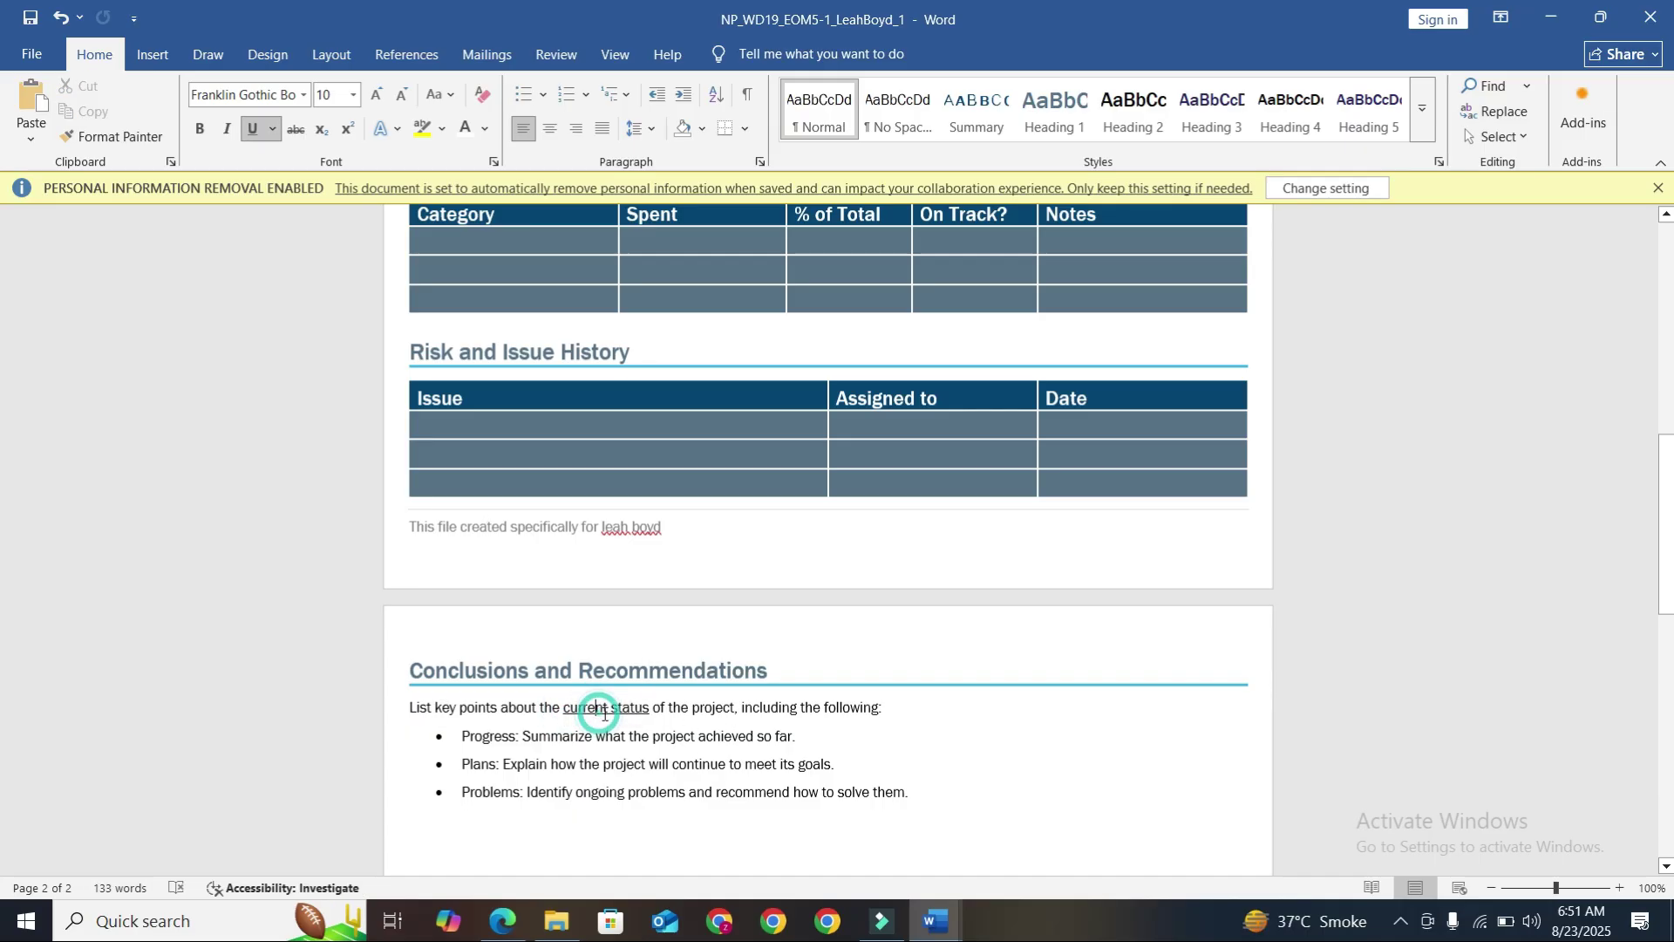
triple_click(607, 711)
double_click(613, 709)
click(571, 709)
drag(565, 710, 642, 707)
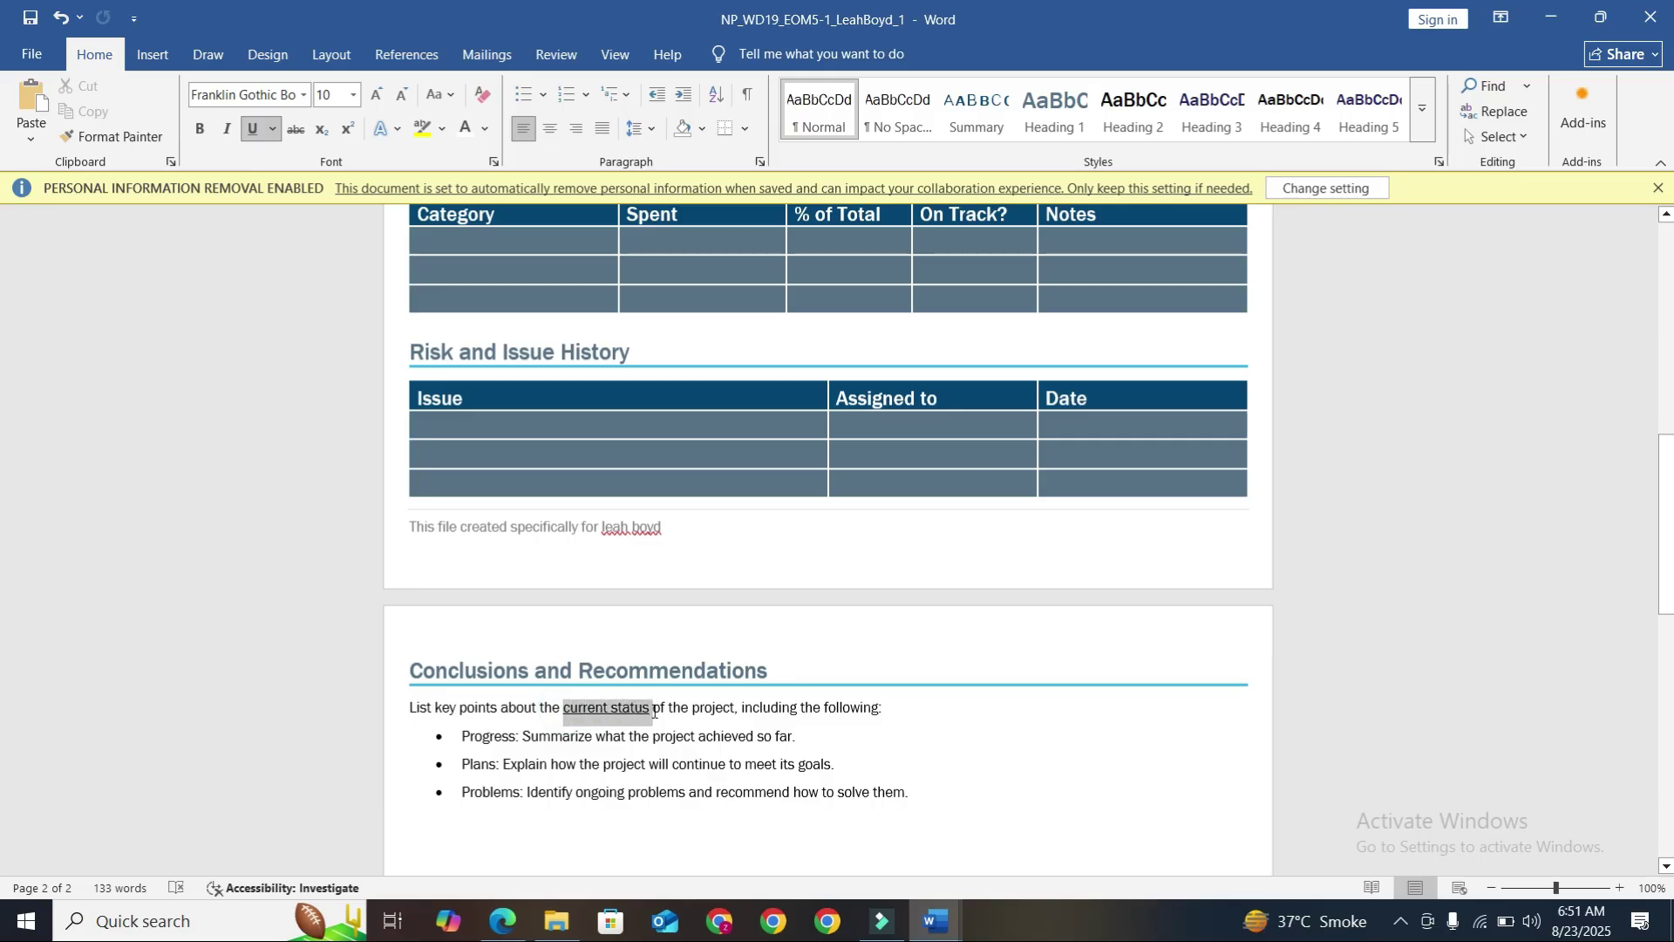
drag(650, 712, 650, 712)
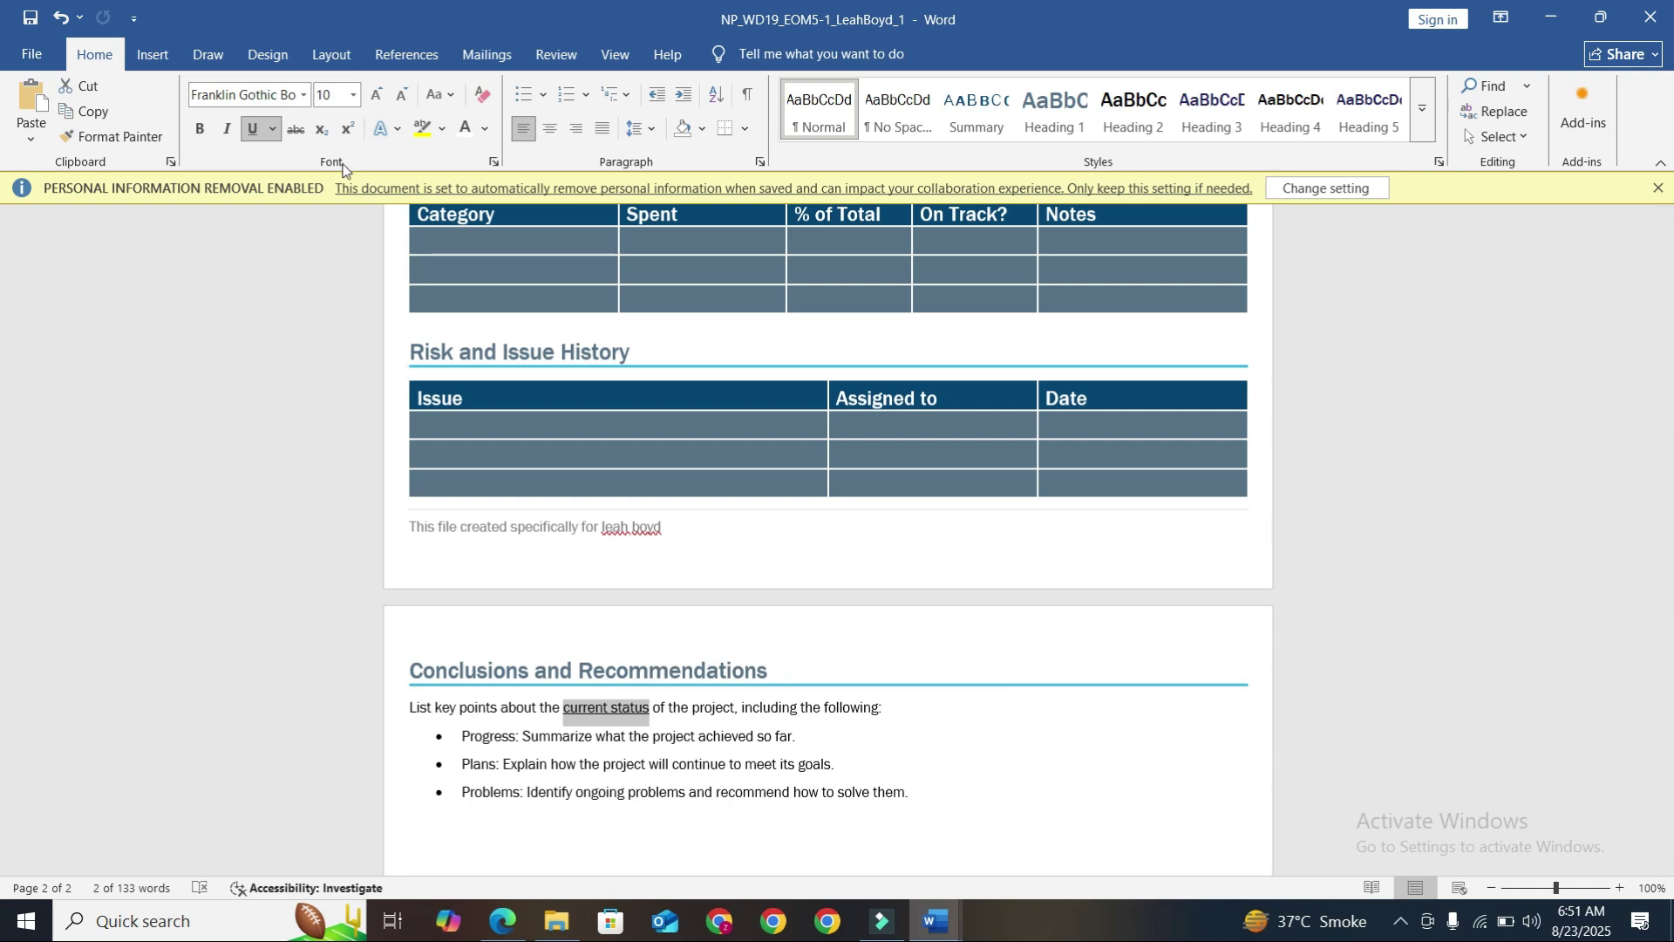
click(273, 129)
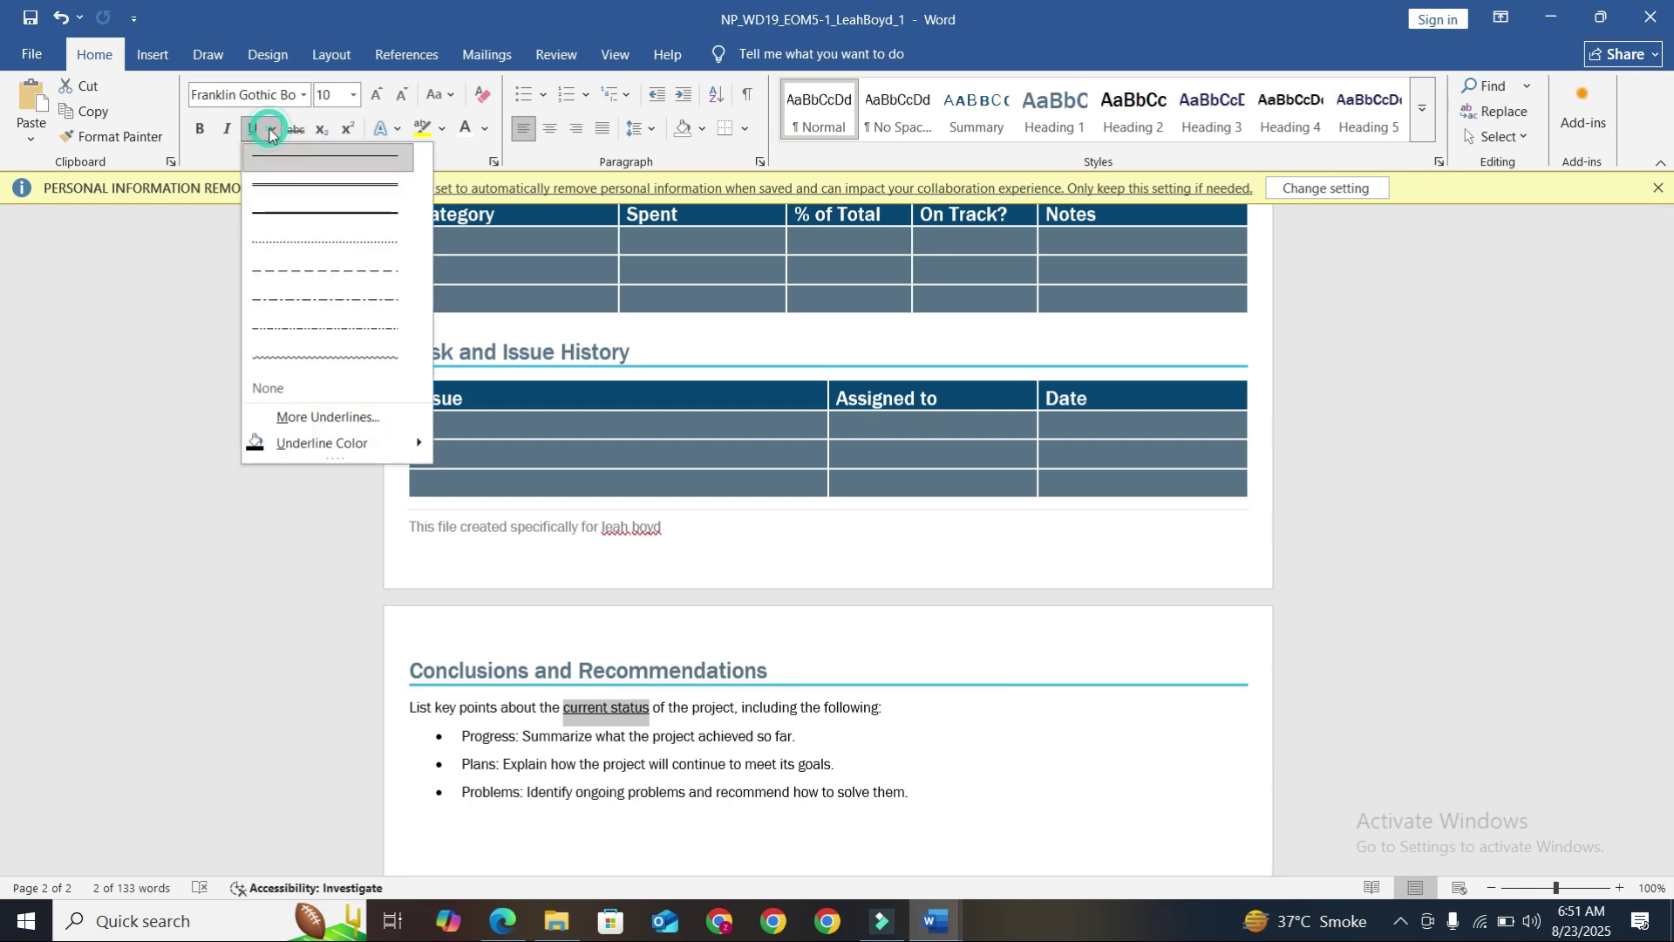
mouse_move(370, 443)
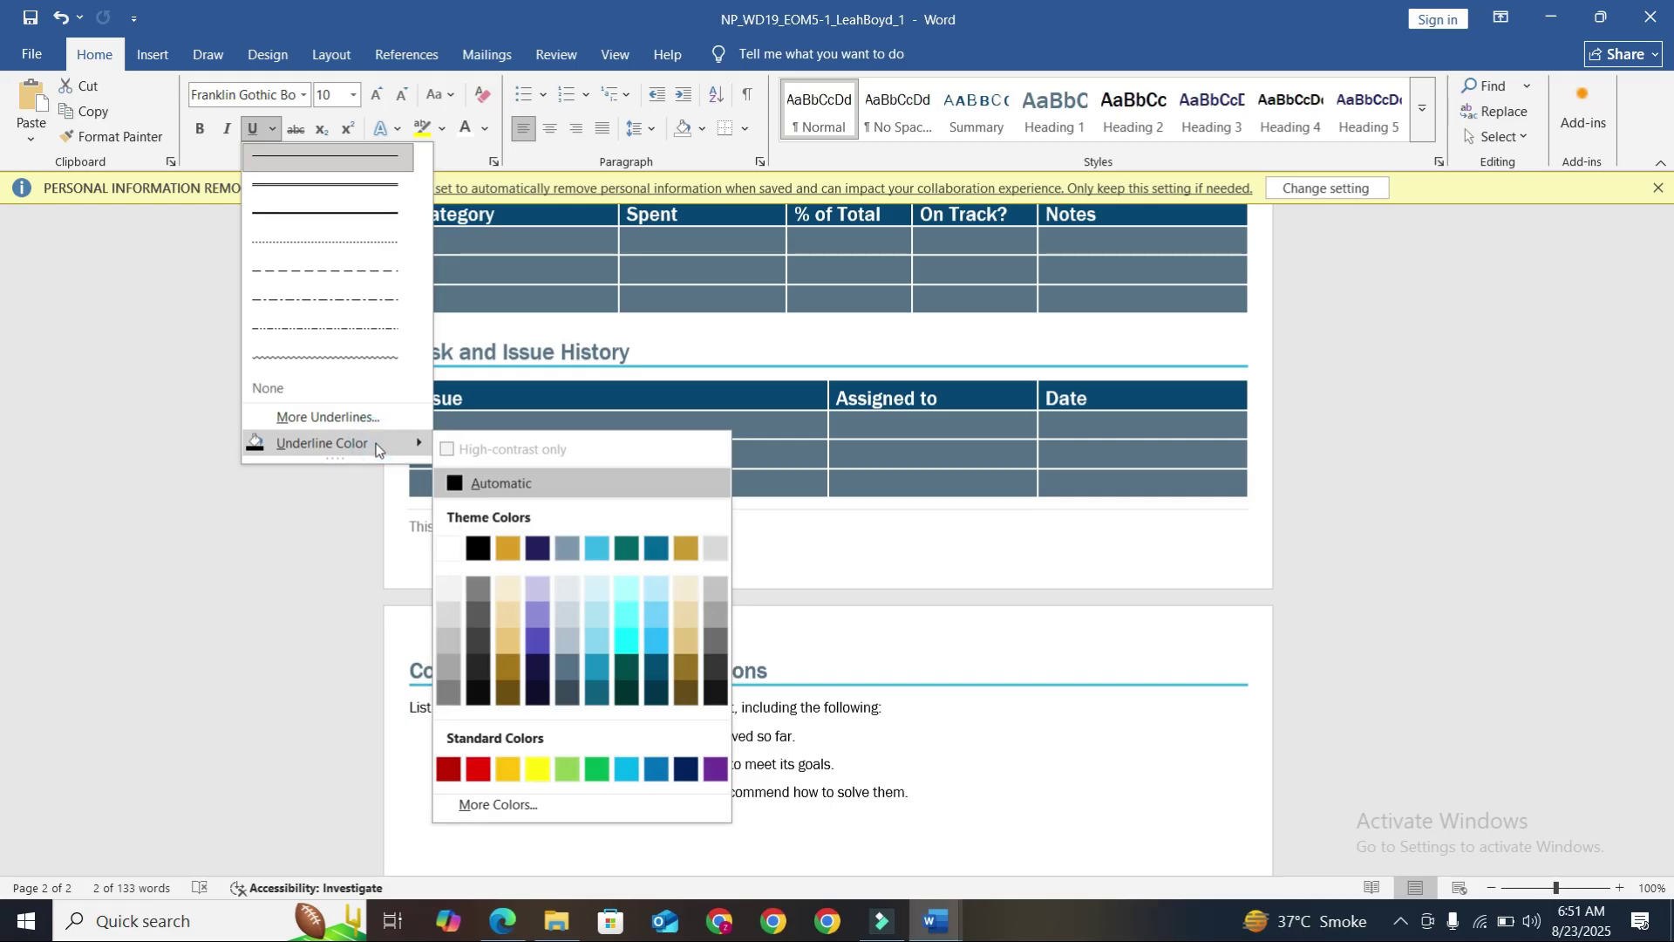
click(655, 549)
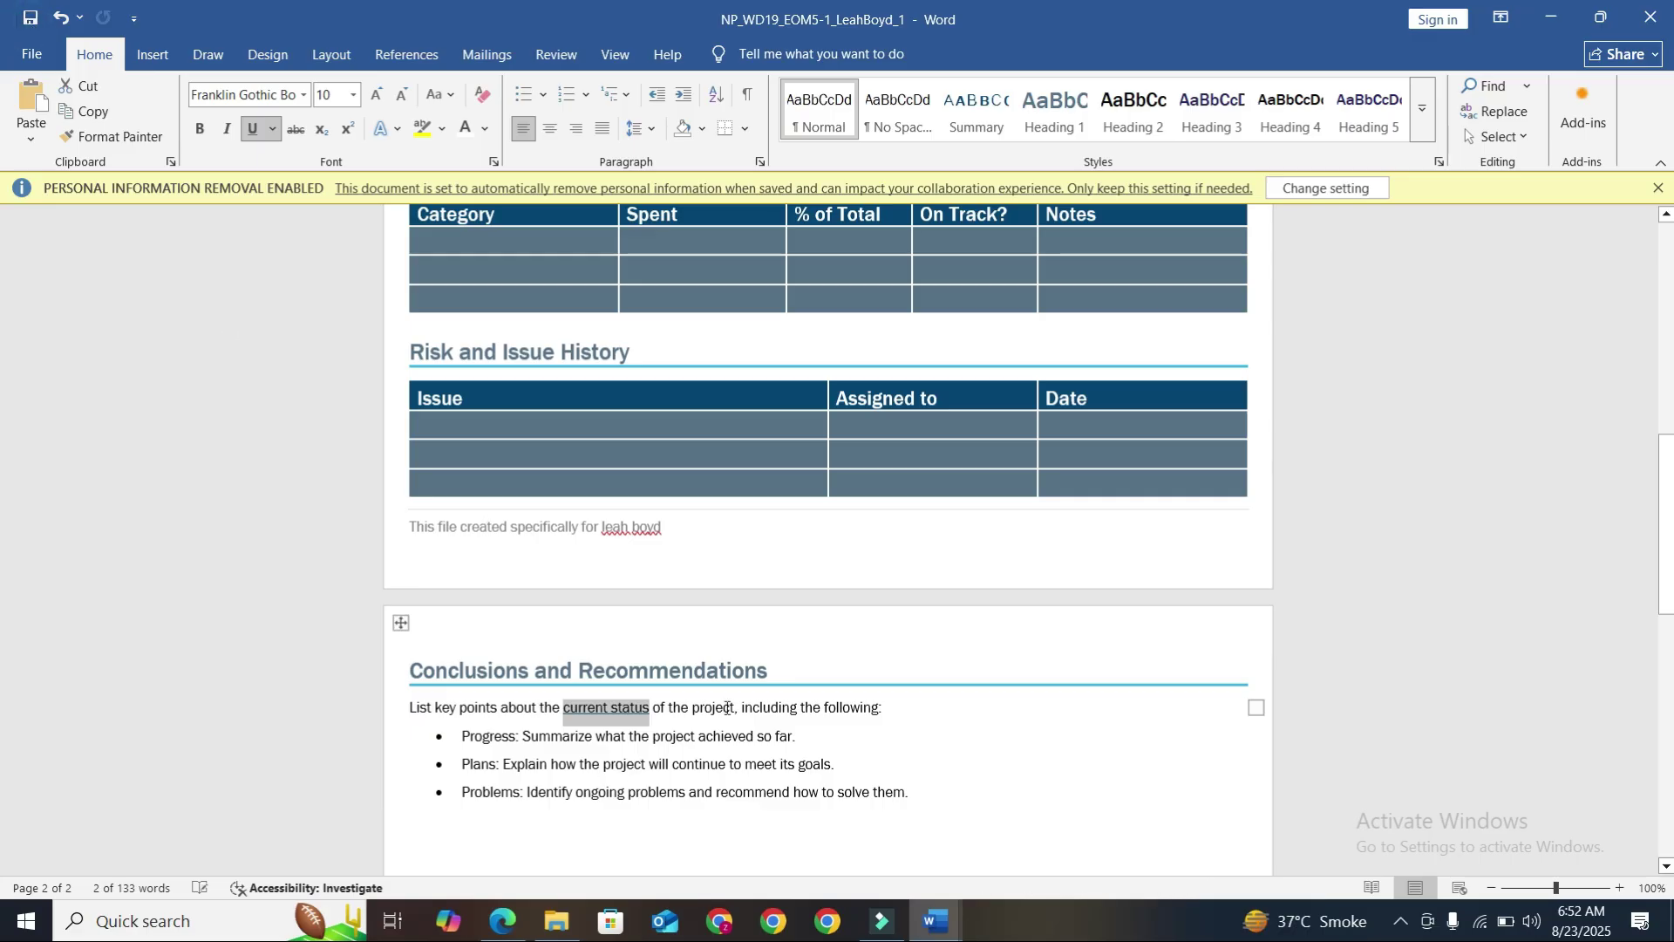
In the instructions document, remove the highlight from project step 6 and highlight project step 7 in yellow
scroll(727, 708, down, 1)
click(936, 921)
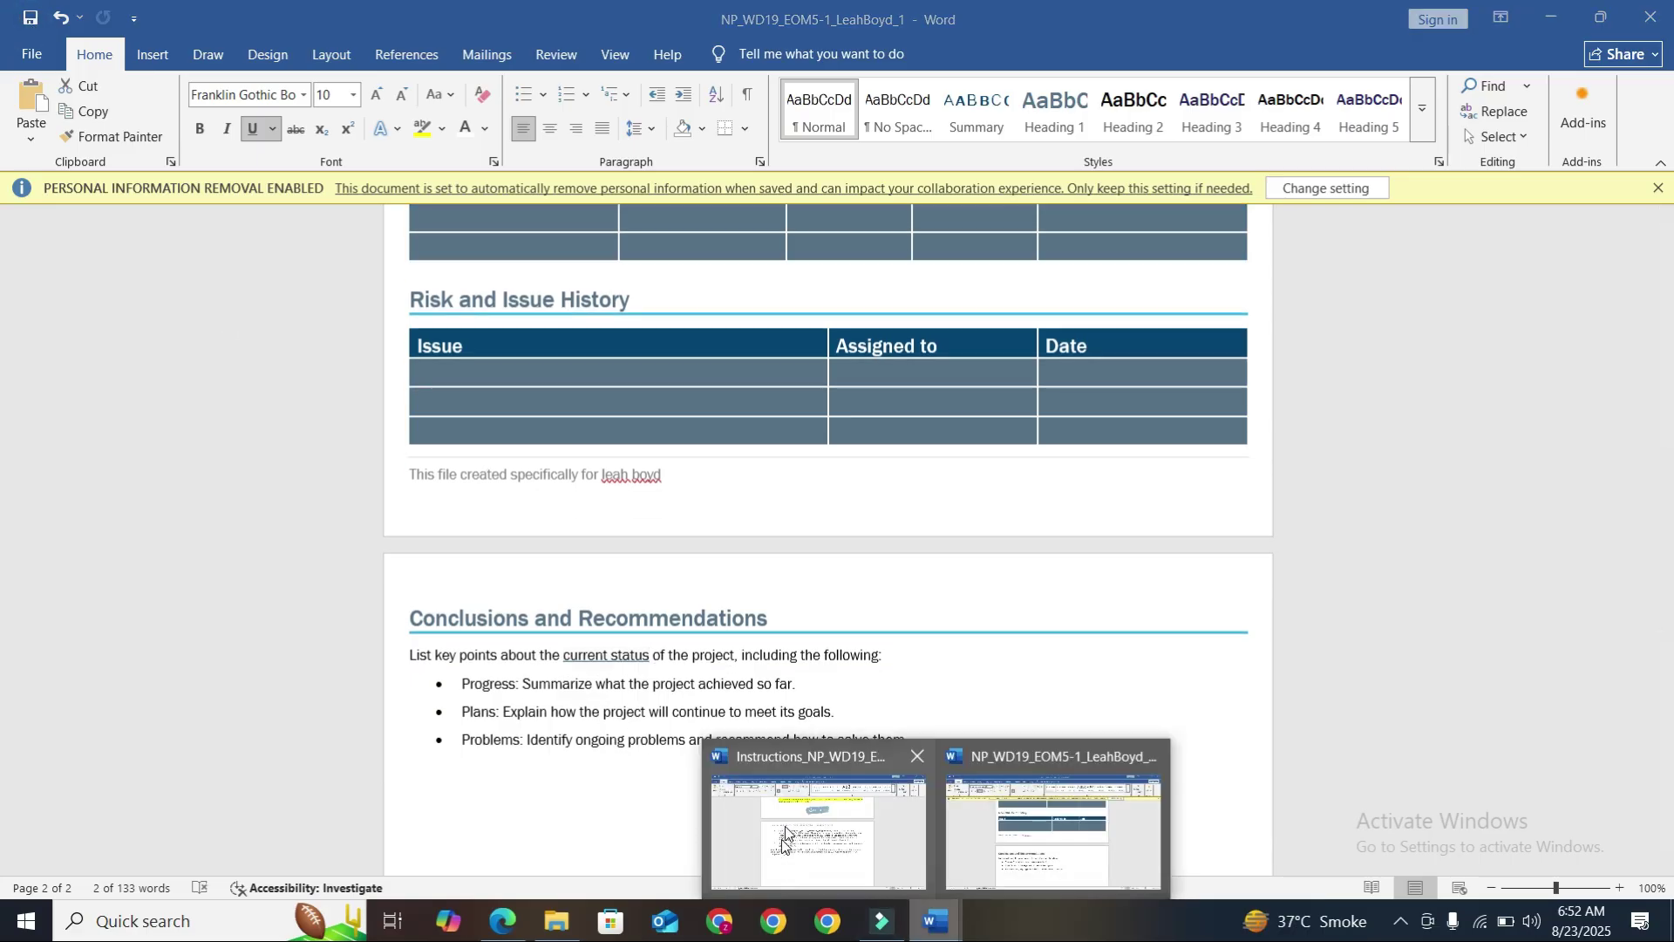
click(785, 838)
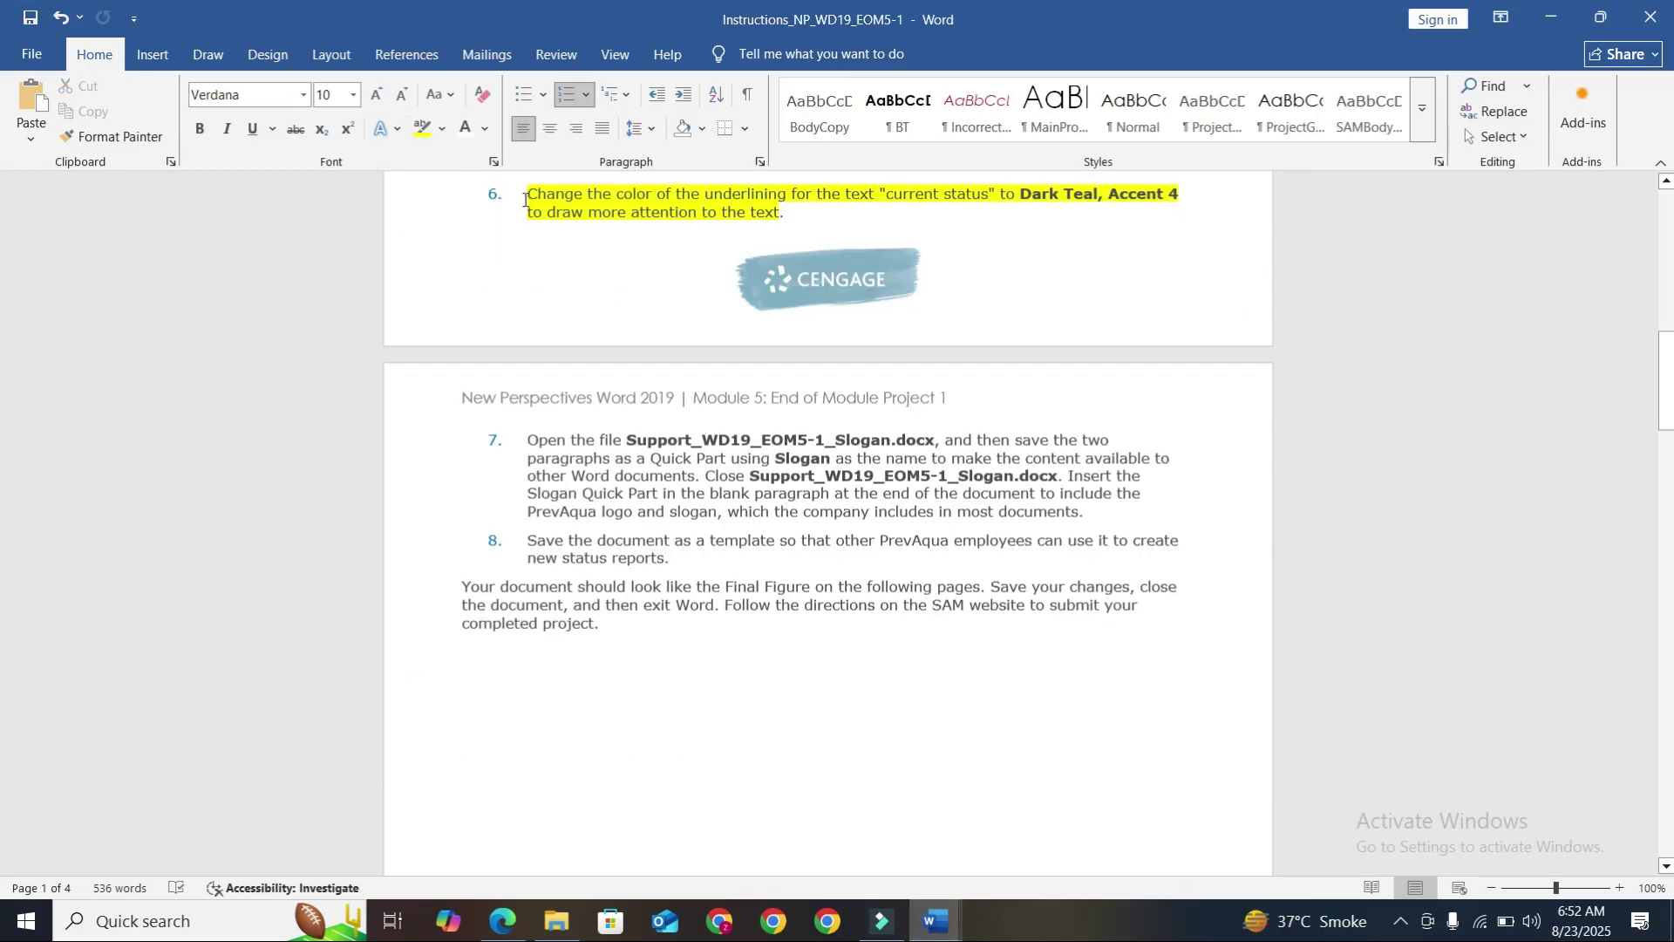
drag(524, 200, 777, 211)
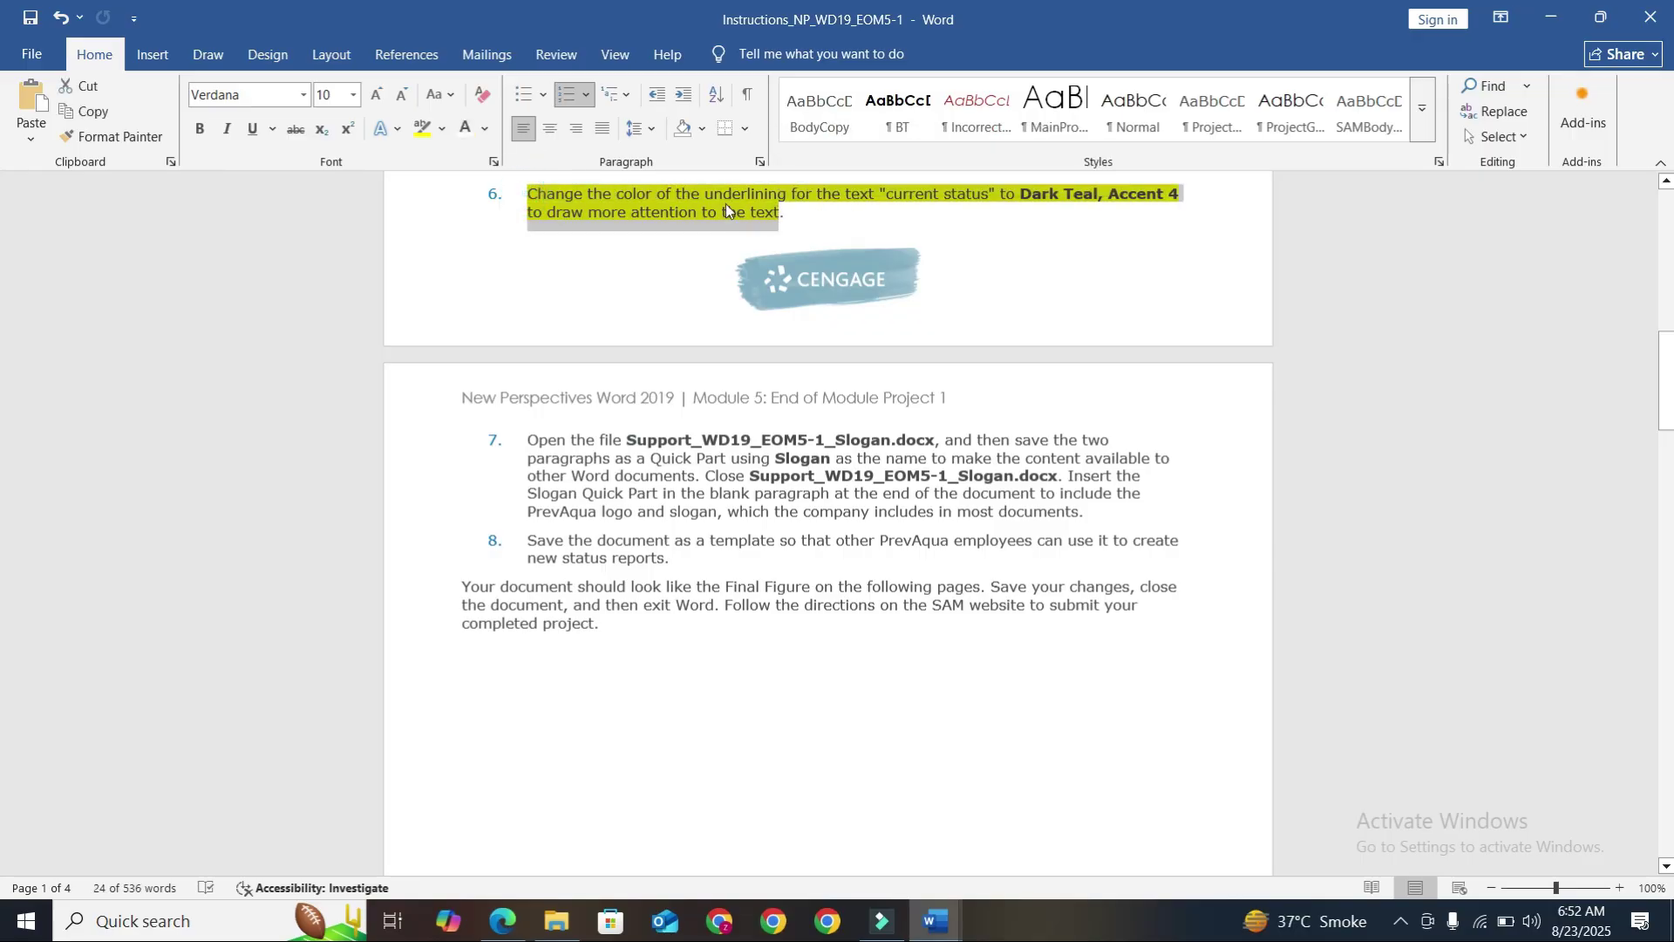
click(422, 131)
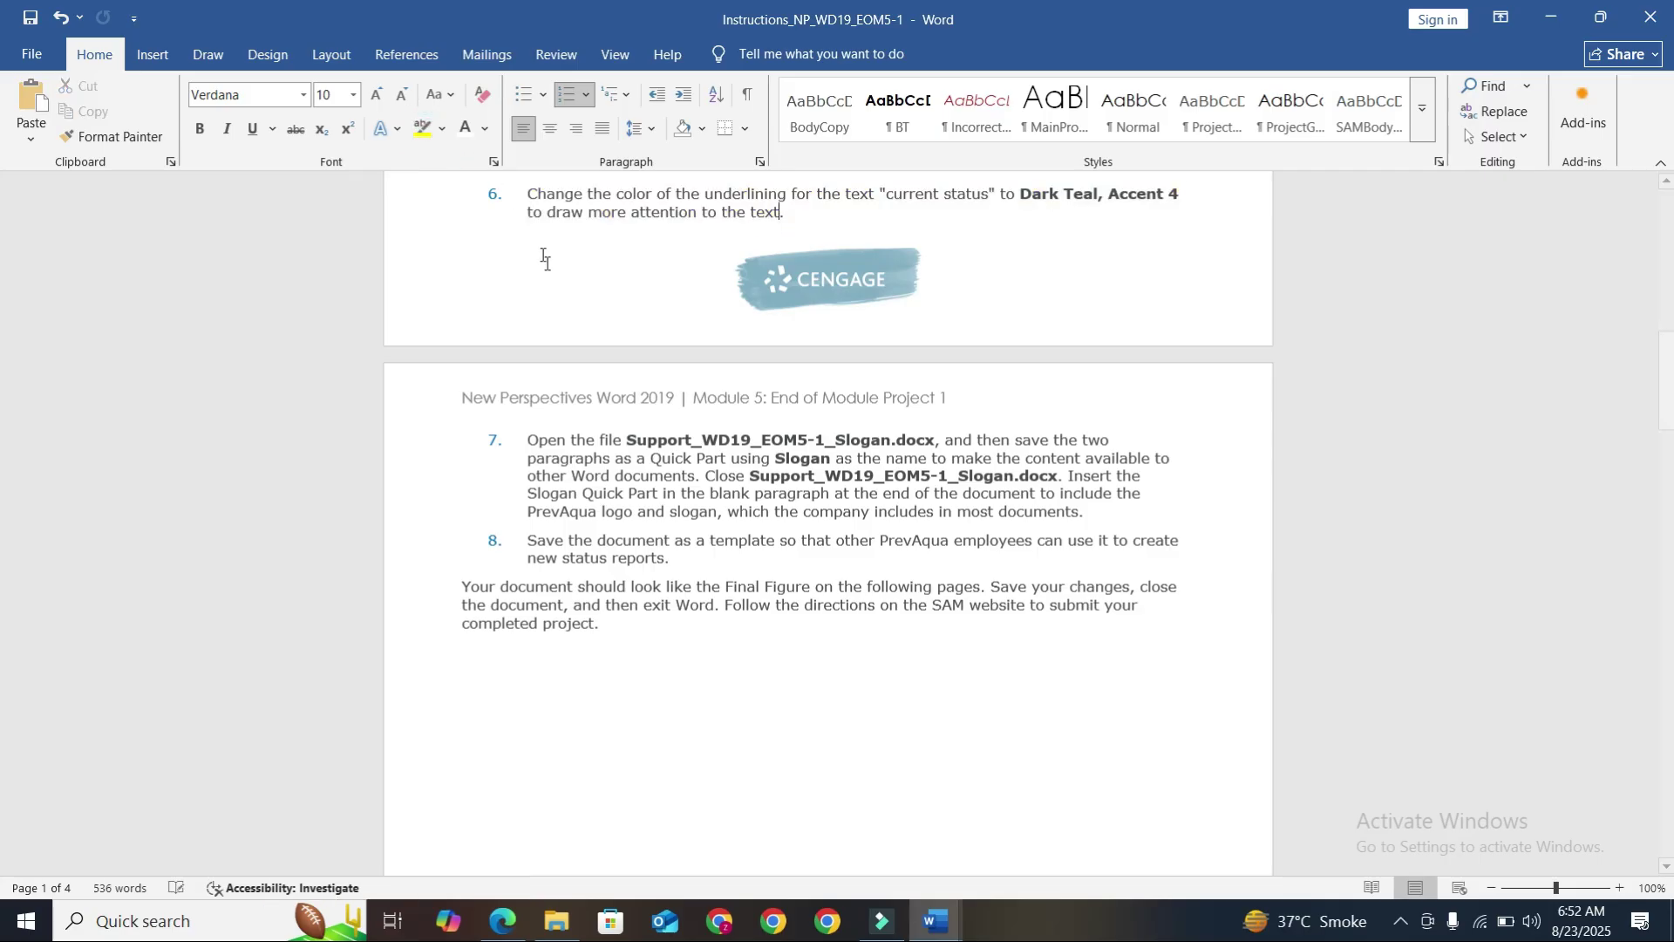
scroll(545, 259, down, 1)
drag(525, 387, 1086, 461)
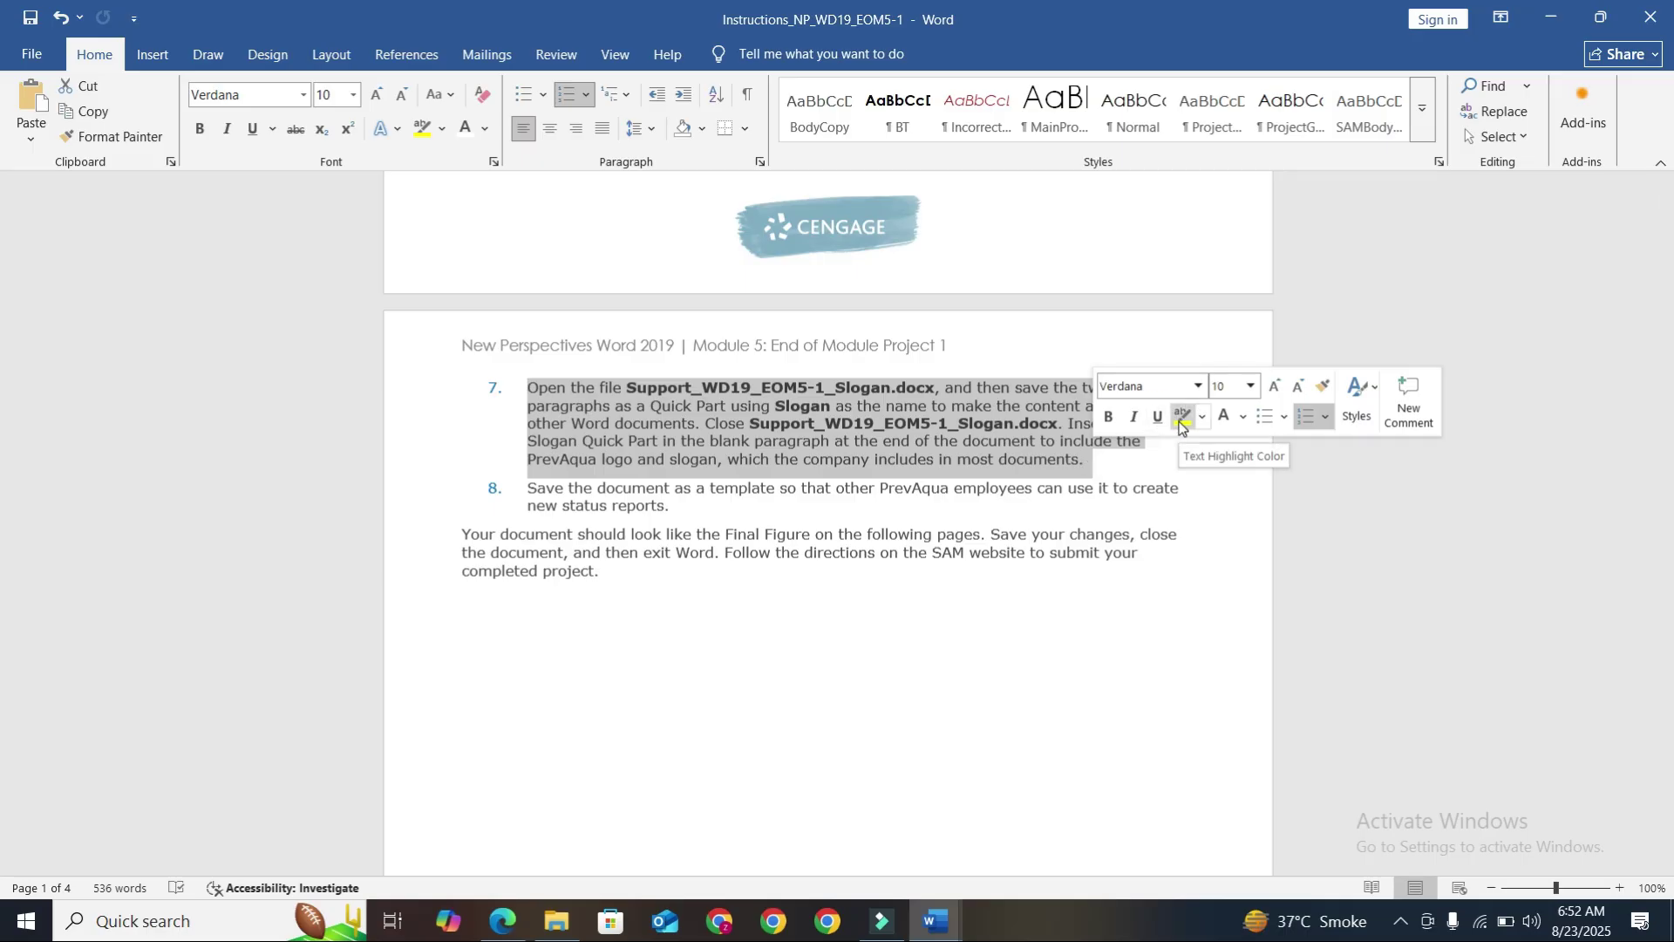
click(1180, 418)
click(528, 488)
scroll(529, 375, down, 2)
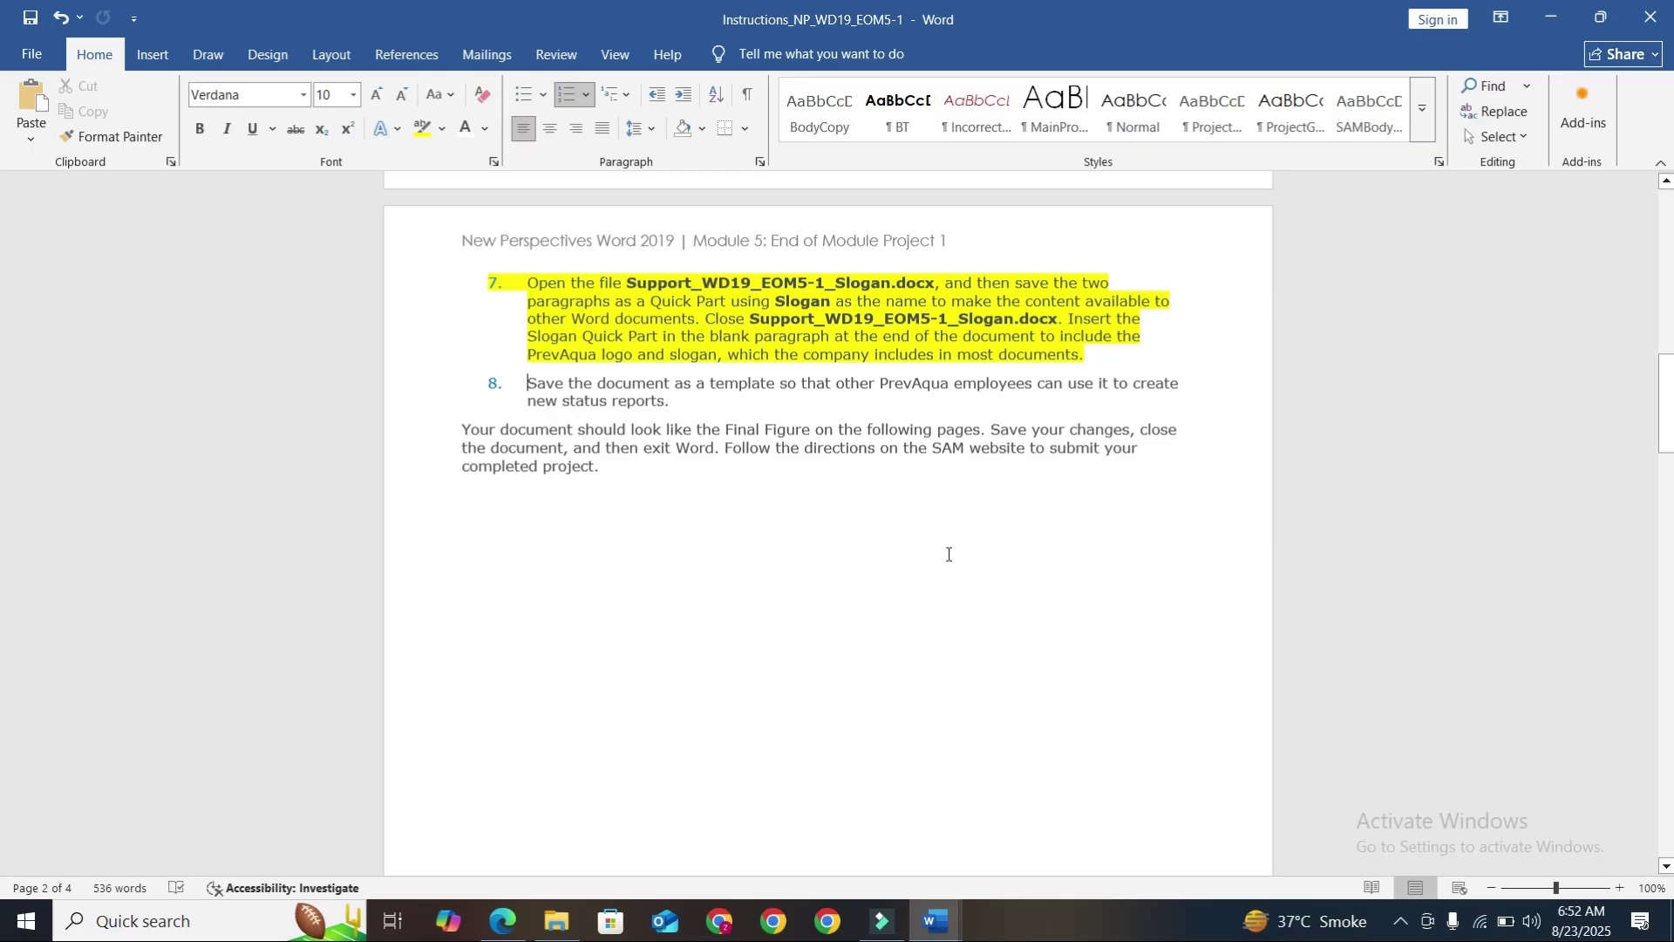
Open the Support_WD19_EOM5-1_Slogan document from the ".Word Module 5 SAM End of Module Project 1" folder
click(935, 920)
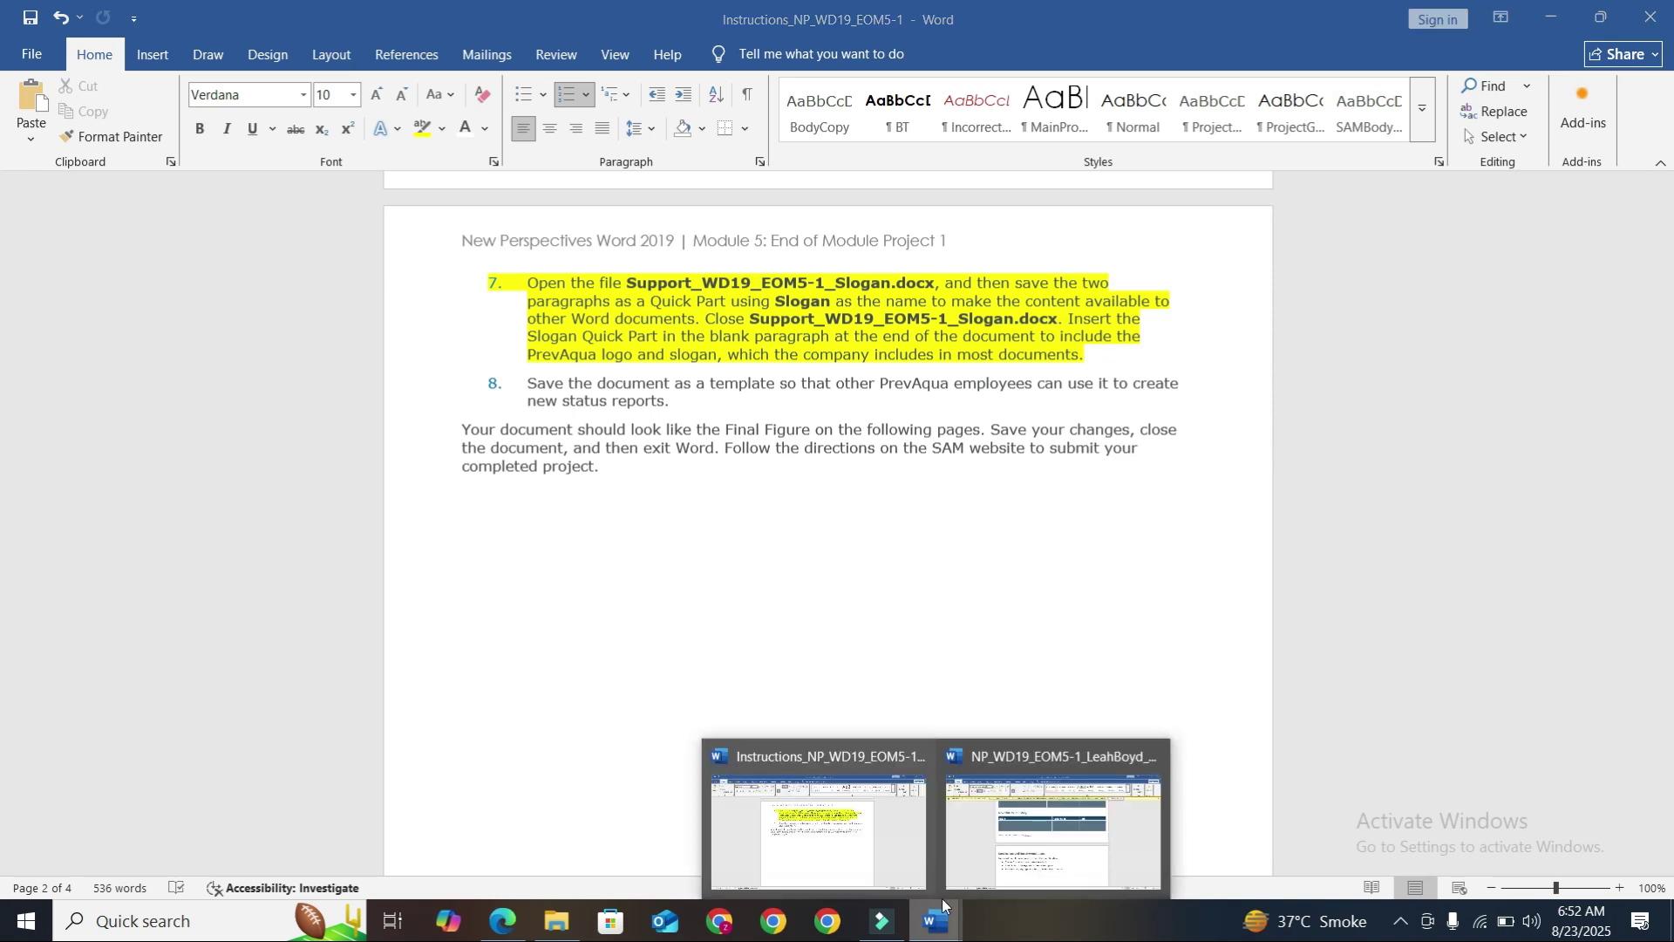
click(999, 847)
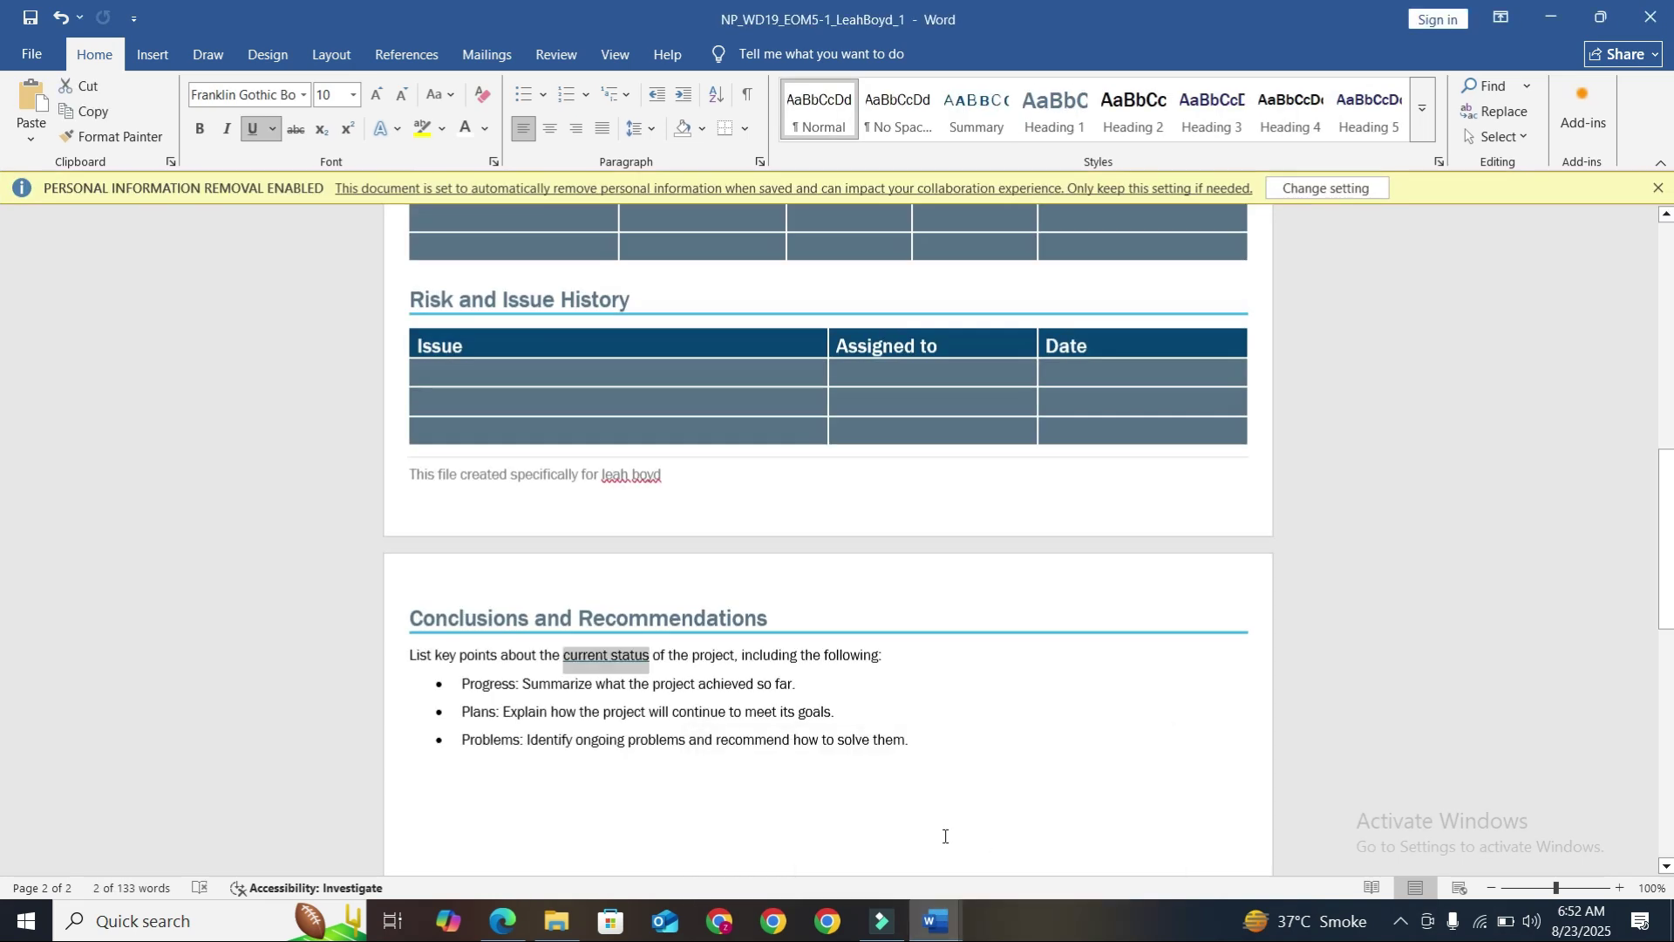
click(549, 928)
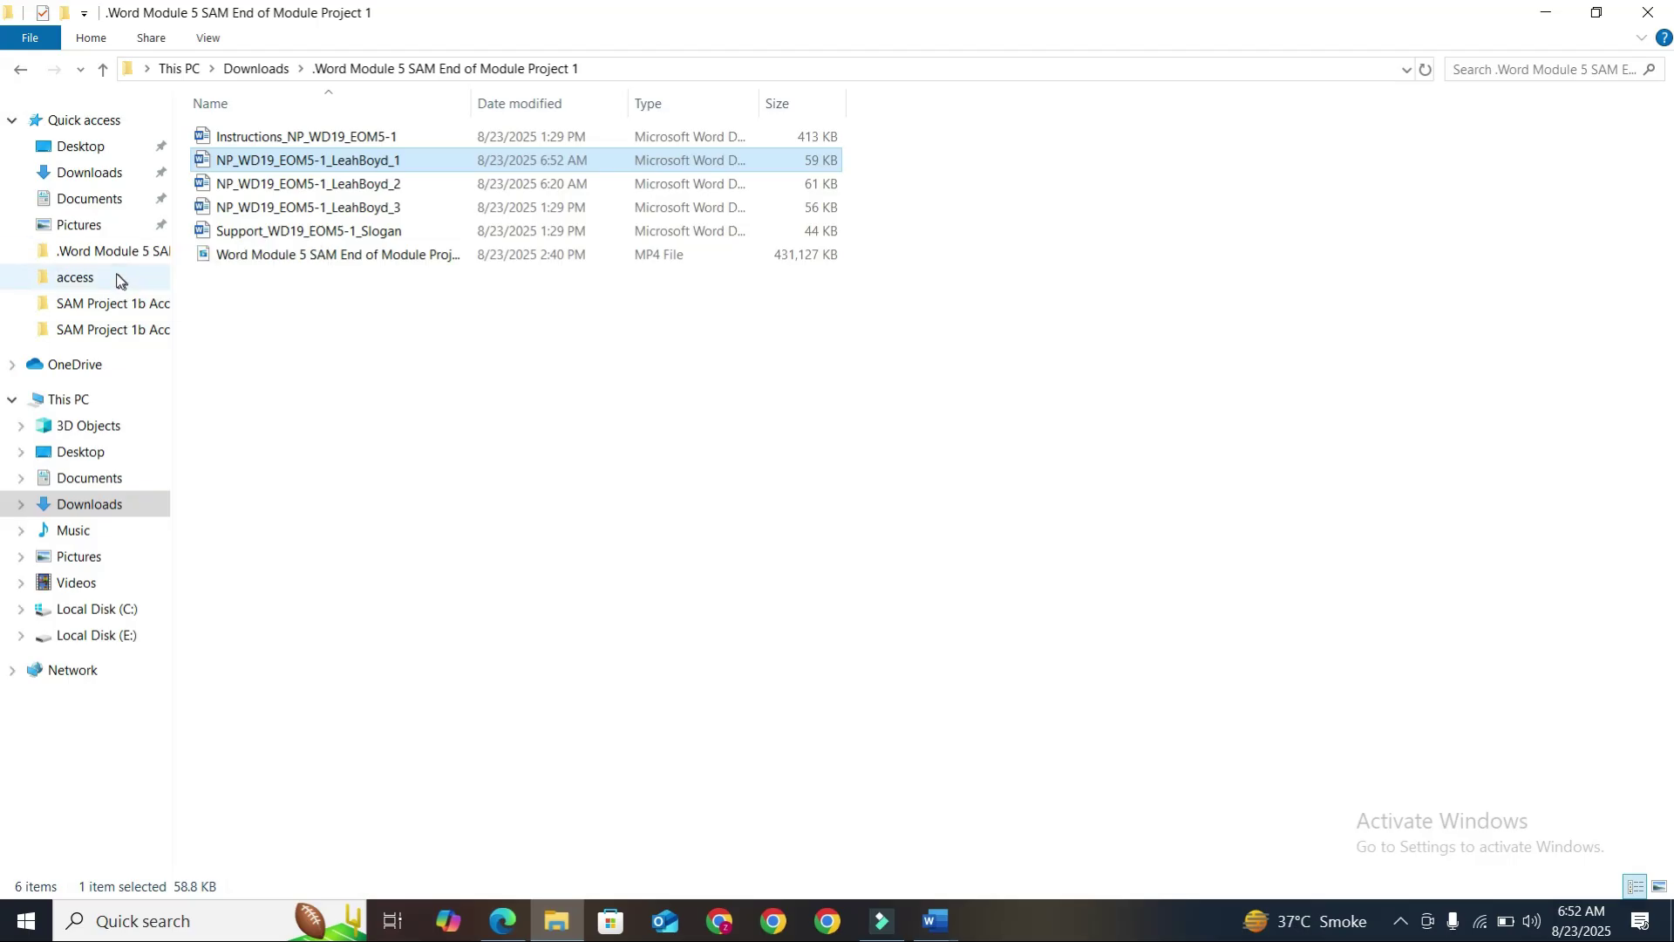
click(101, 177)
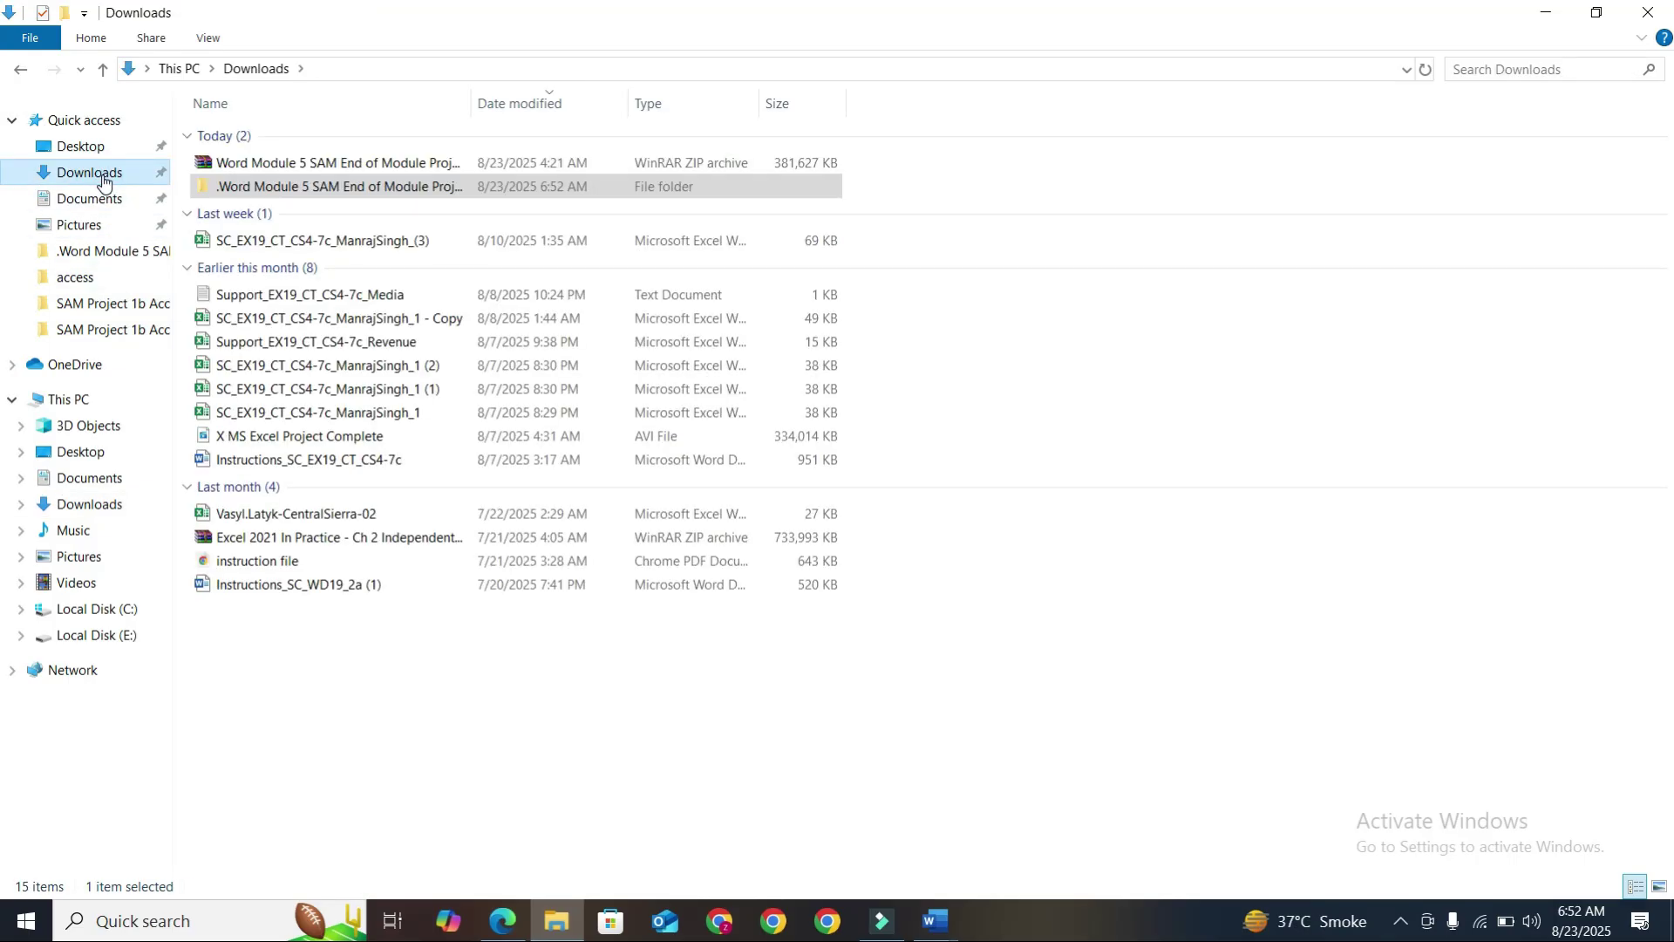
click(19, 69)
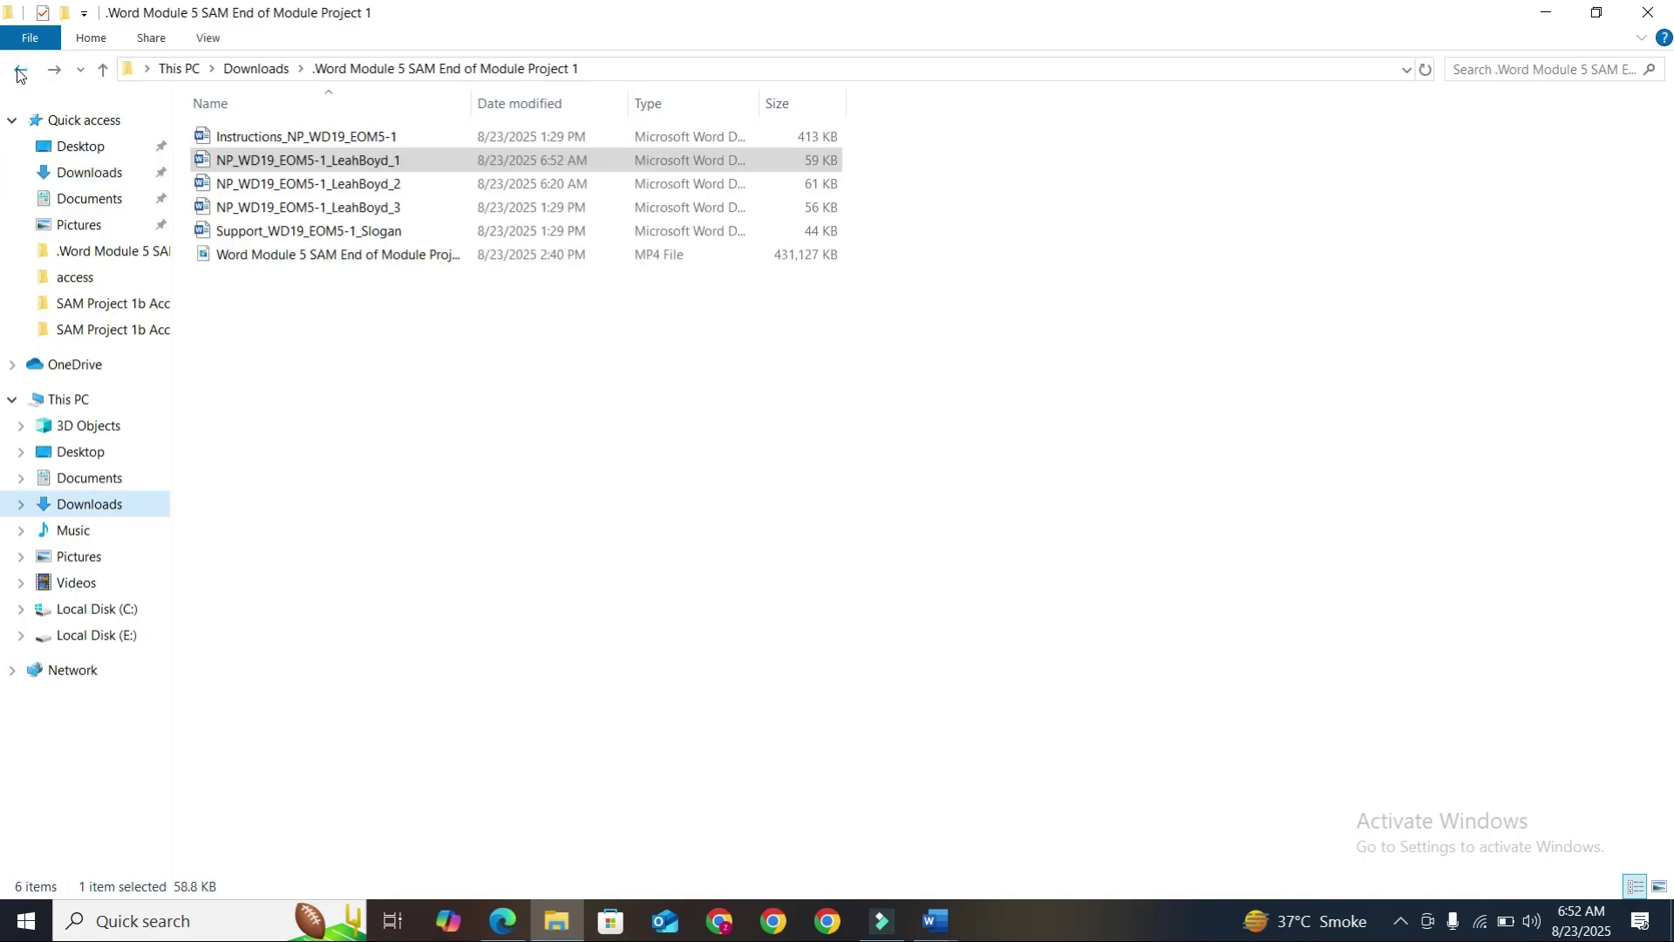
double_click(355, 237)
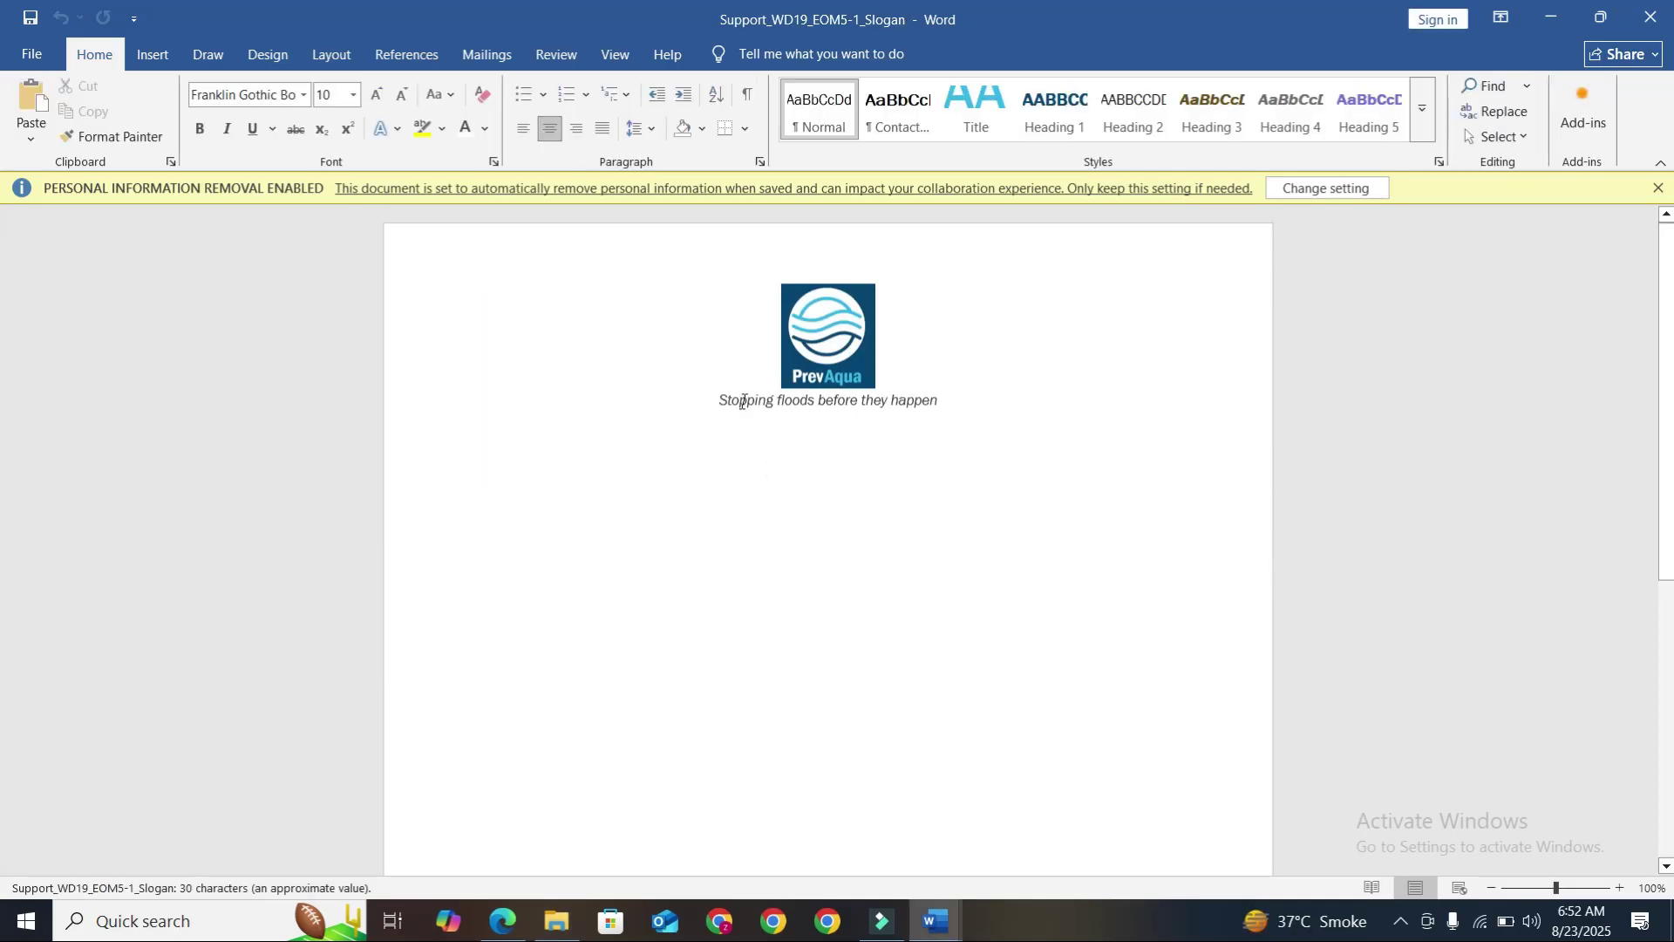
Save the logo and slogan paragraphs as a Quick Part named "Slogan" in the General category, and close the support document
key(ctrl+a)
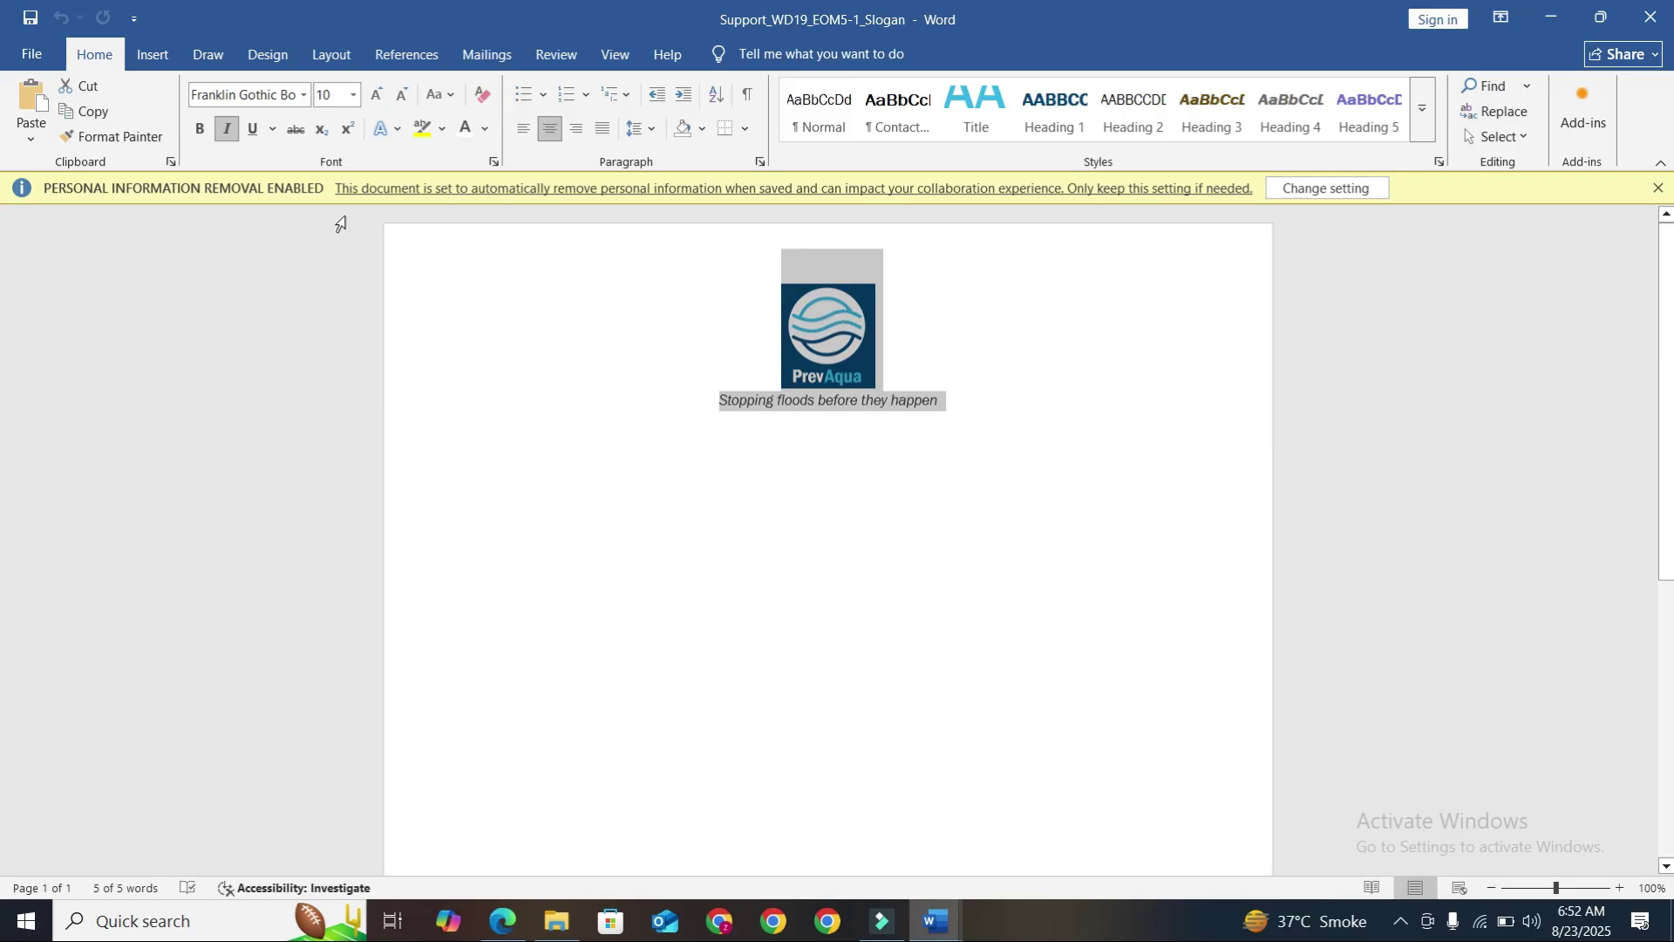
click(144, 56)
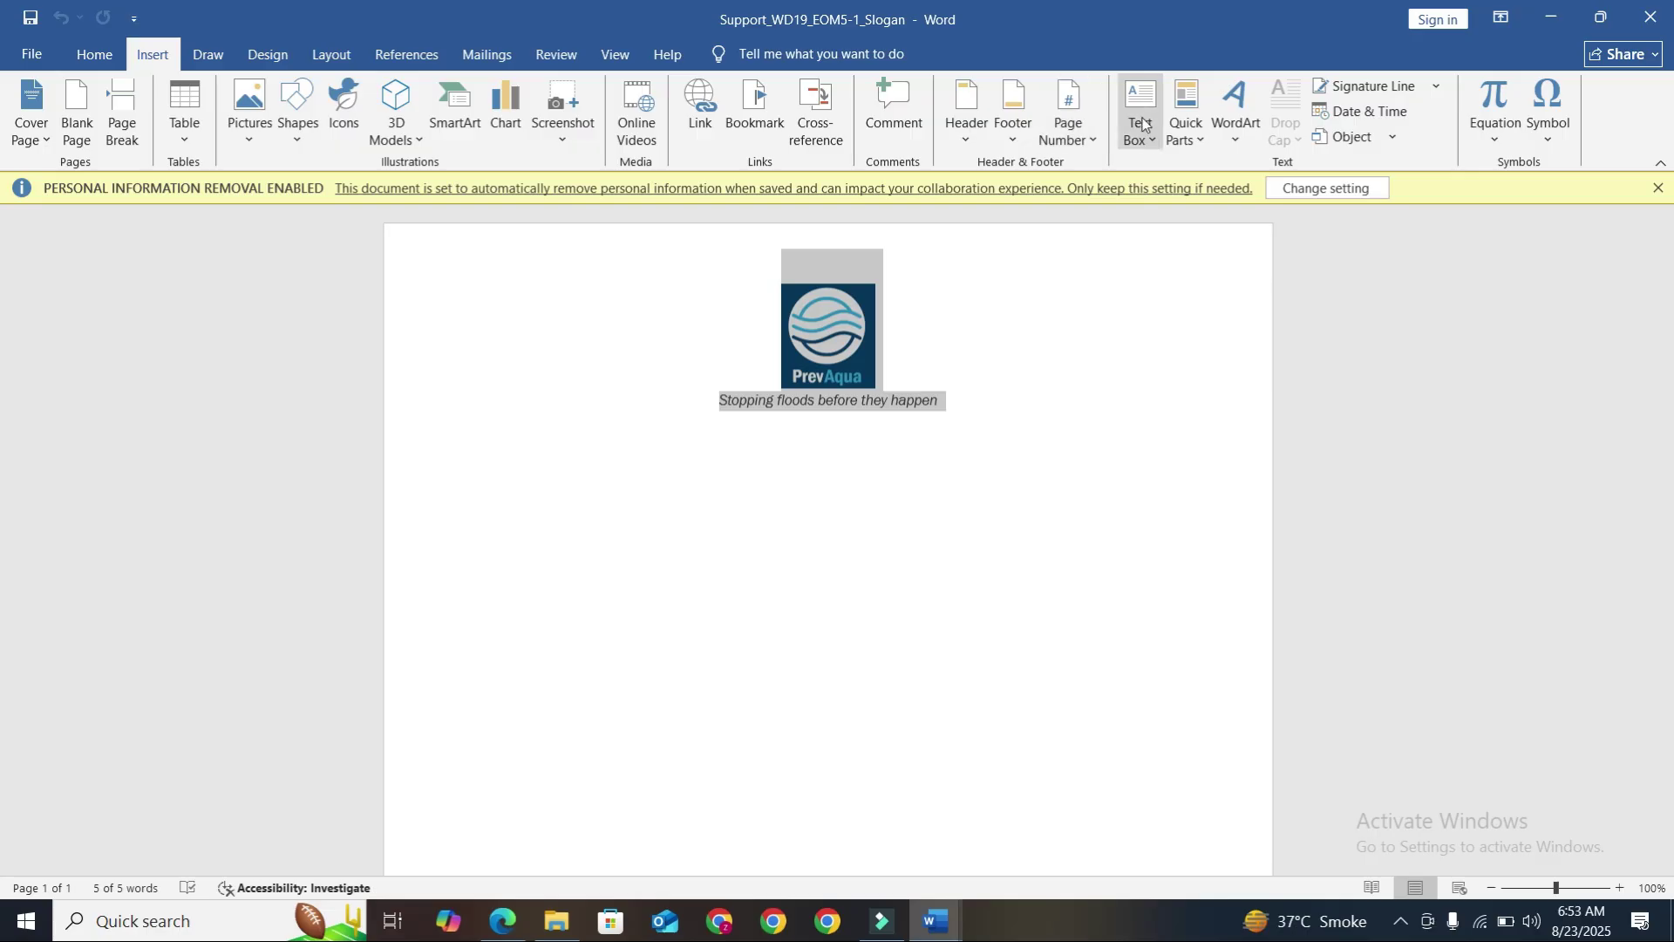
click(1196, 132)
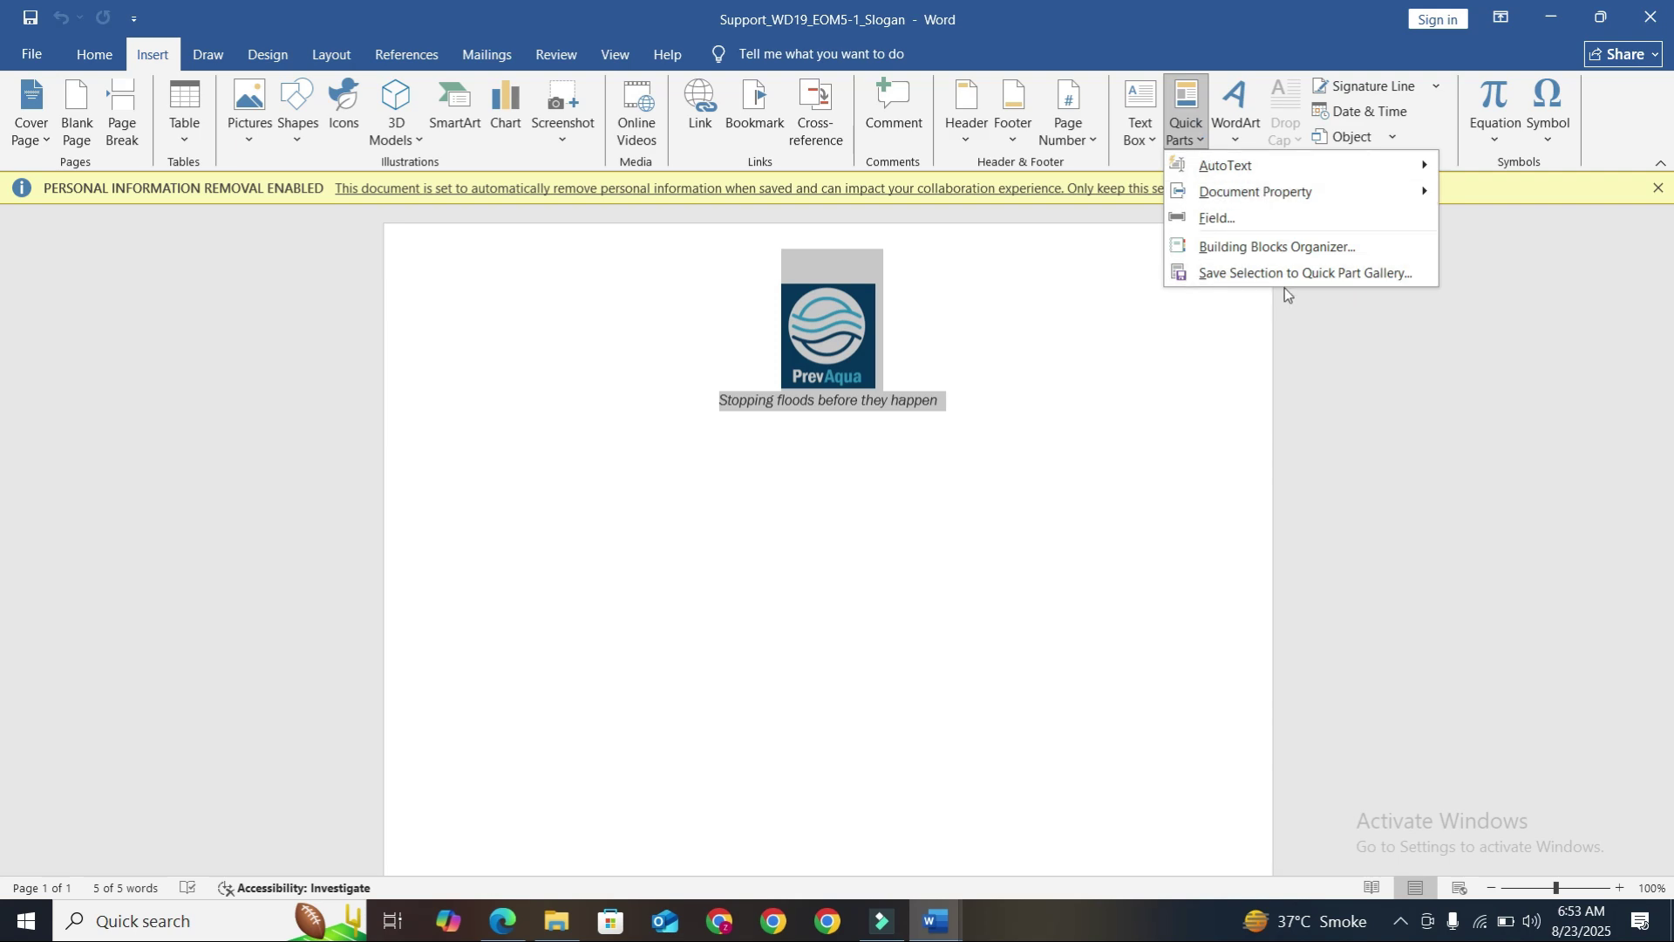
click(1289, 272)
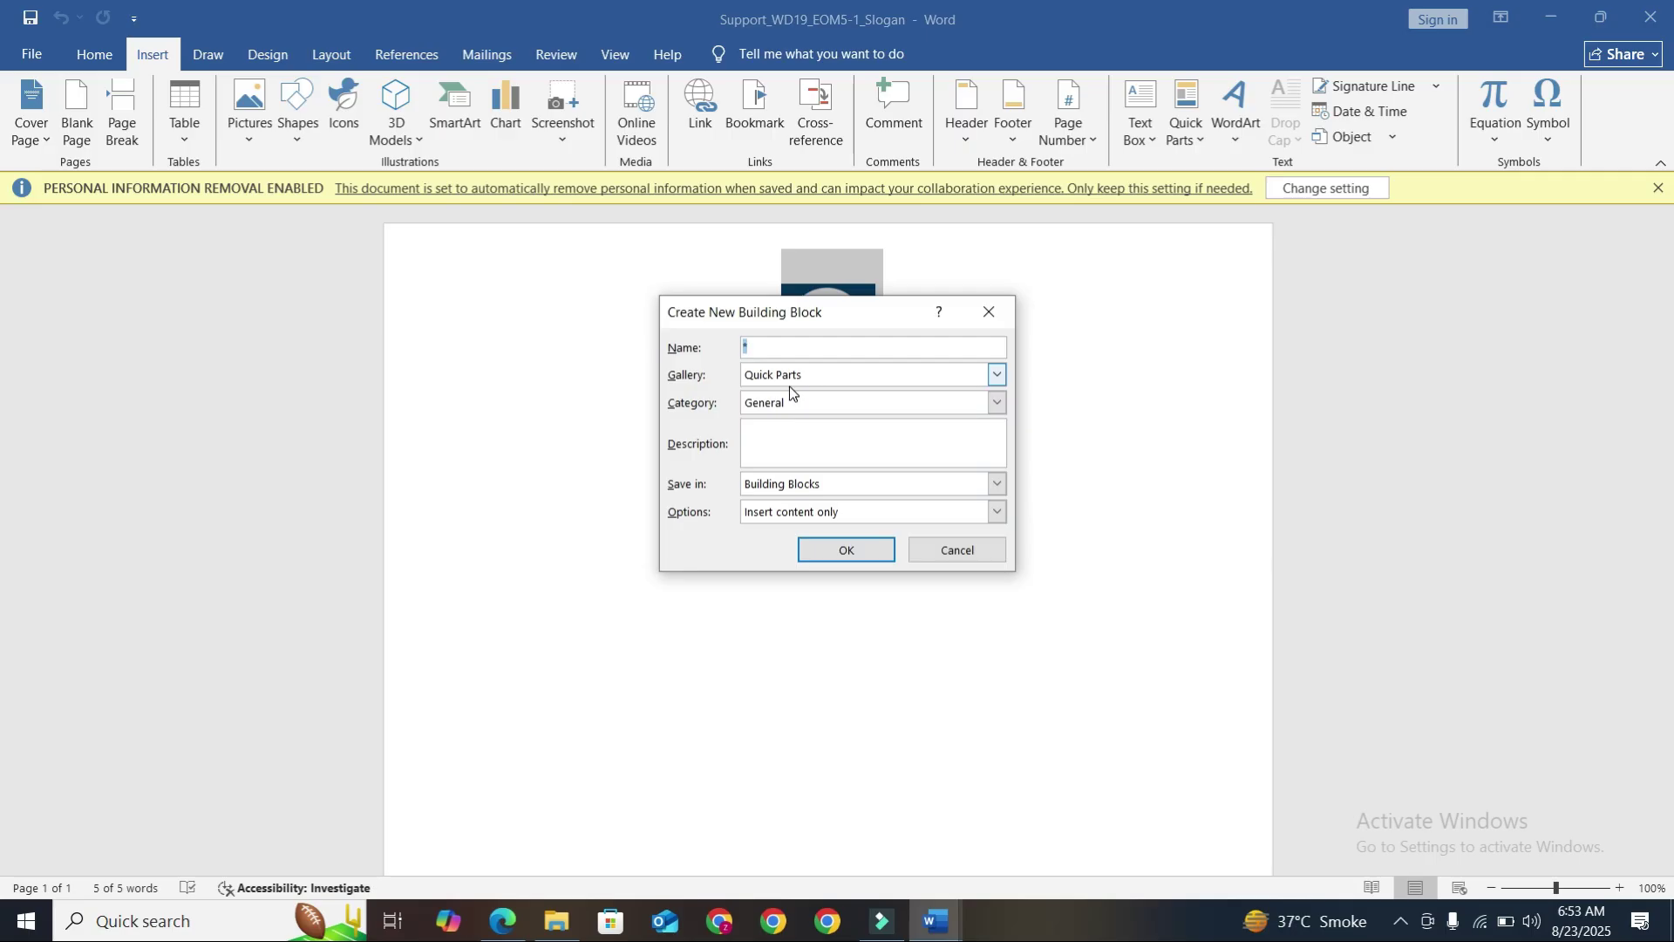
text(S)
text(logan)
click(866, 547)
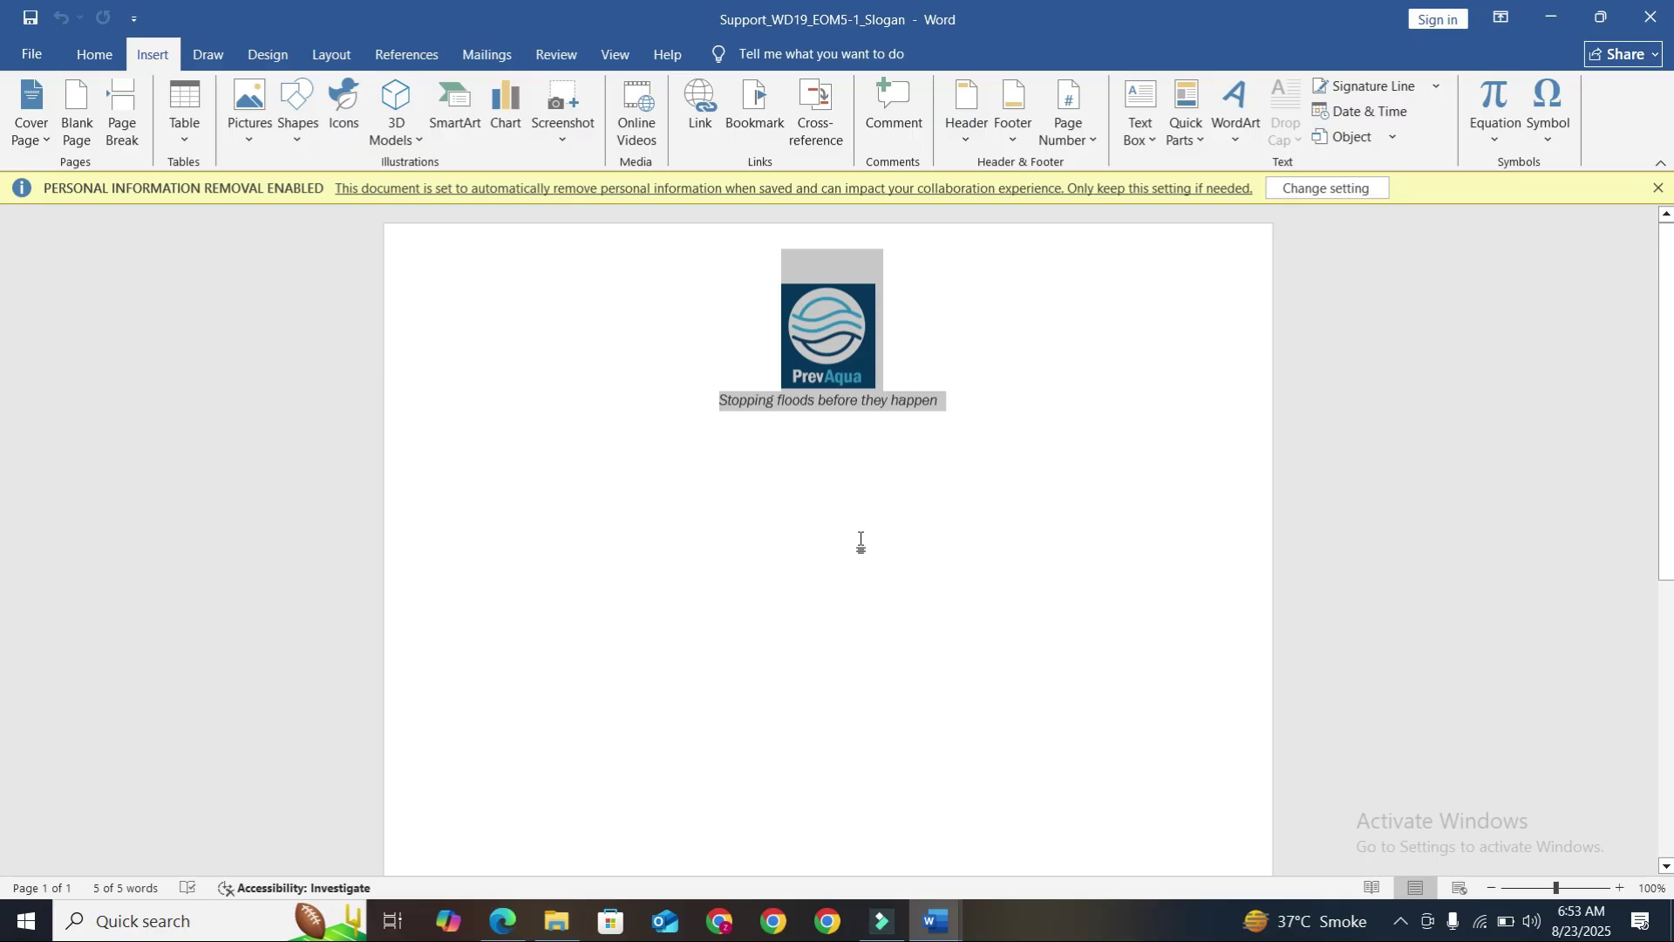
click(1649, 24)
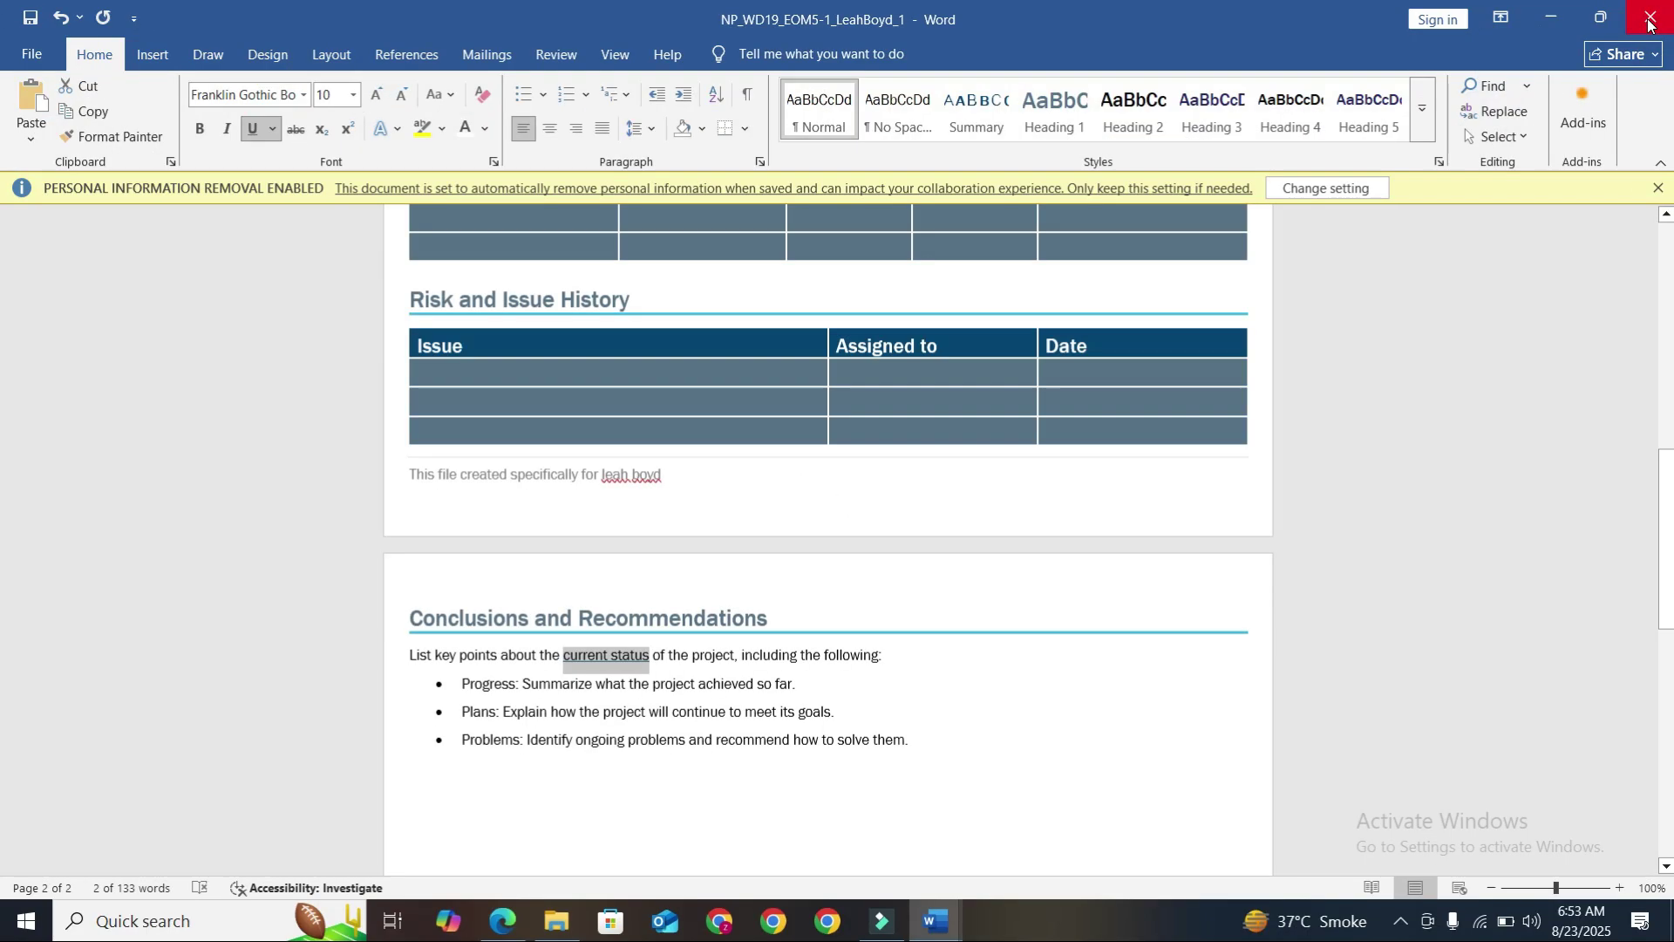
Insert the Slogan Quick Part in the blank paragraph at the end of the status report and save the document
click(883, 791)
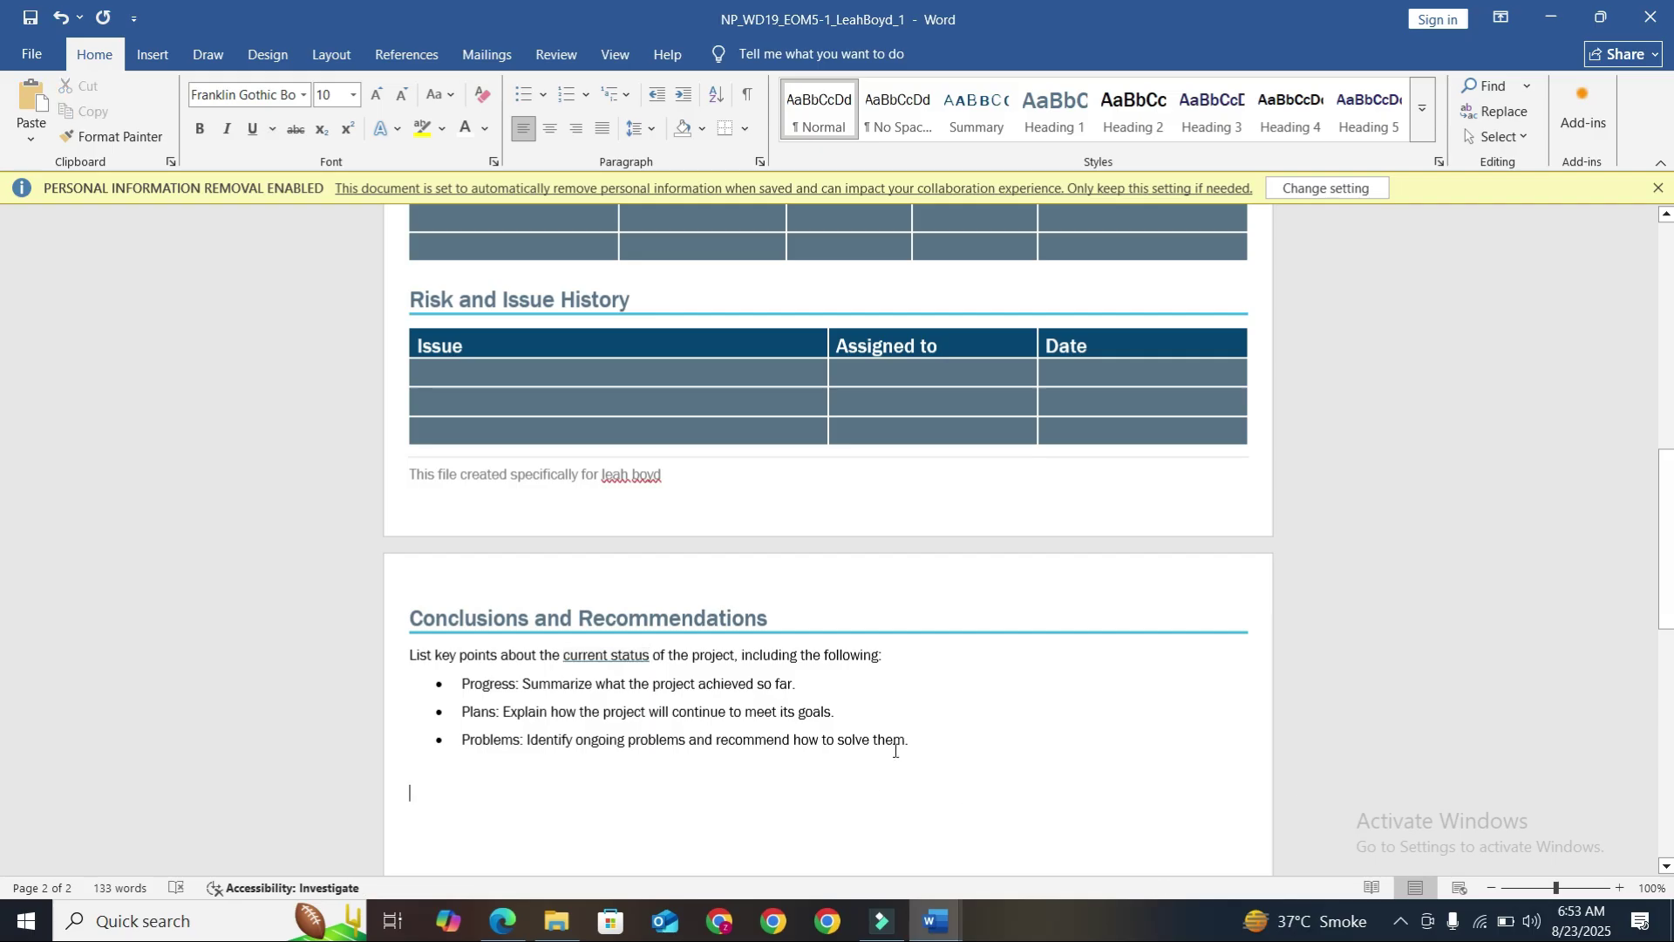
scroll(879, 758, down, 2)
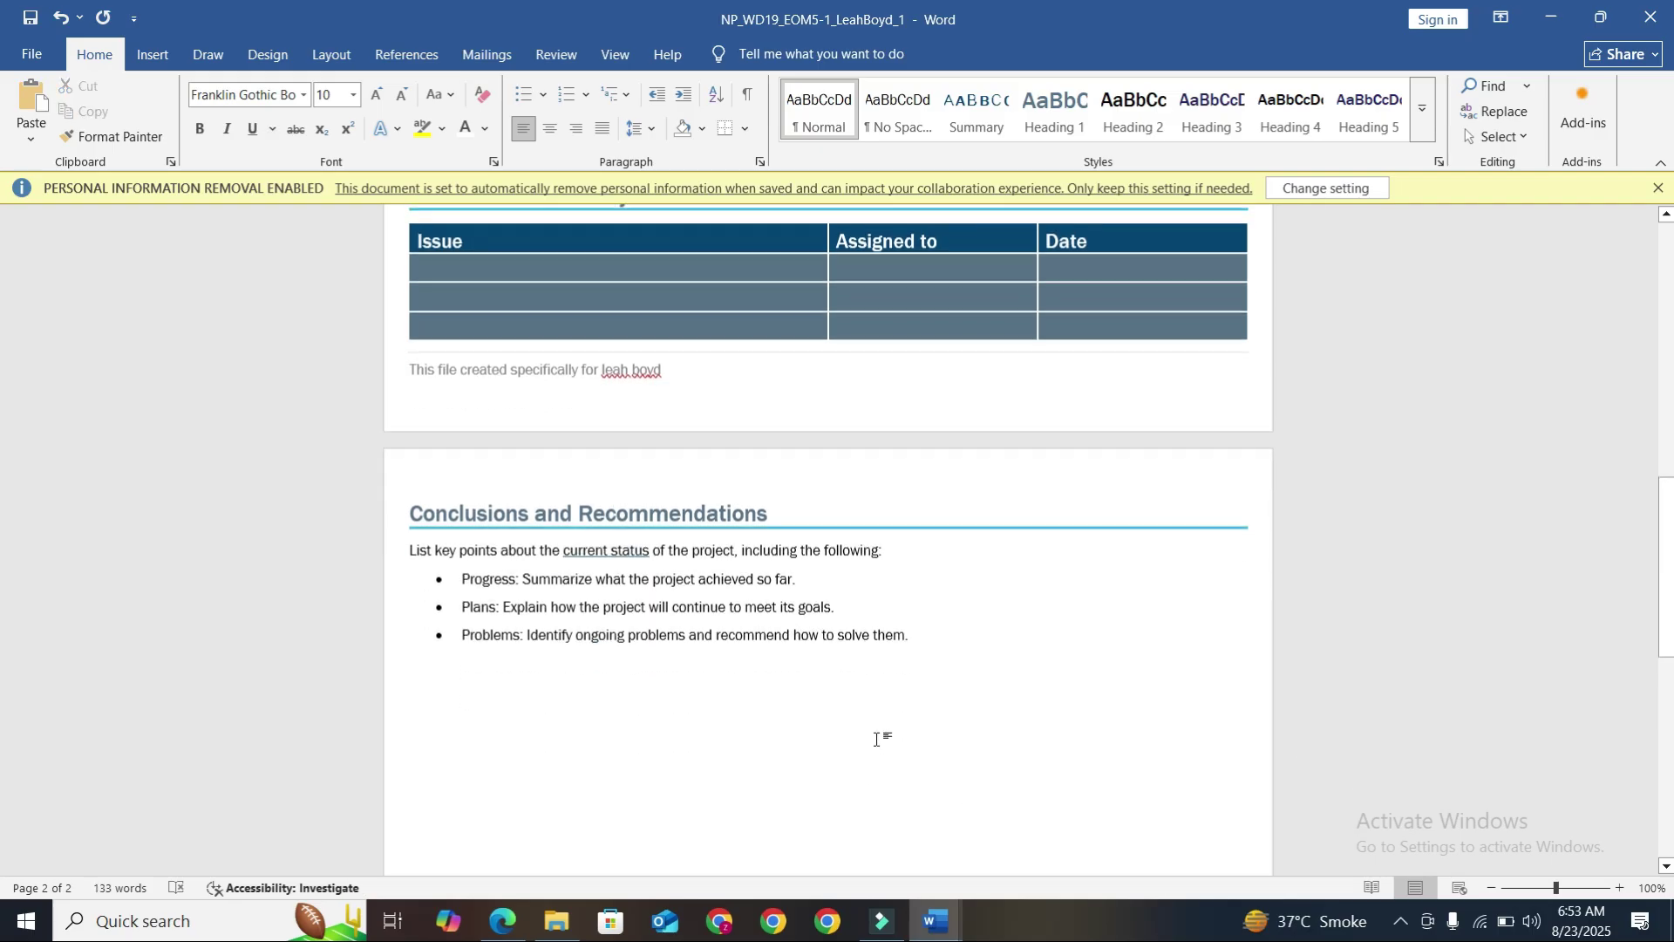
click(148, 54)
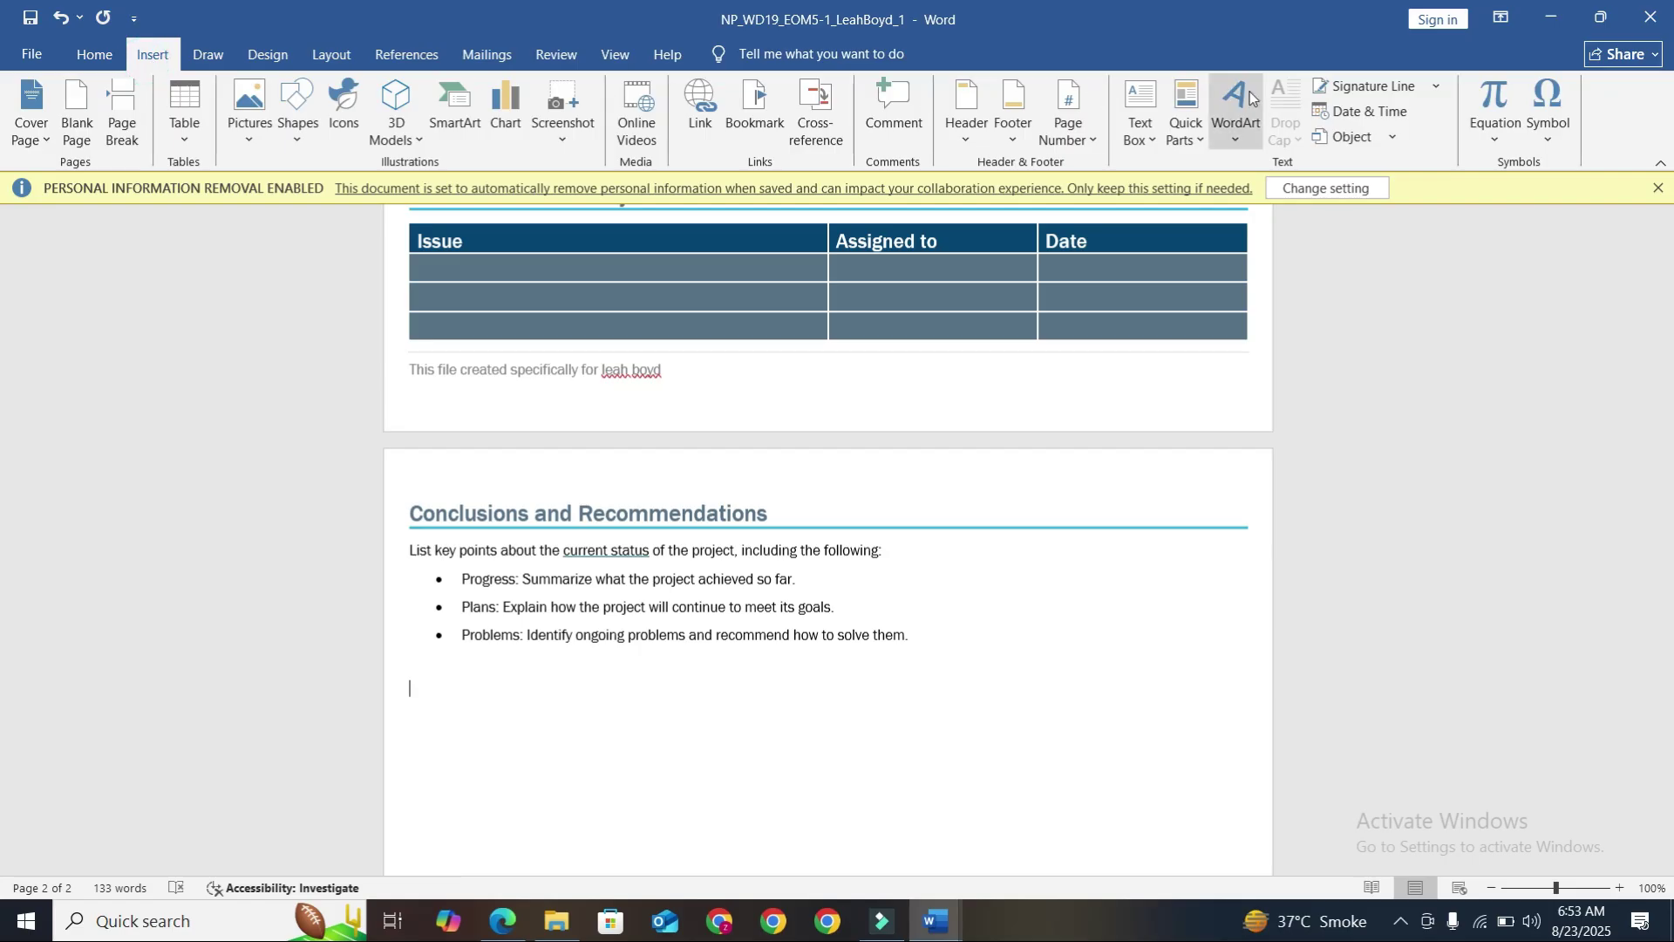
click(1202, 141)
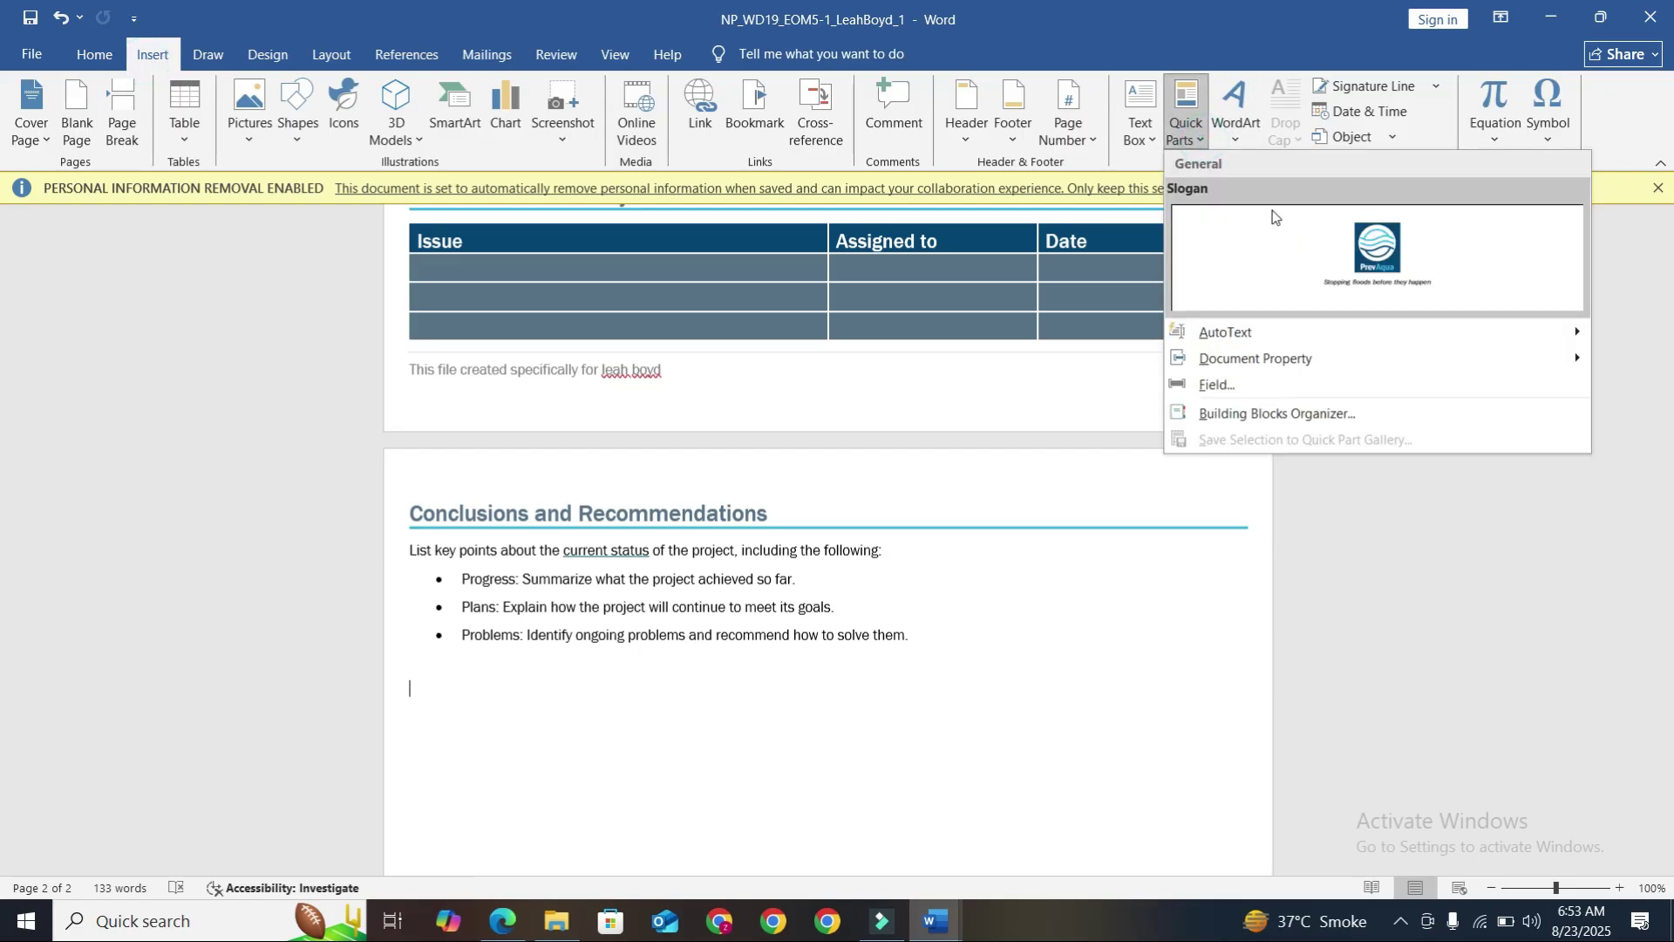
click(1301, 248)
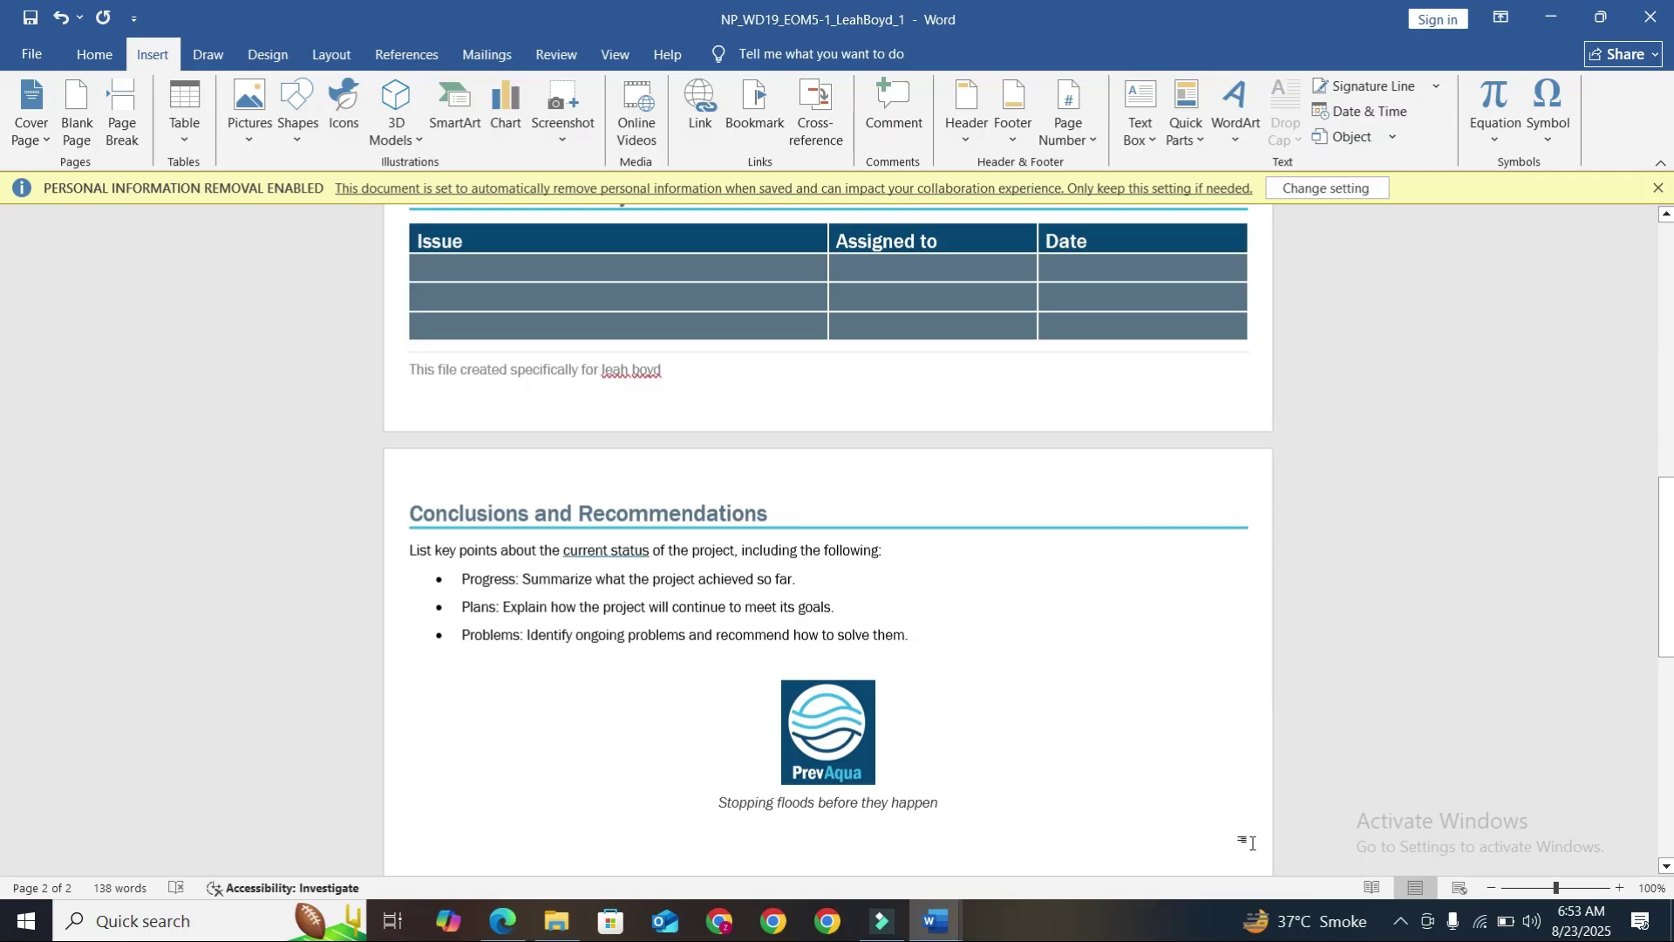
click(23, 24)
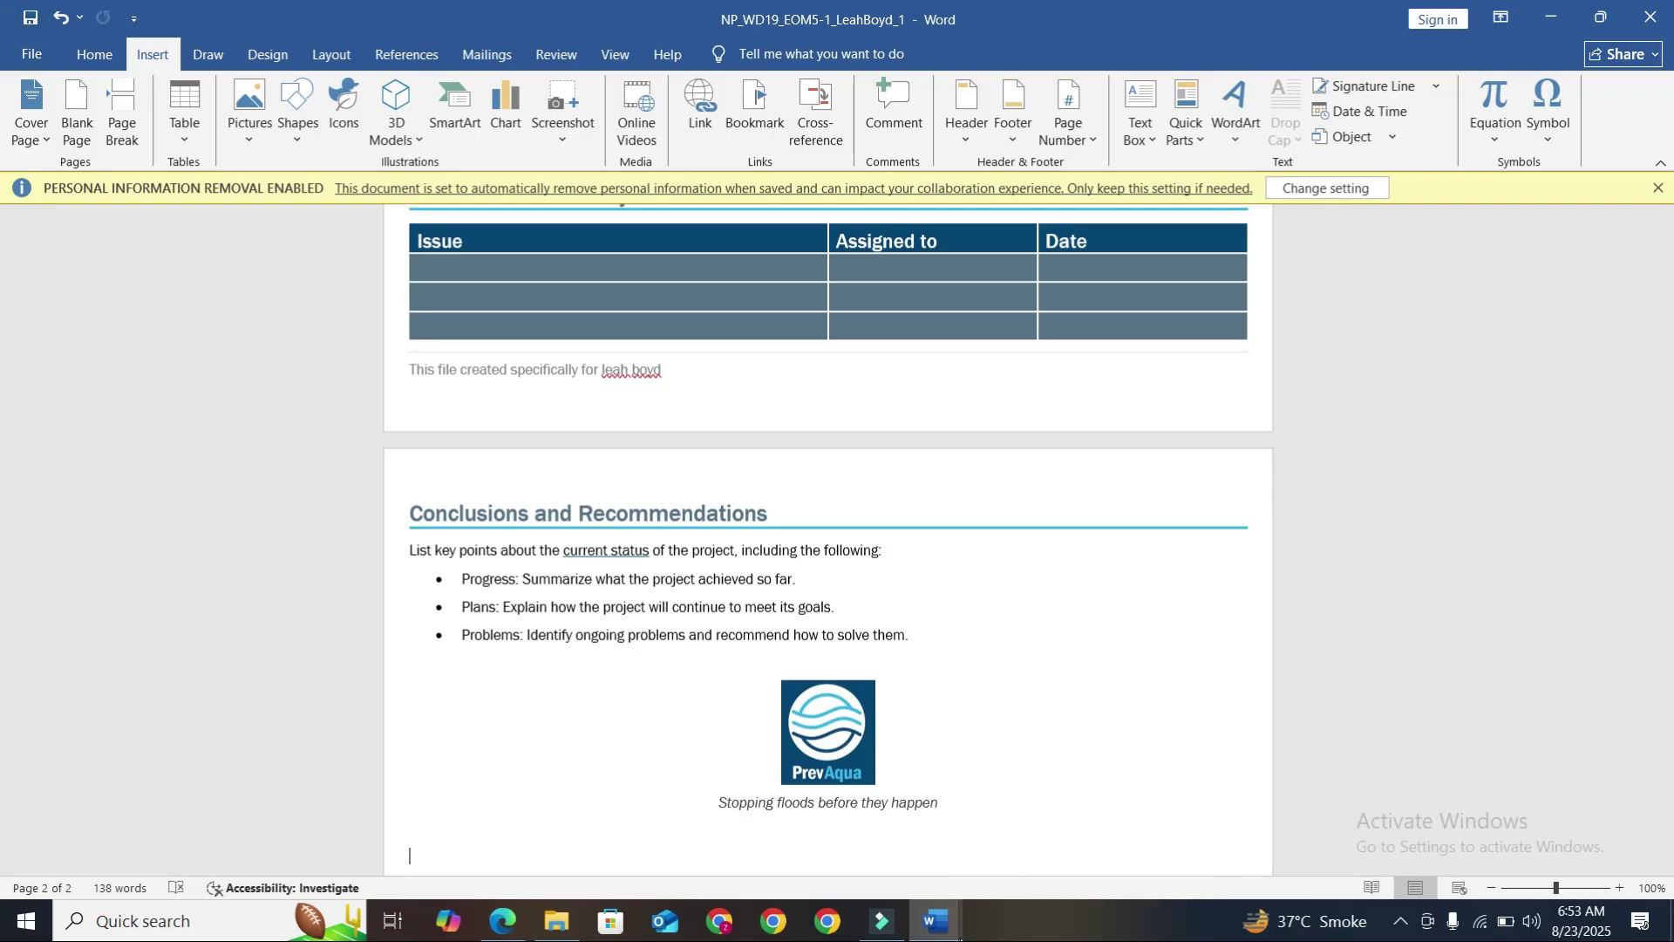
In the instructions document, remove the yellow highlight from the text of project step 7
click(924, 926)
click(859, 807)
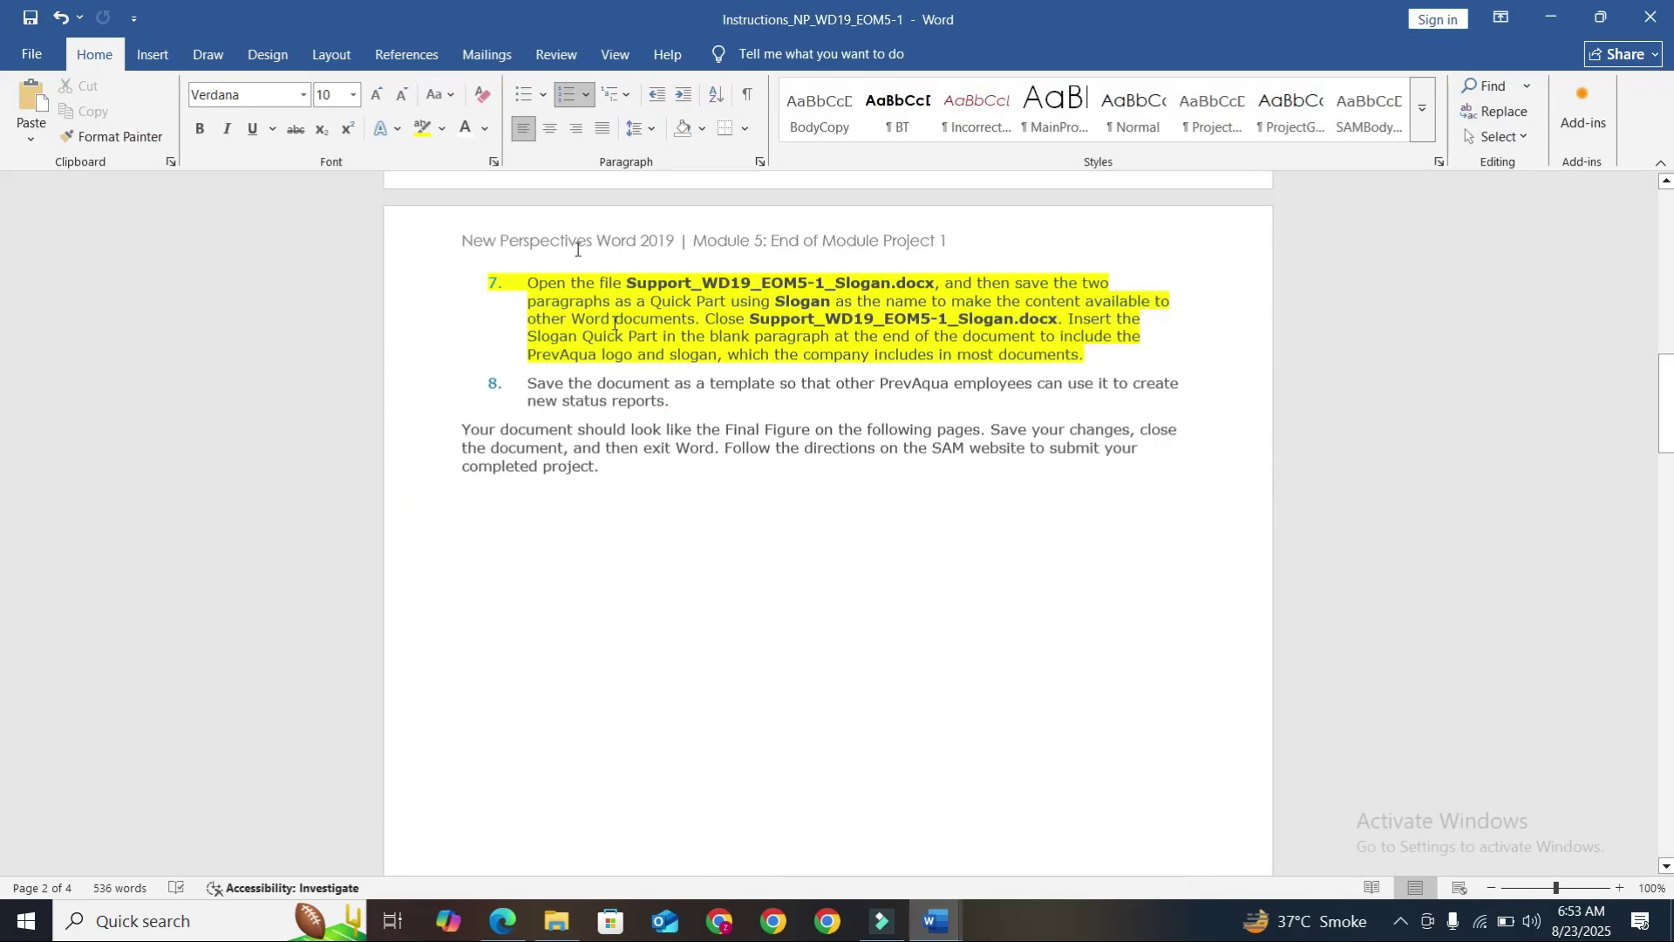
drag(531, 277, 1084, 355)
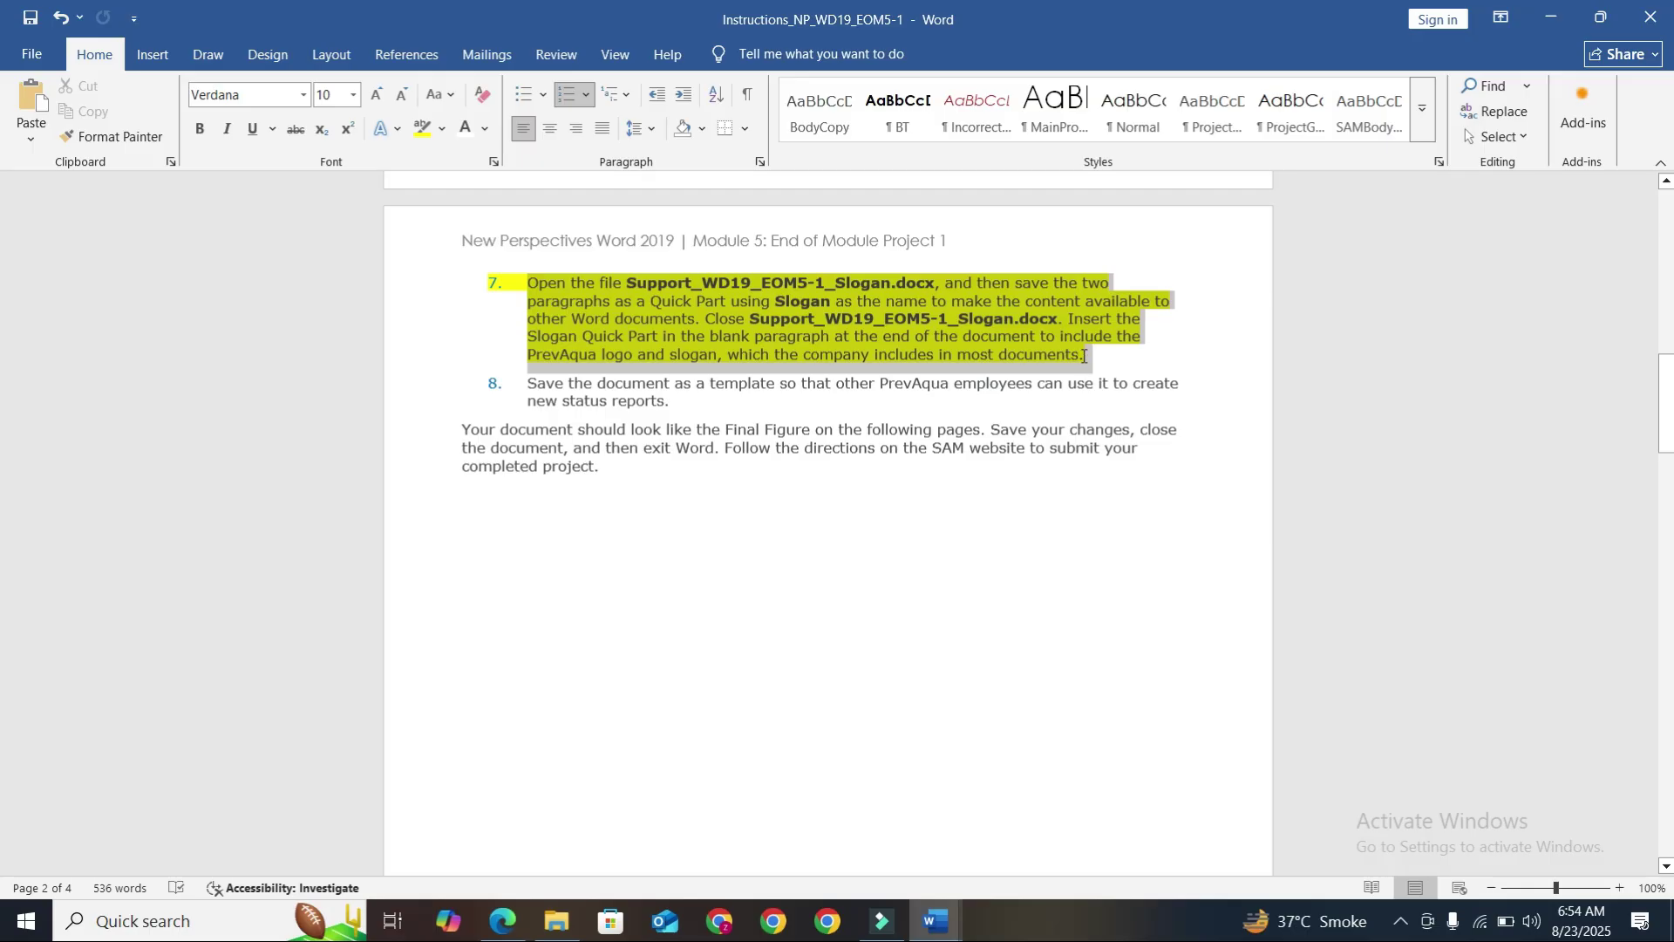
drag(1083, 356, 1081, 356)
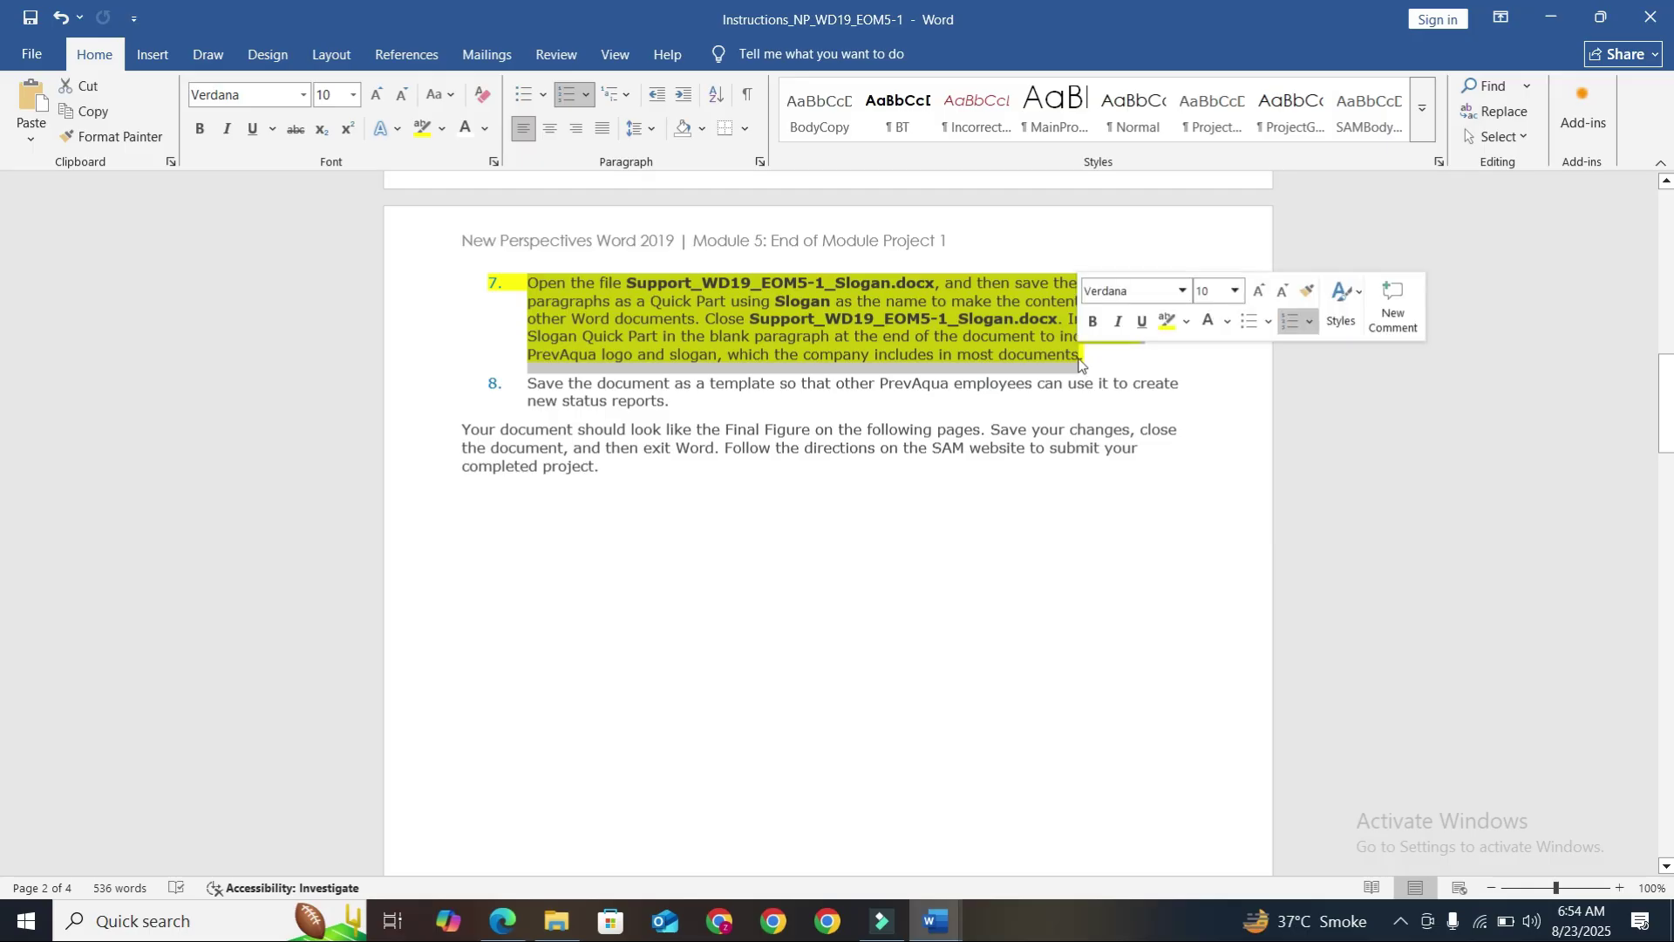
click(1163, 324)
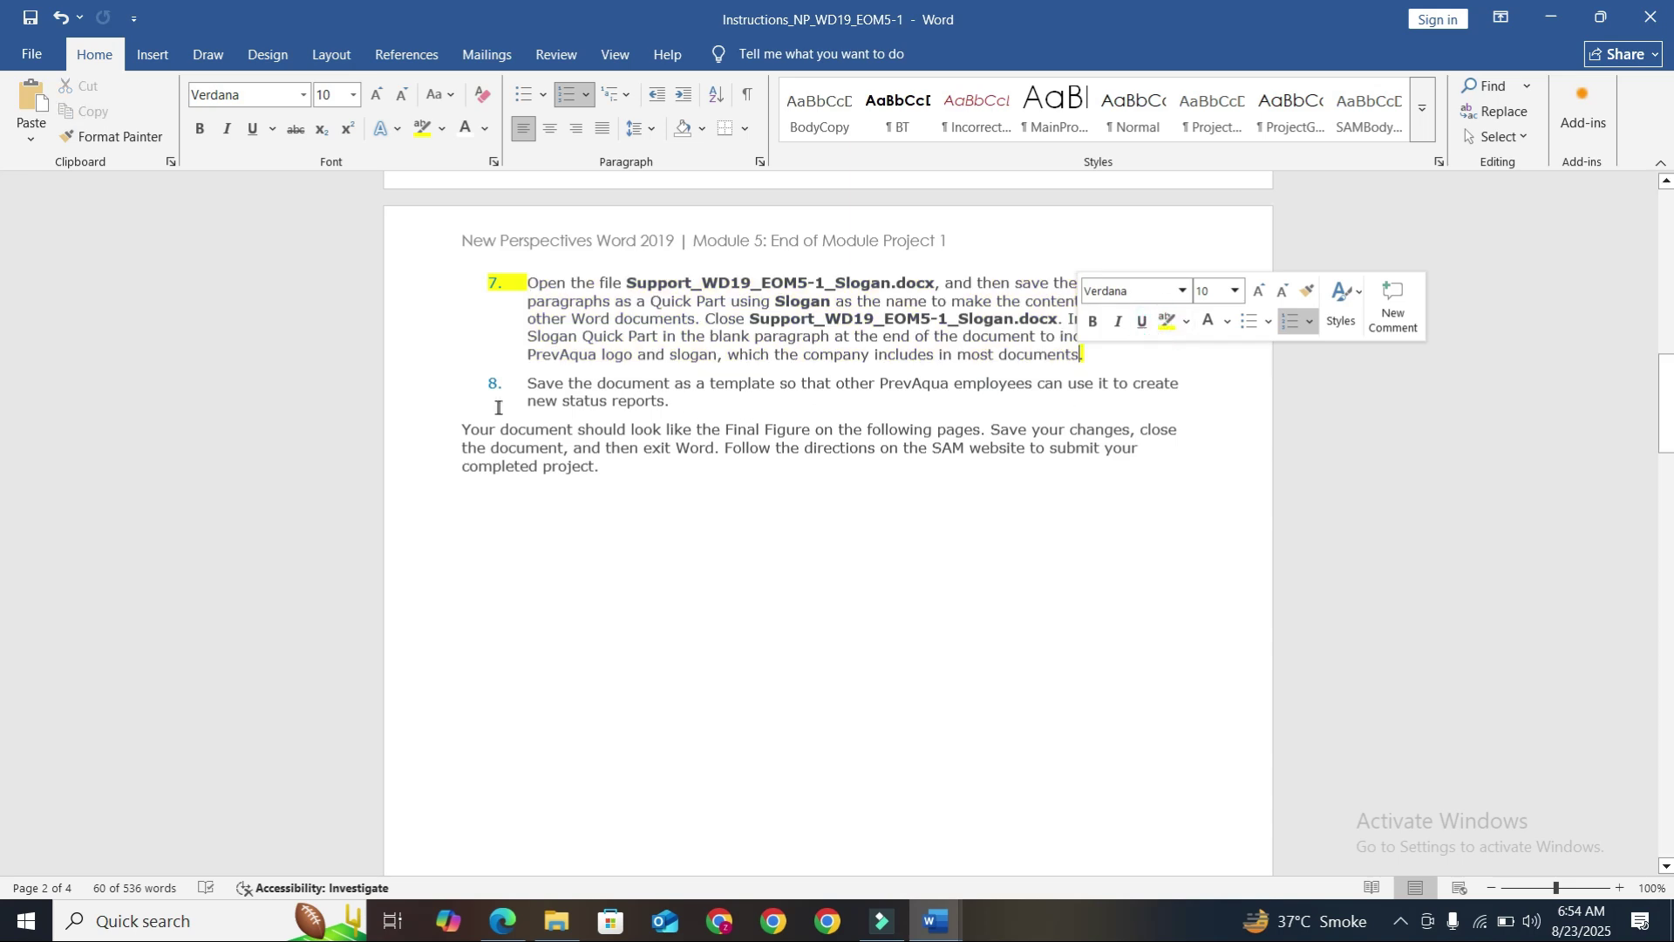
Highlight project step 8 and the closing paragraph about the Final Figure in yellow
drag(527, 387, 698, 471)
click(677, 436)
click(692, 480)
scroll(692, 482, down, 1)
scroll(689, 482, down, 2)
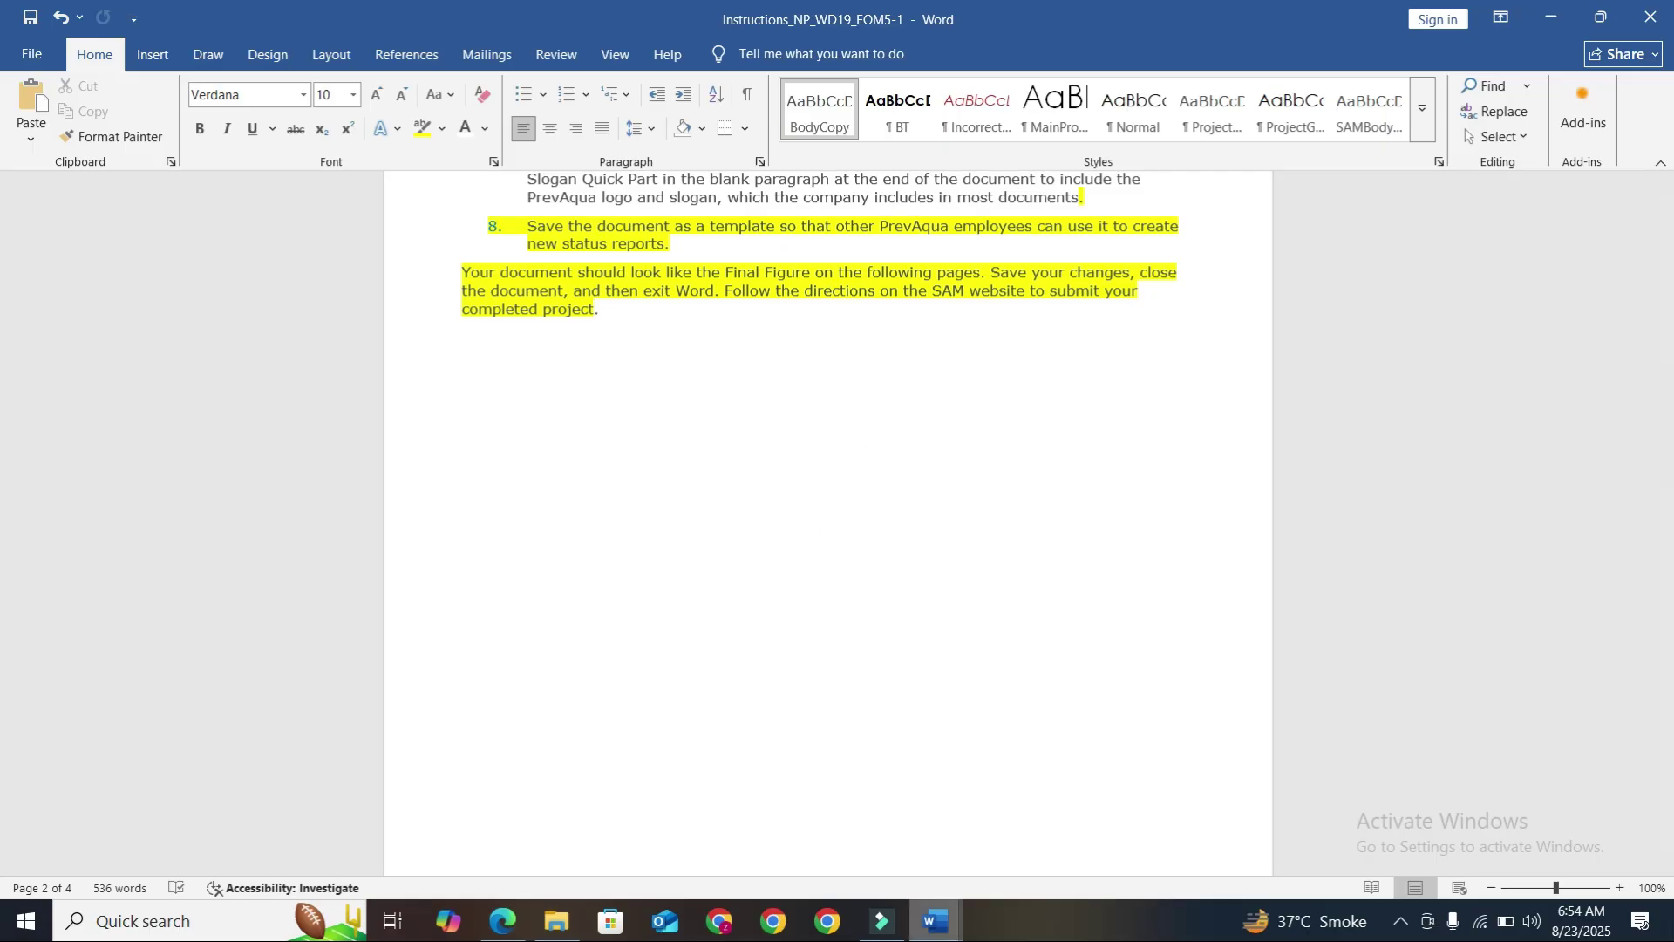
Save the status report as a Word Template in the Custom Office Templates folder under its existing file name
mouse_move(935, 921)
click(1034, 877)
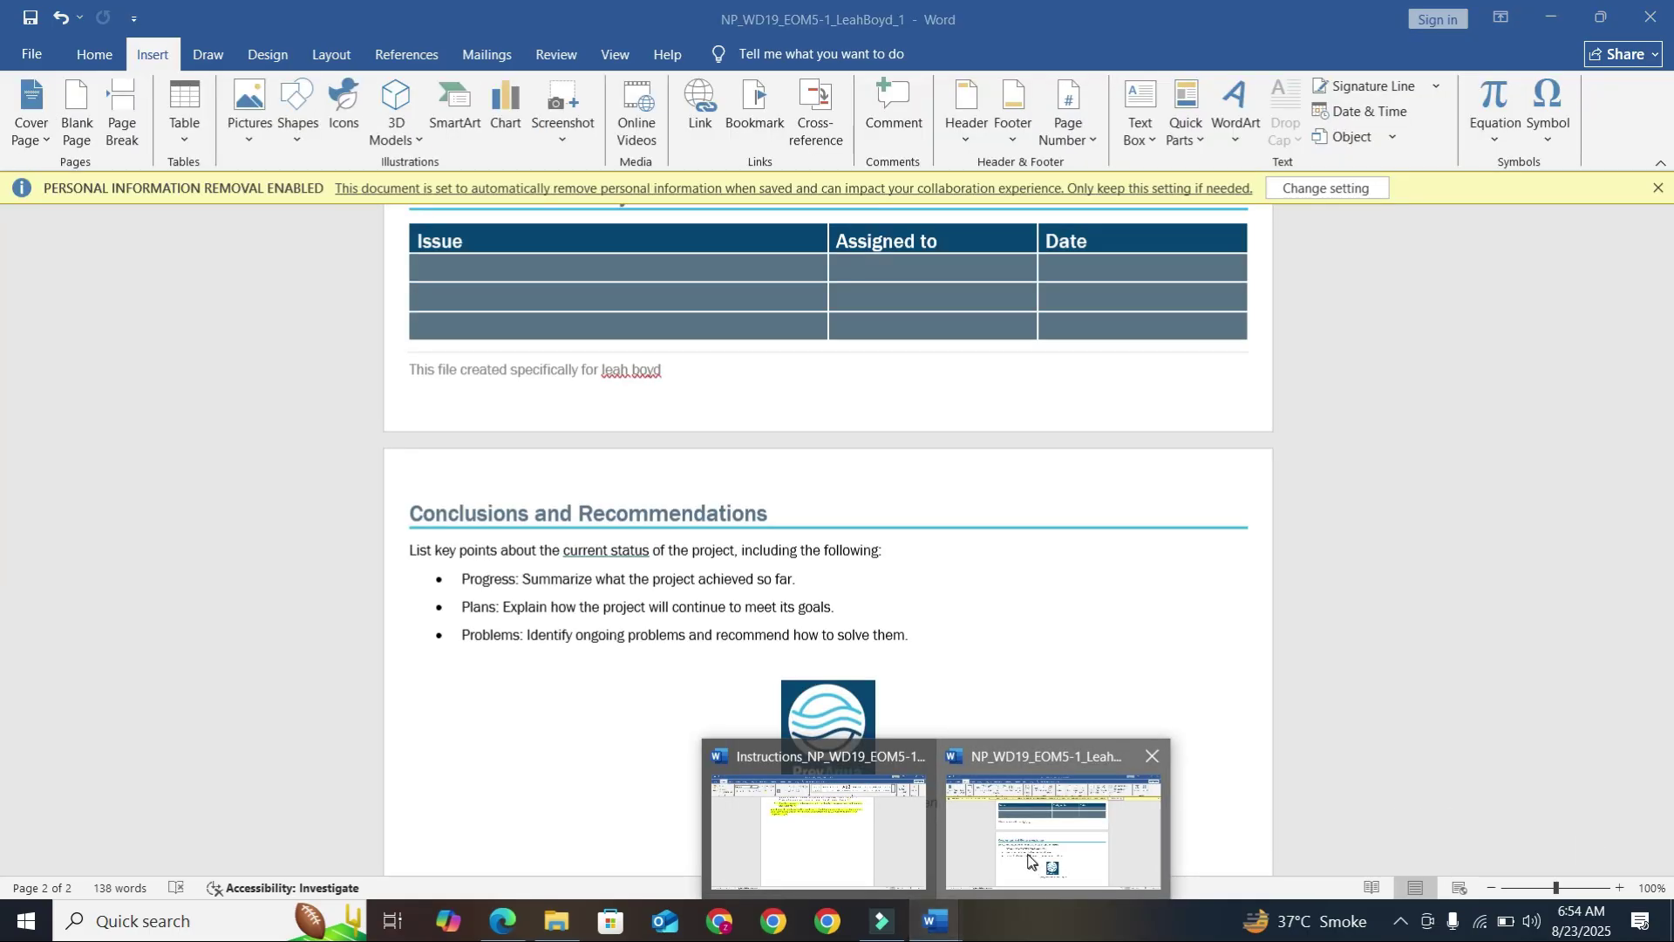
click(30, 54)
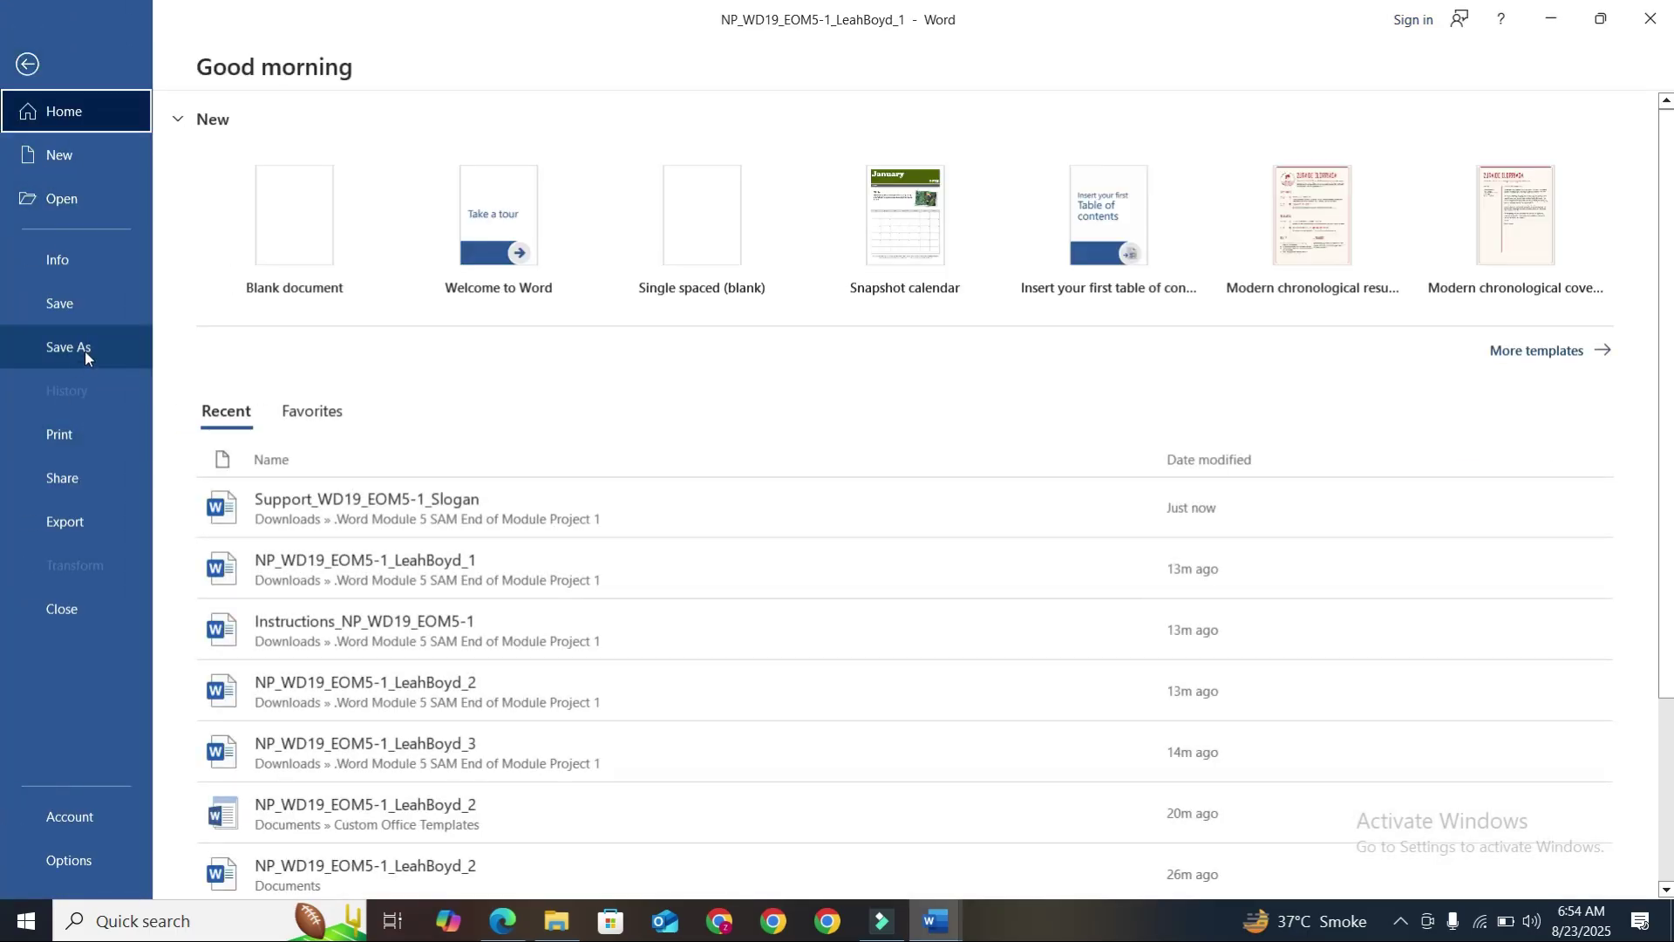
click(85, 349)
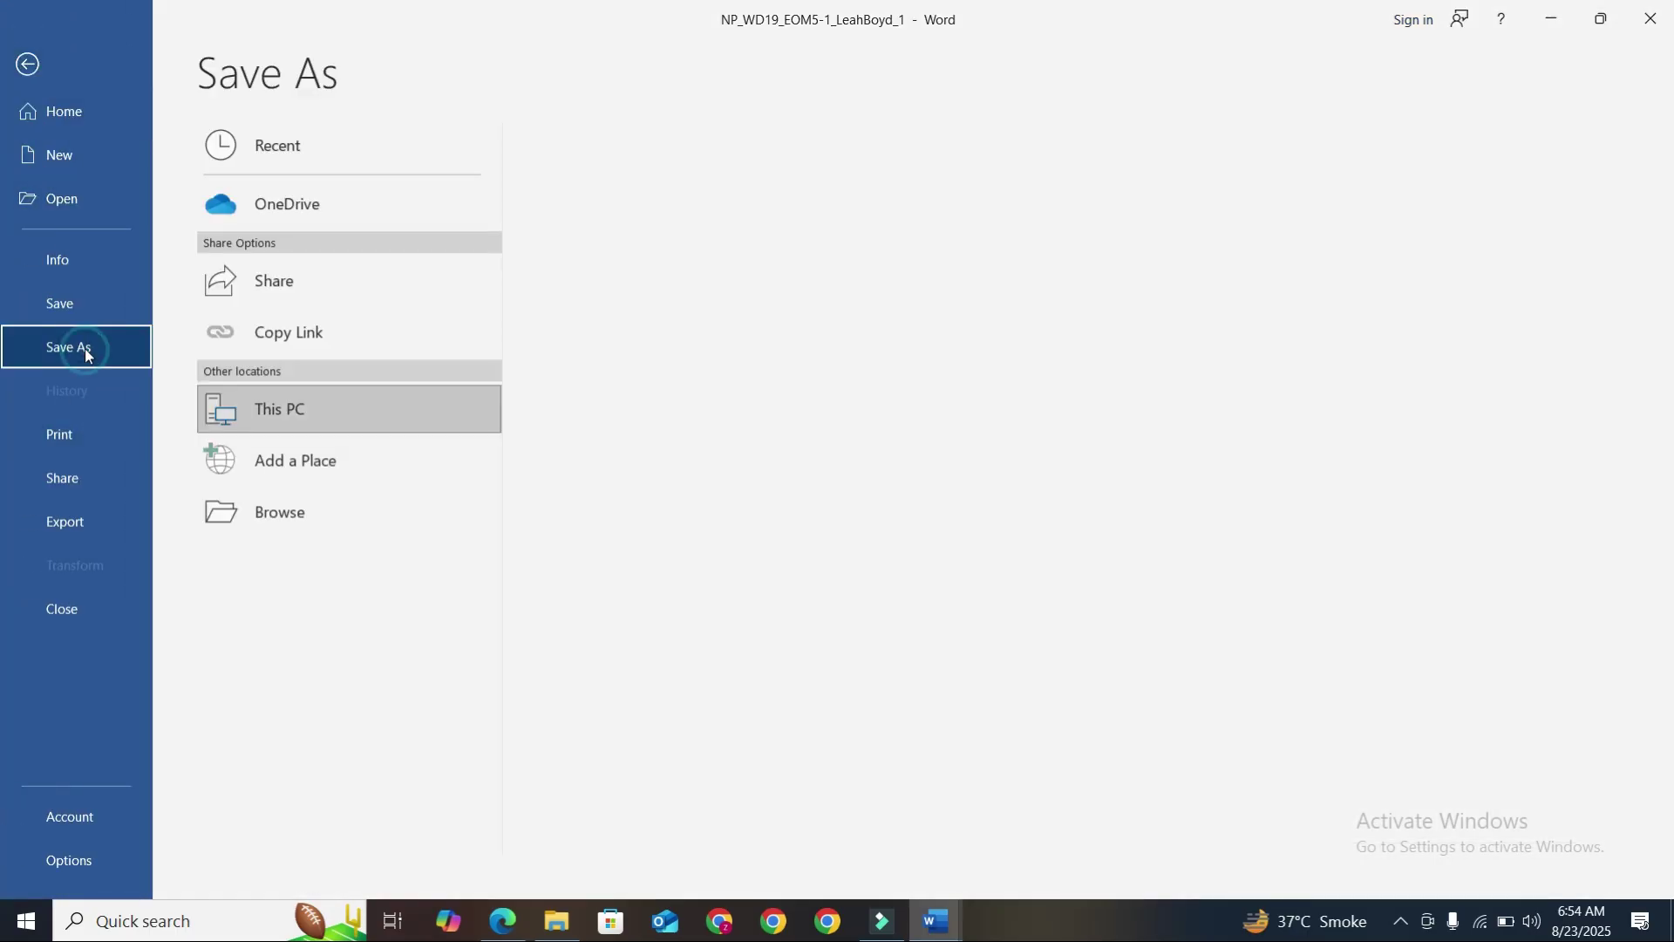
click(368, 410)
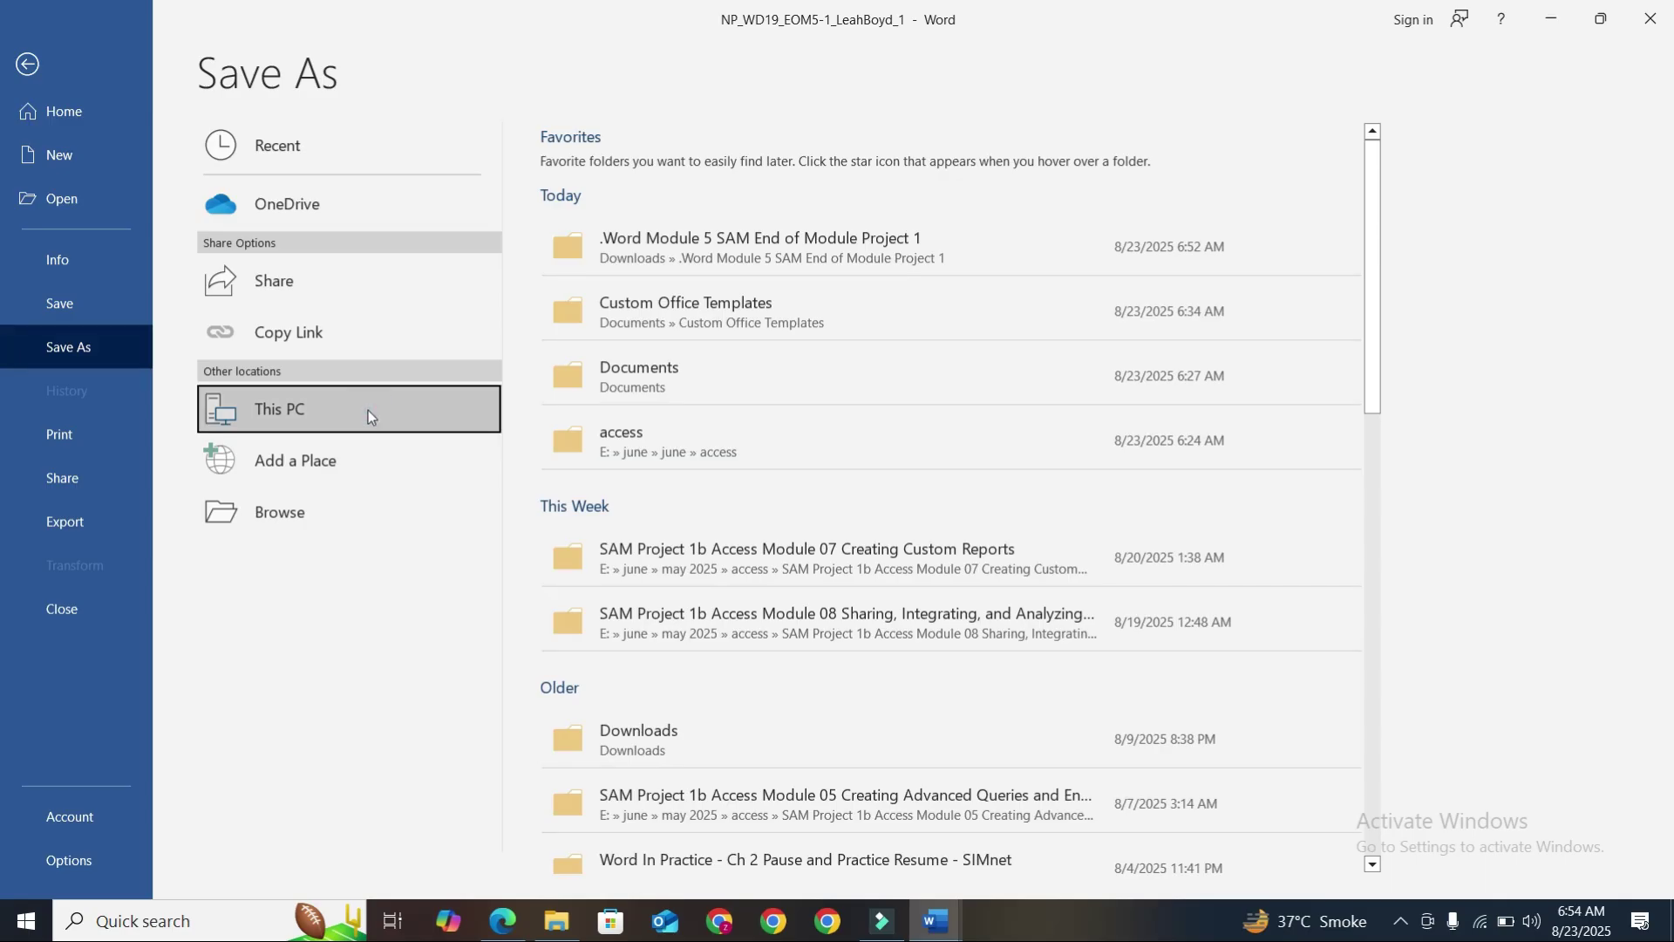
click(668, 389)
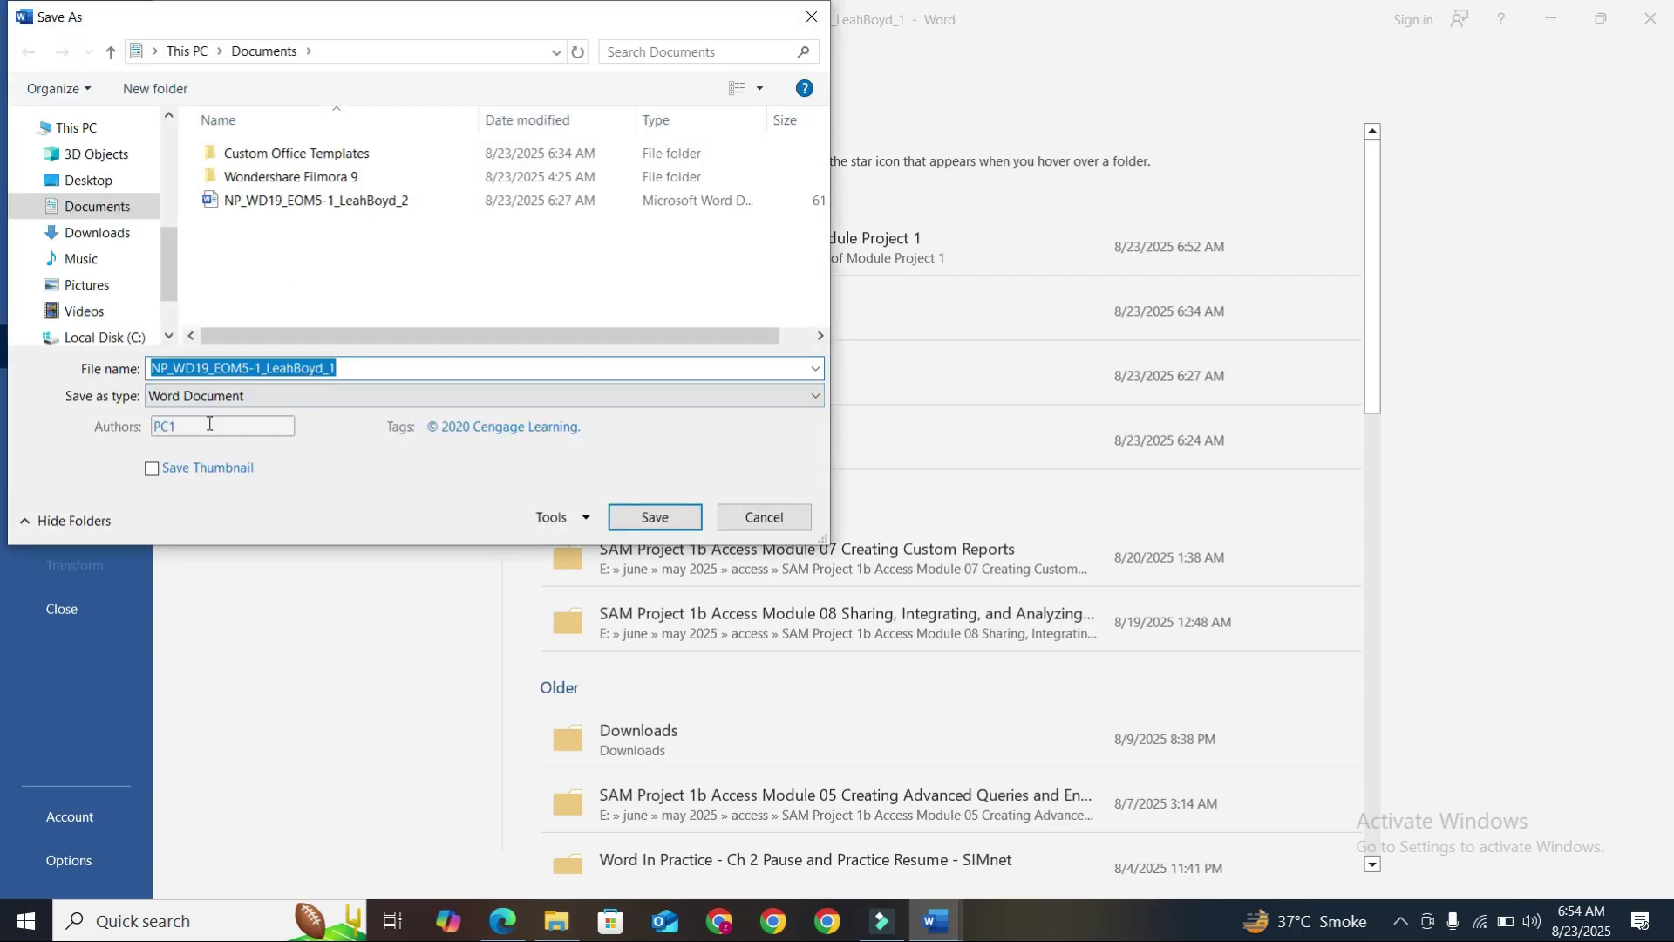
click(813, 396)
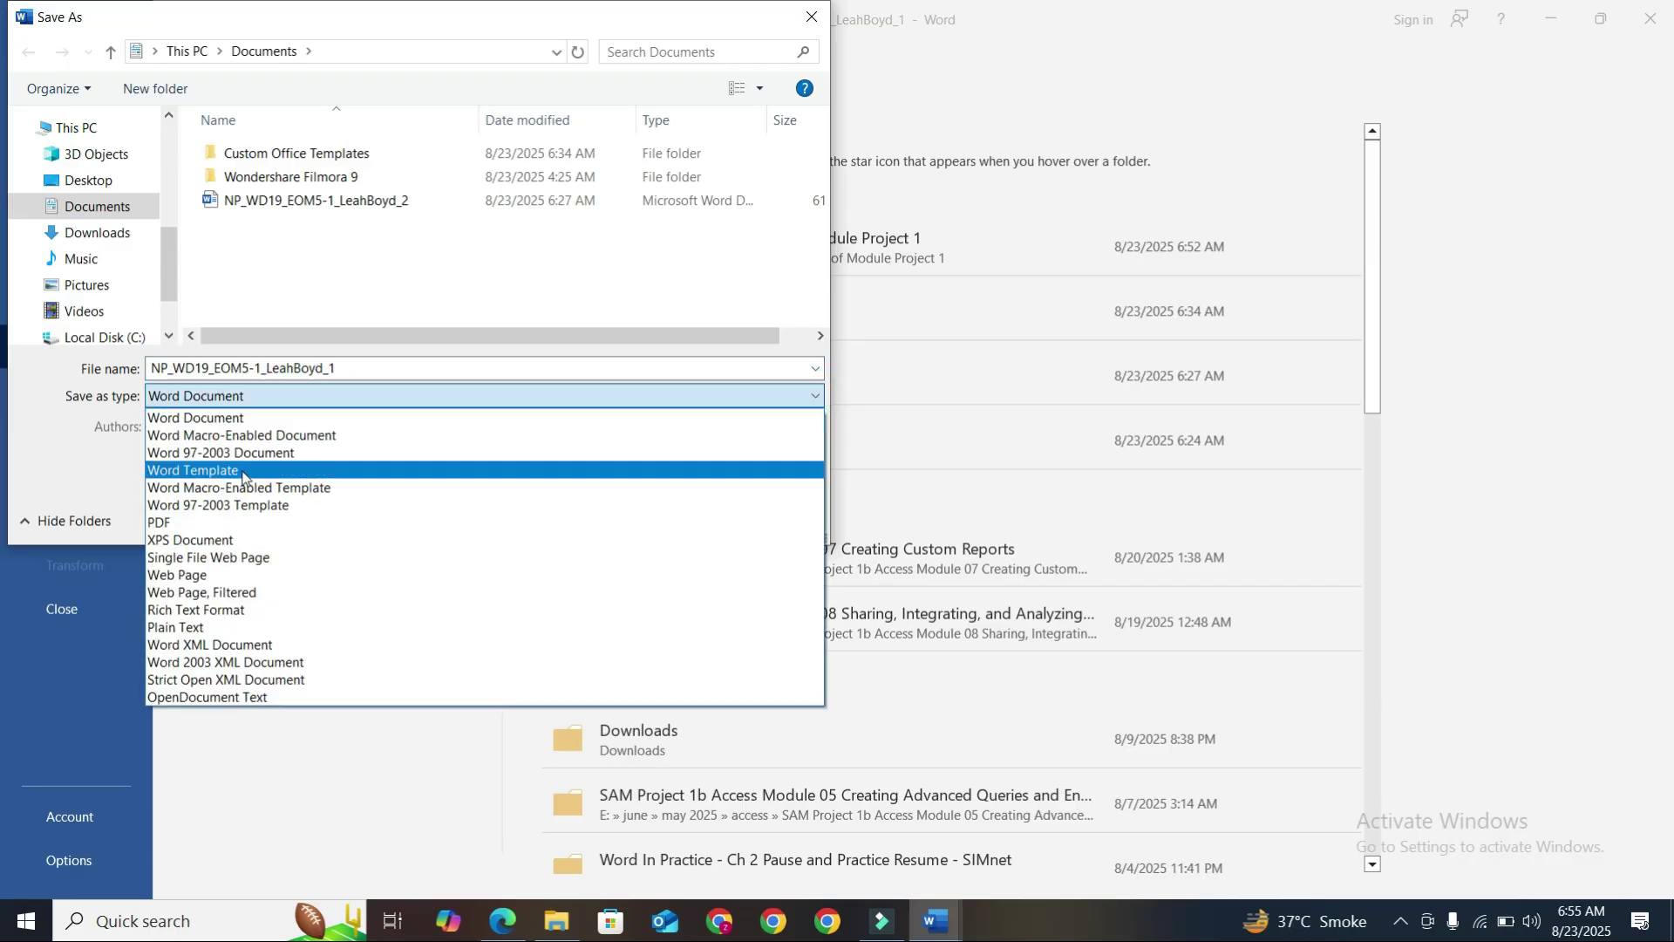
click(244, 472)
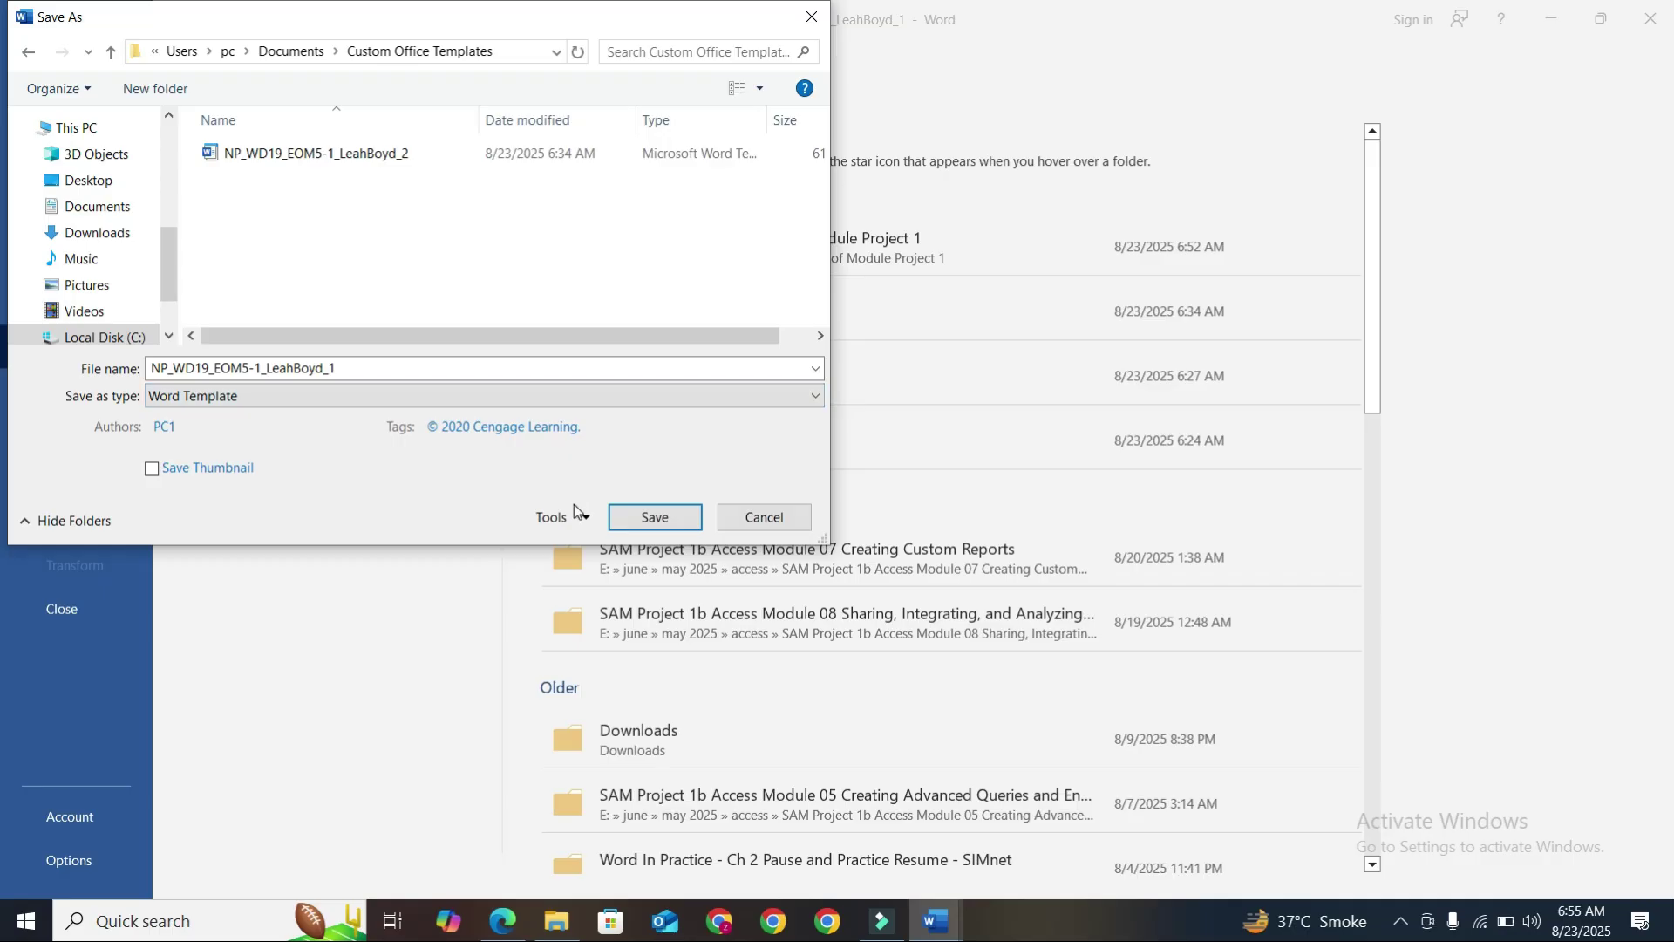
click(632, 519)
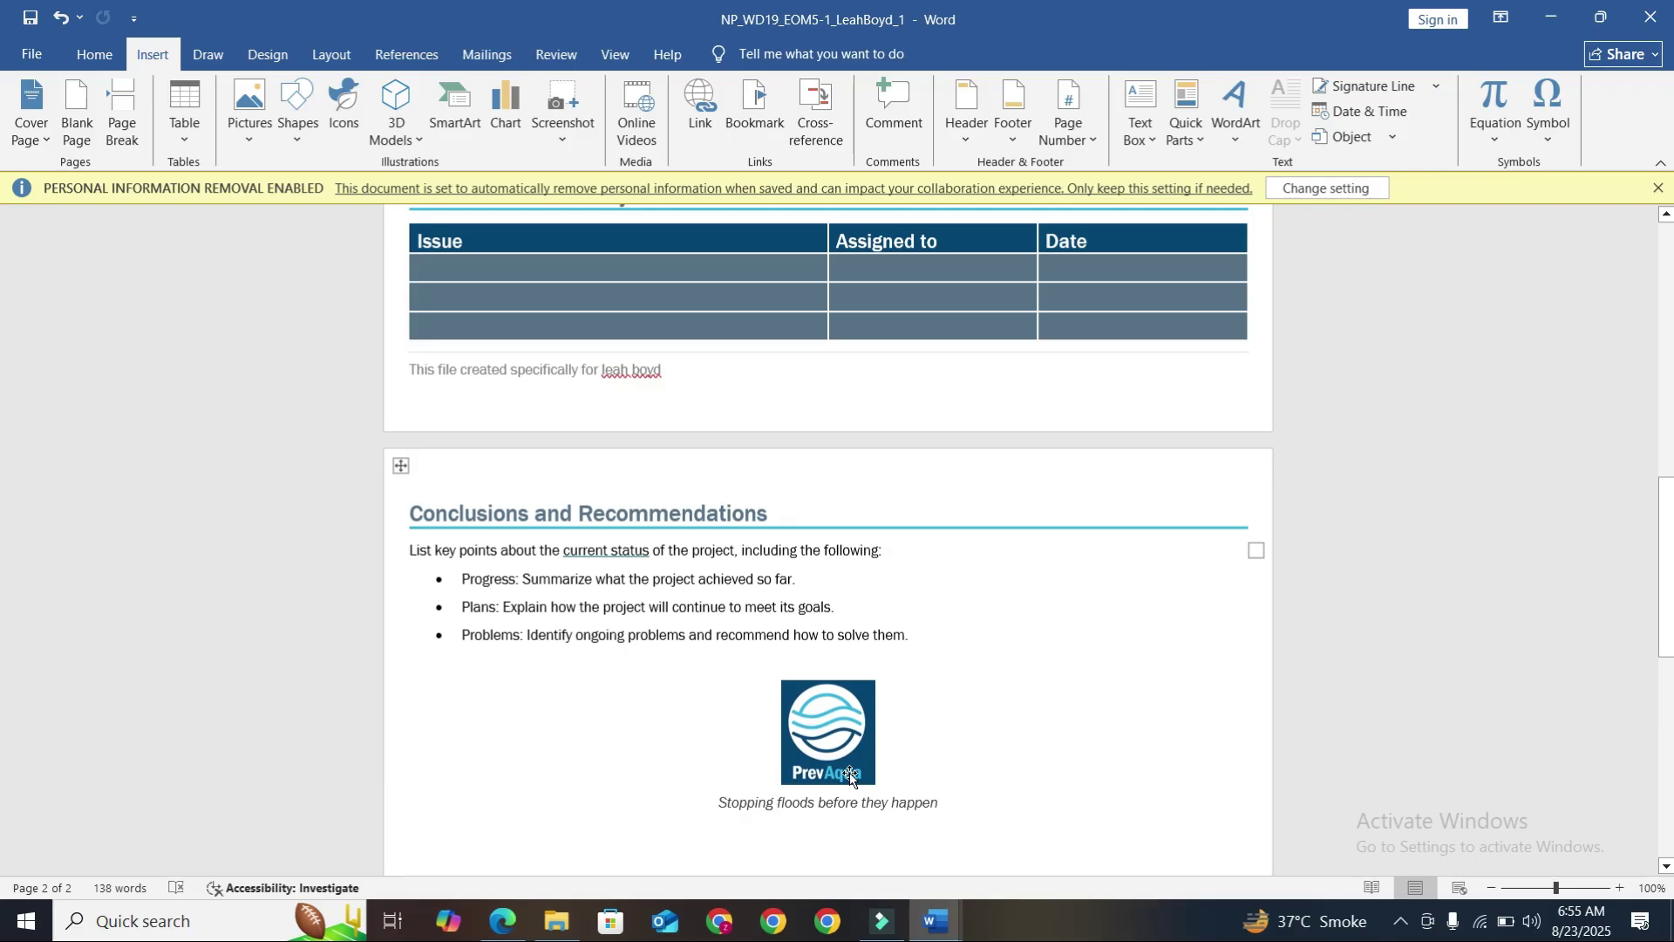
Check the closing instructions in the instructions document, and save the status report template
mouse_move(935, 925)
click(854, 850)
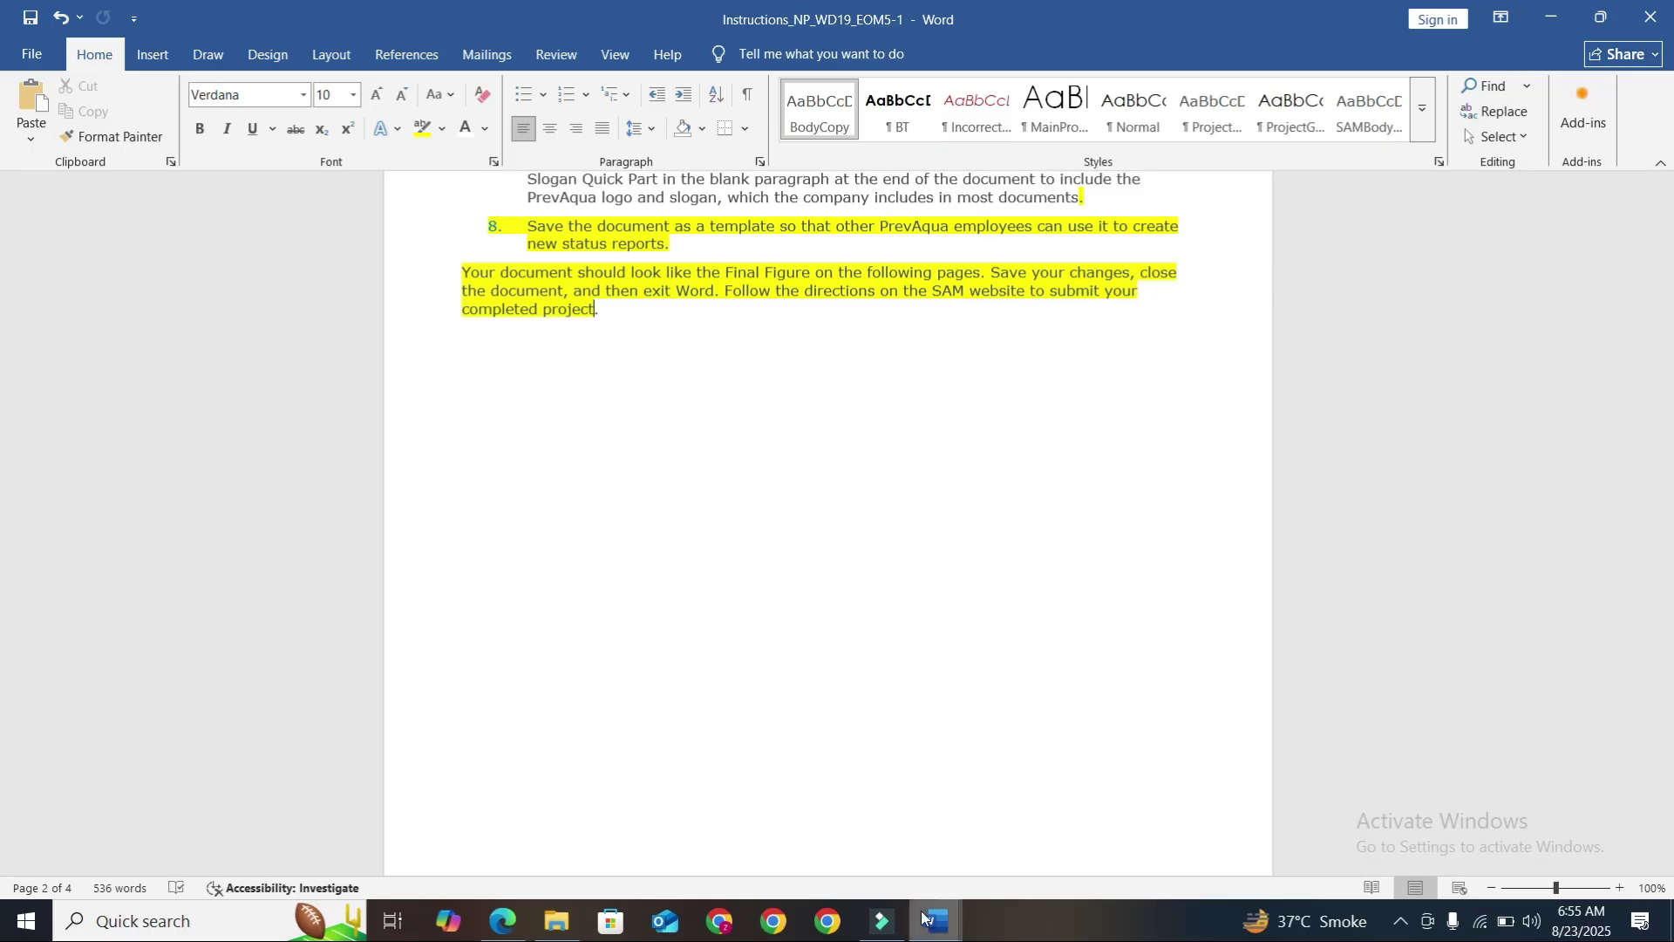
mouse_move(934, 922)
click(1055, 815)
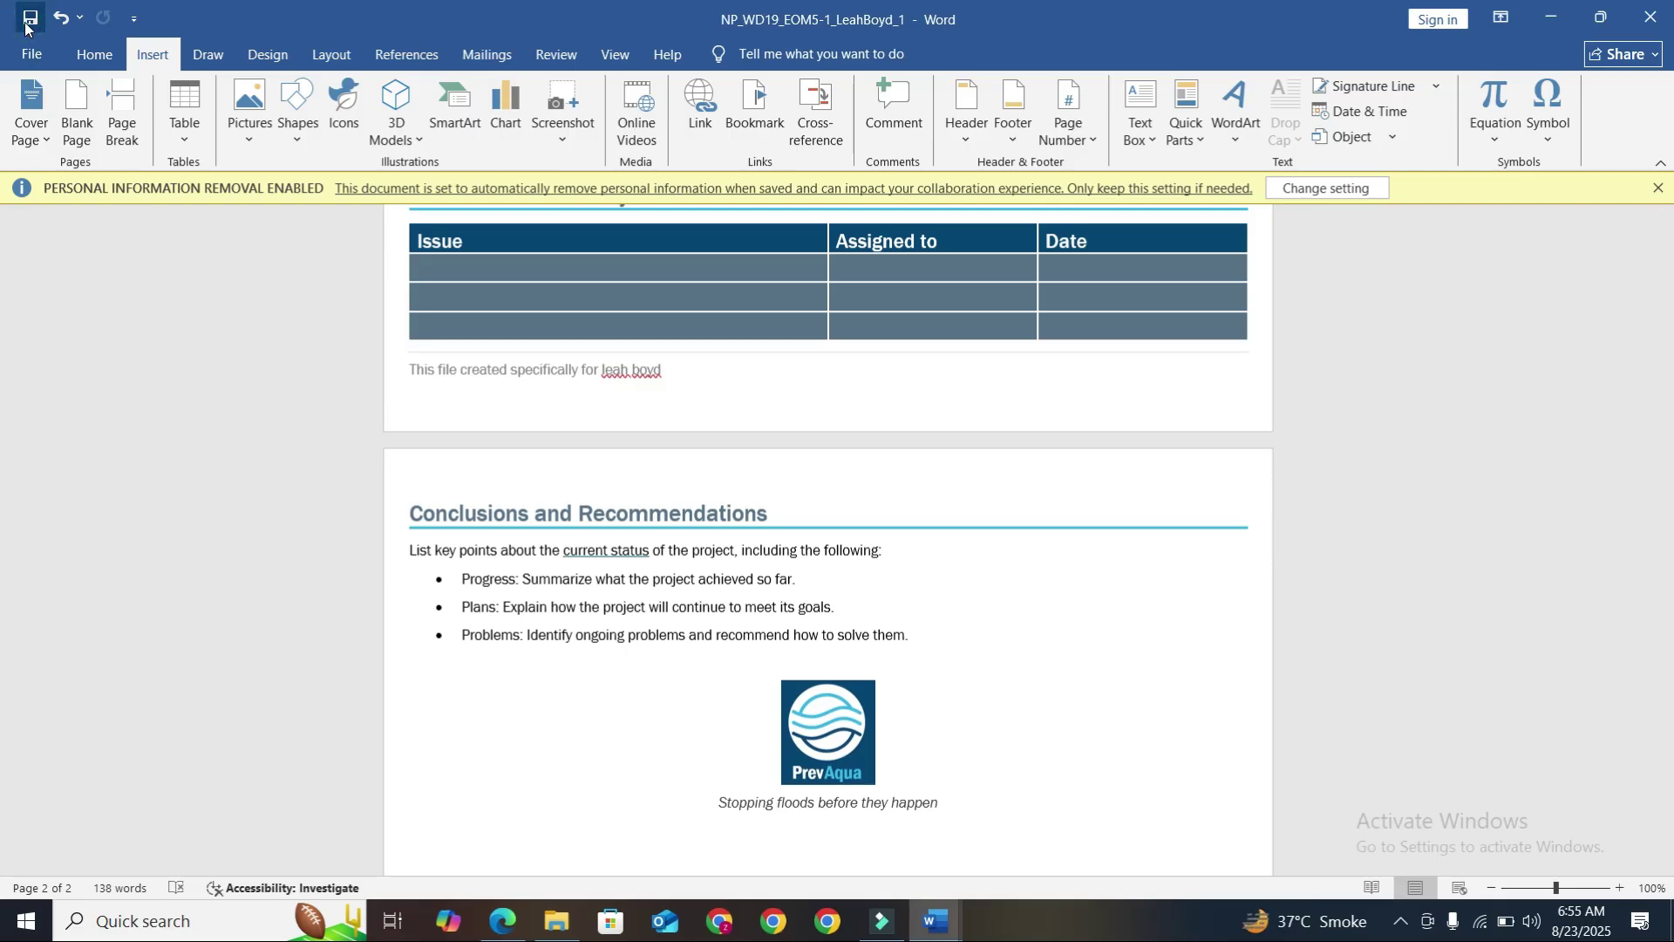
click(25, 27)
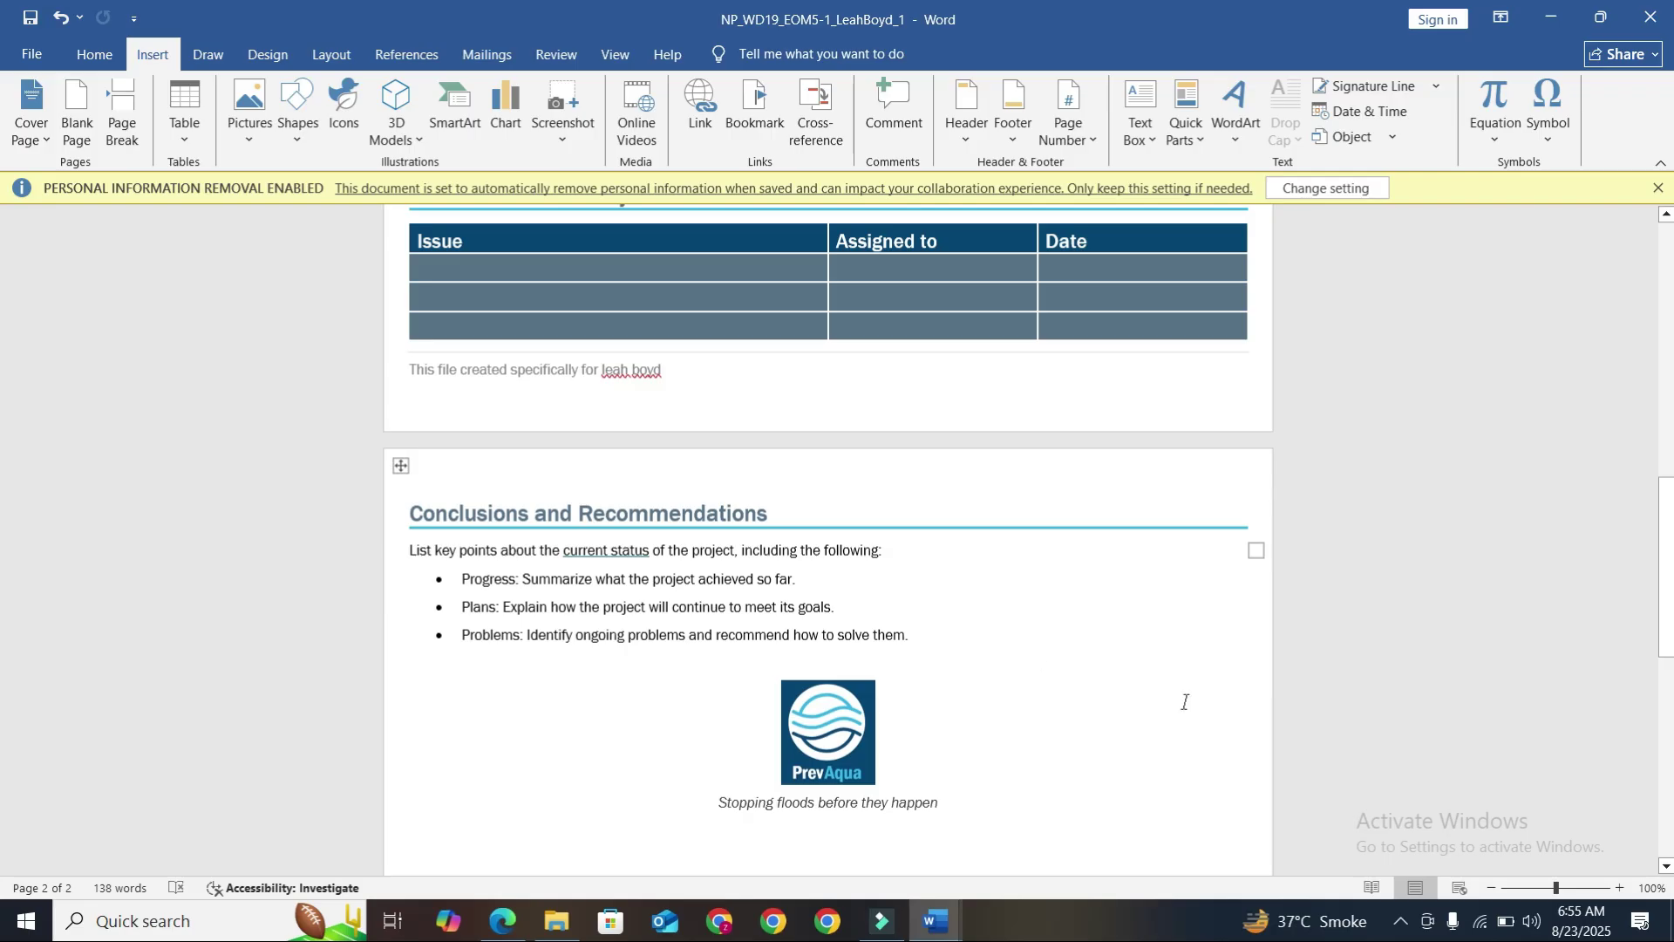
click(1454, 924)
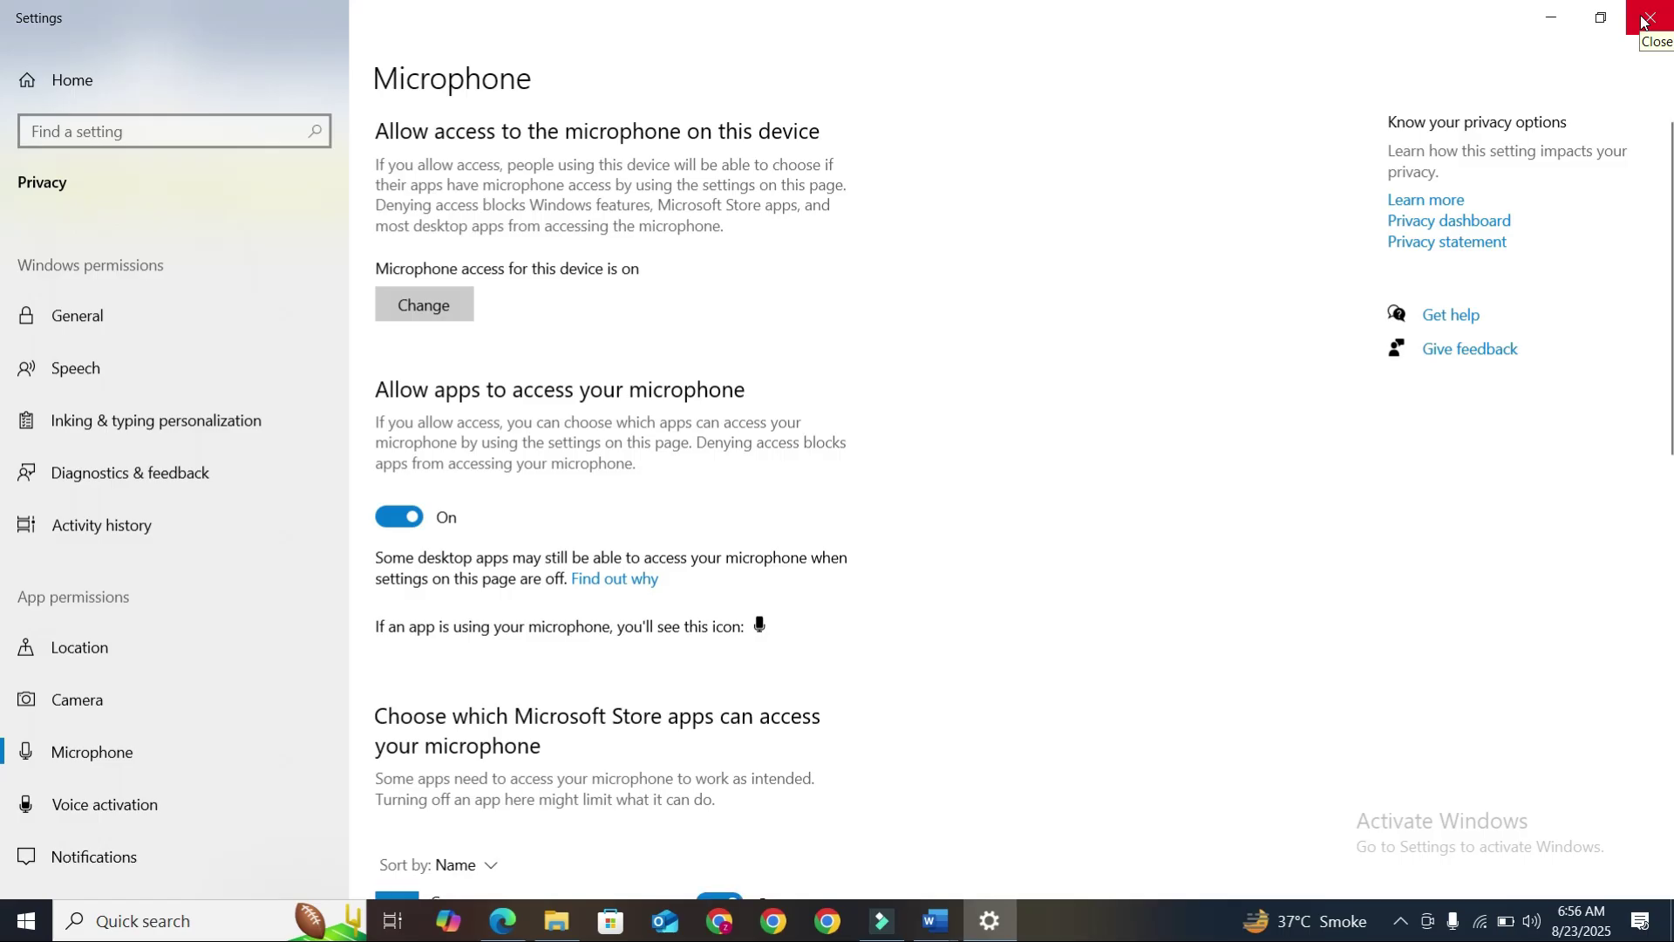
click(1644, 19)
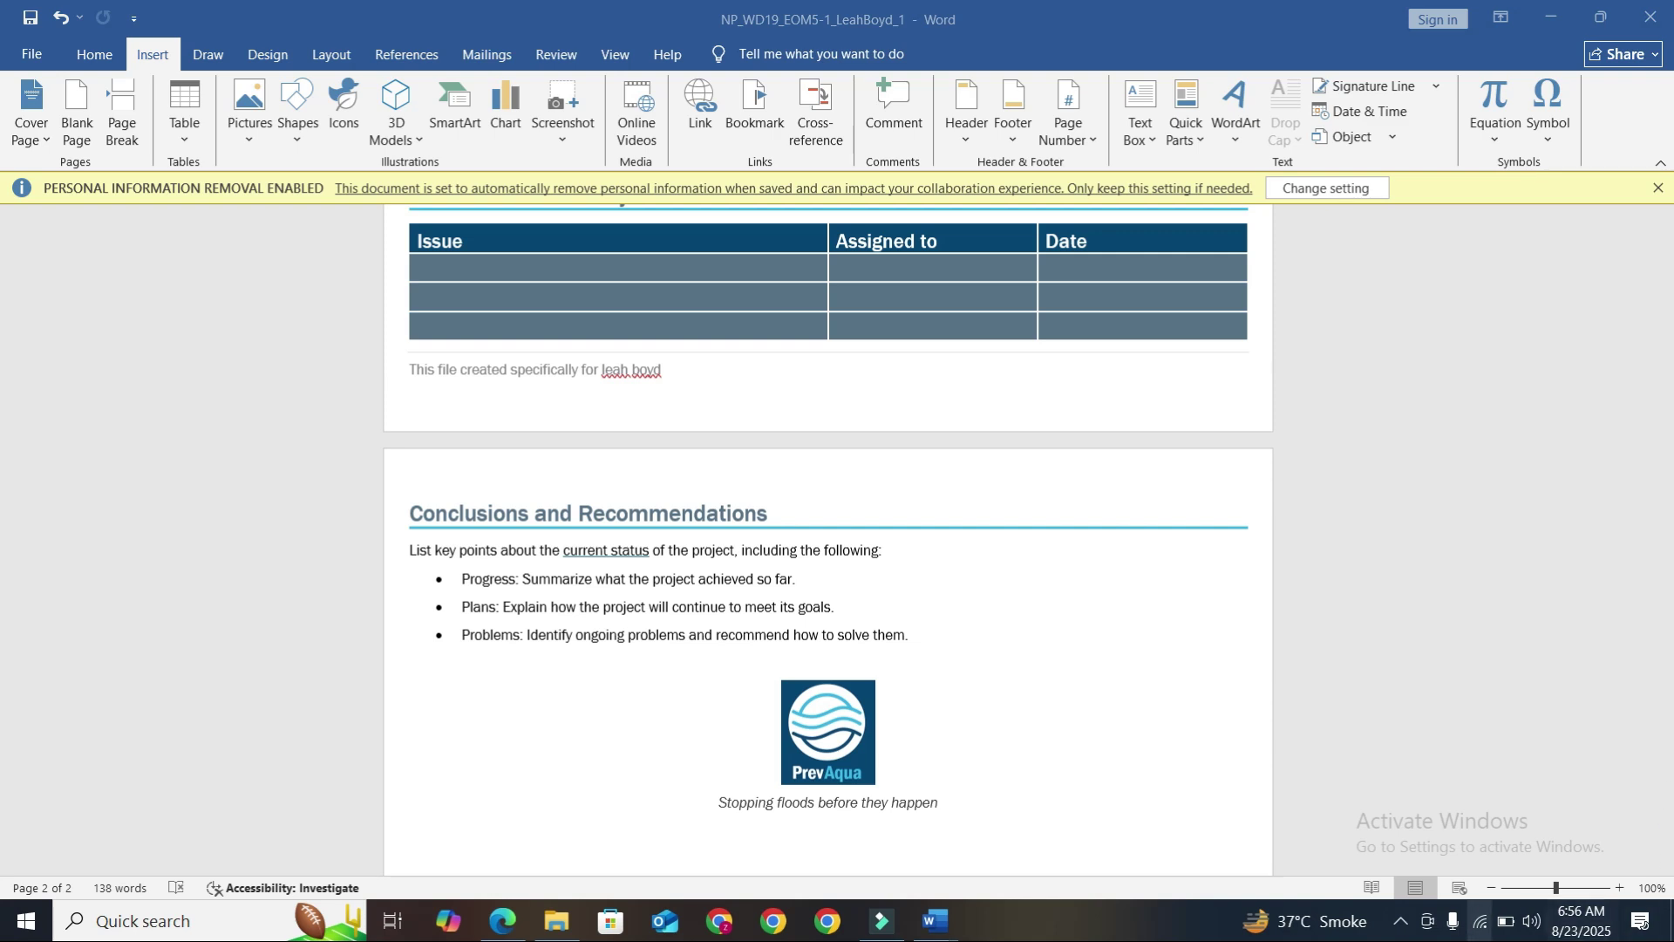
click(1452, 921)
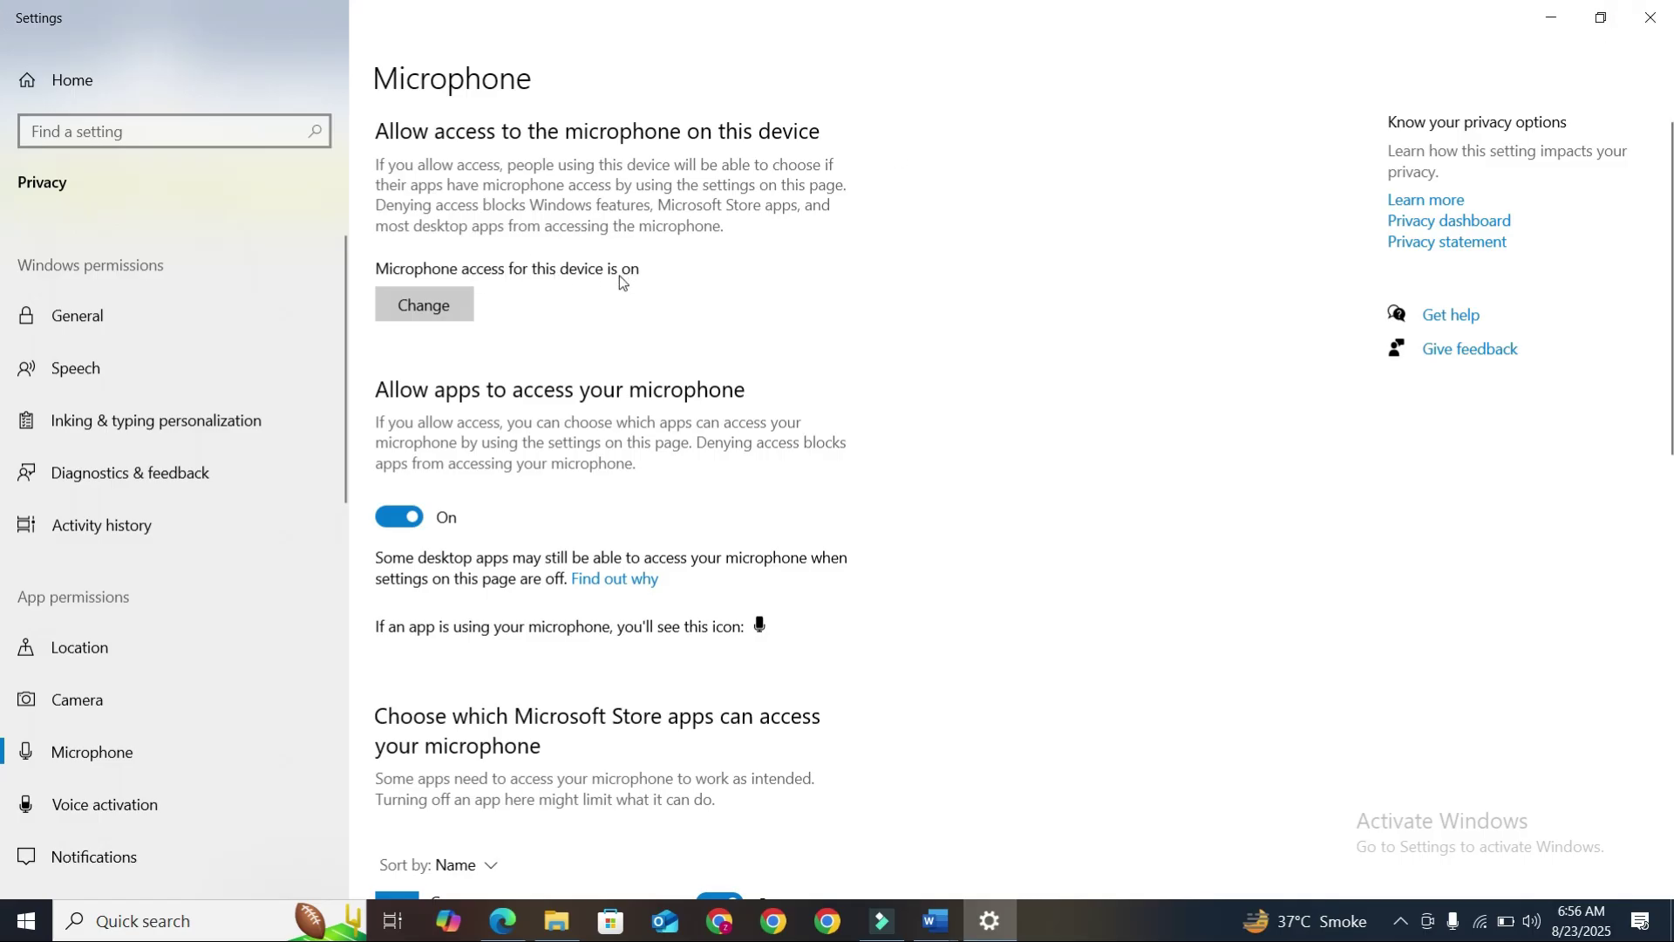
click(1651, 18)
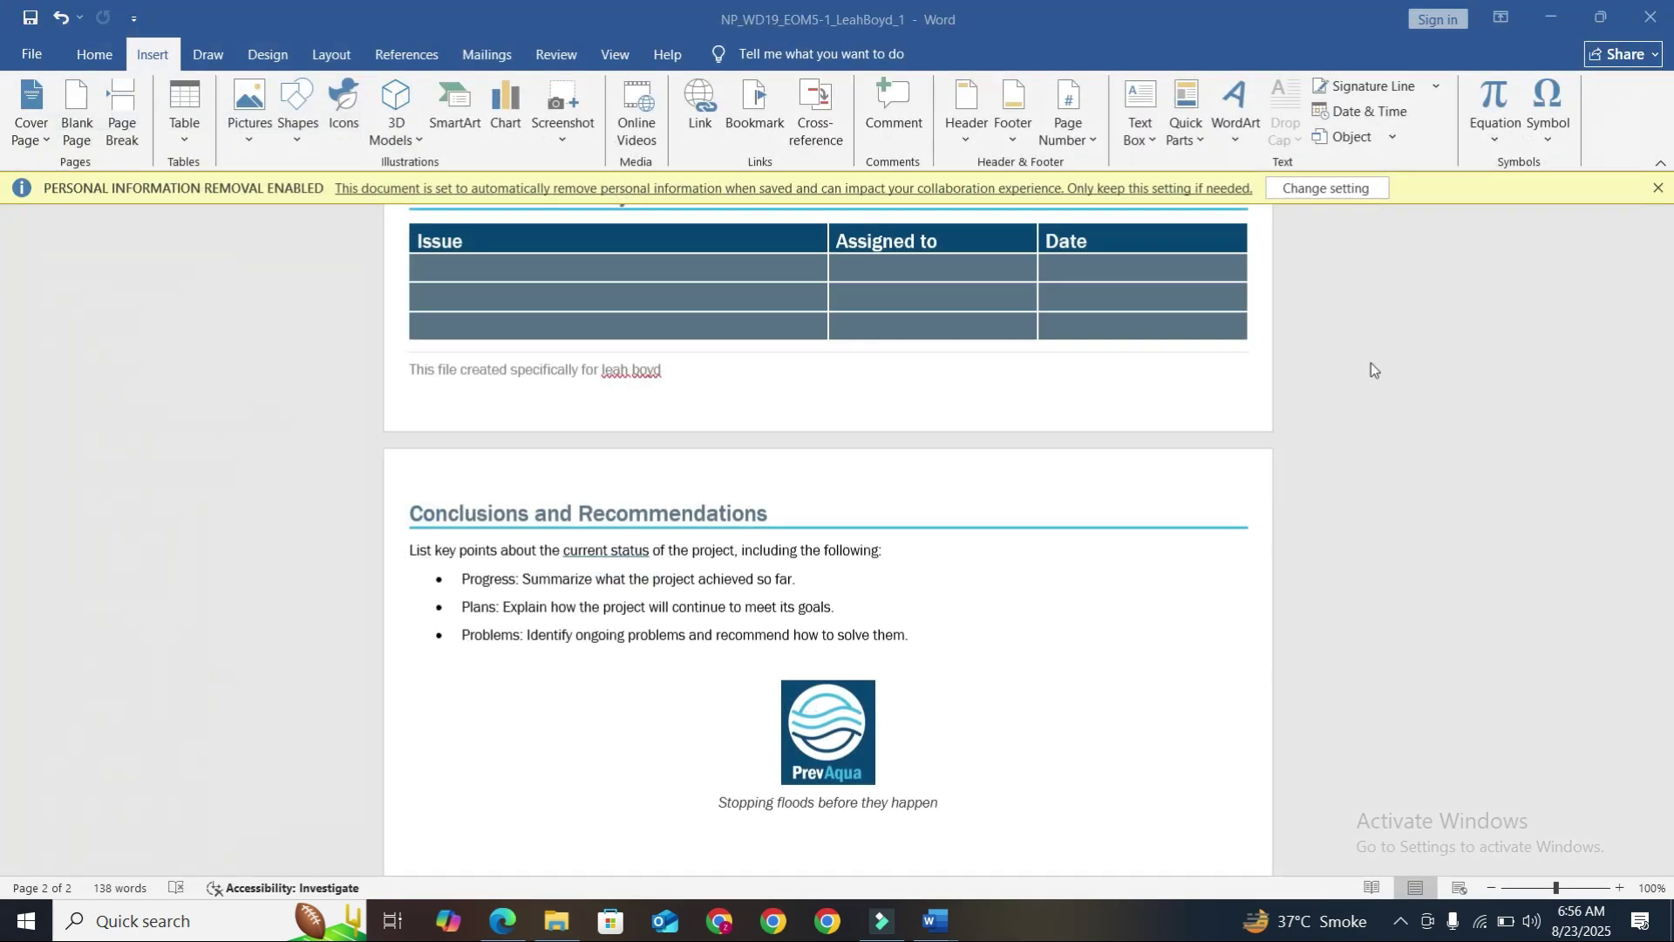
scroll(729, 718, down, 1)
scroll(816, 706, up, 1)
scroll(816, 707, up, 2)
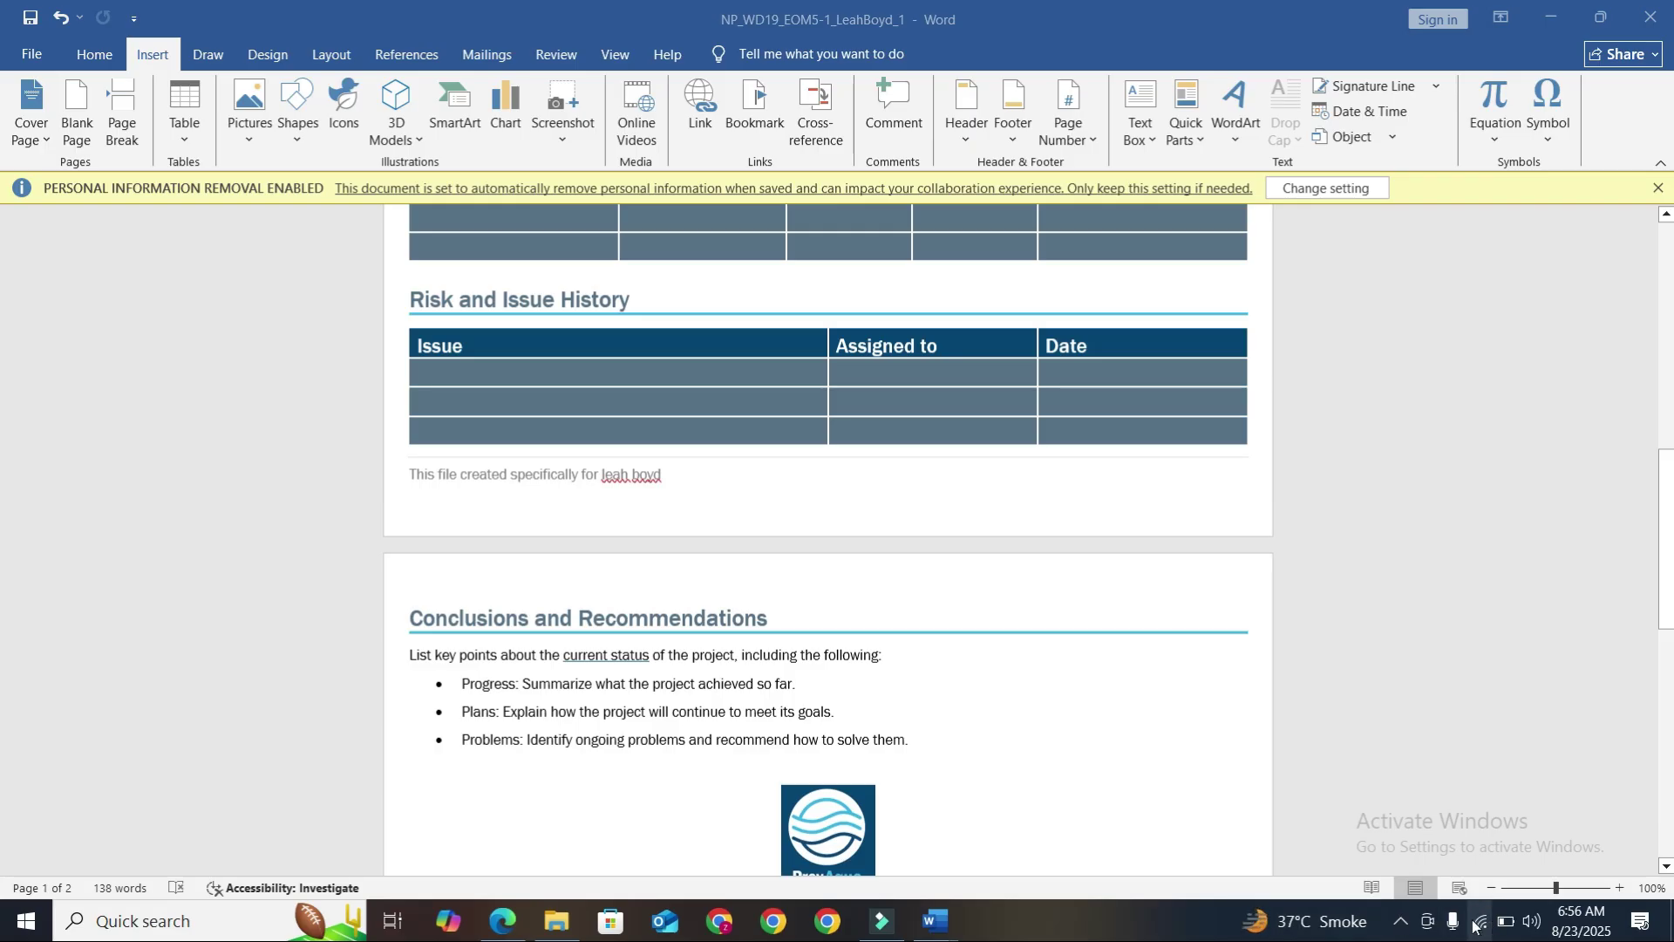
click(1400, 921)
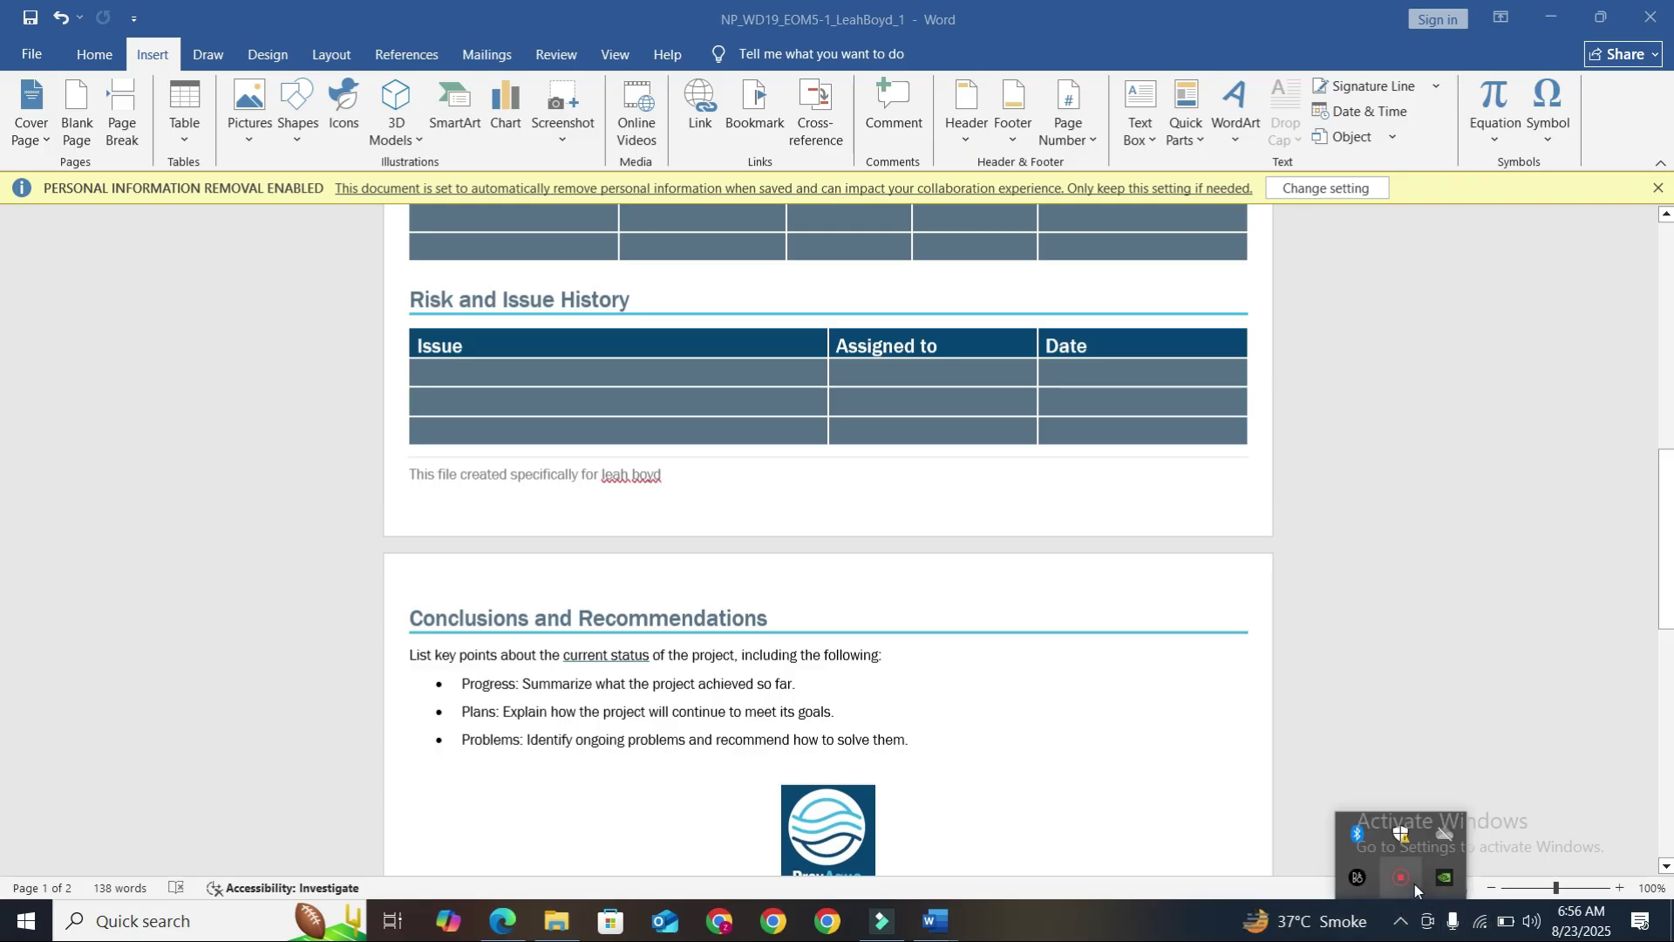